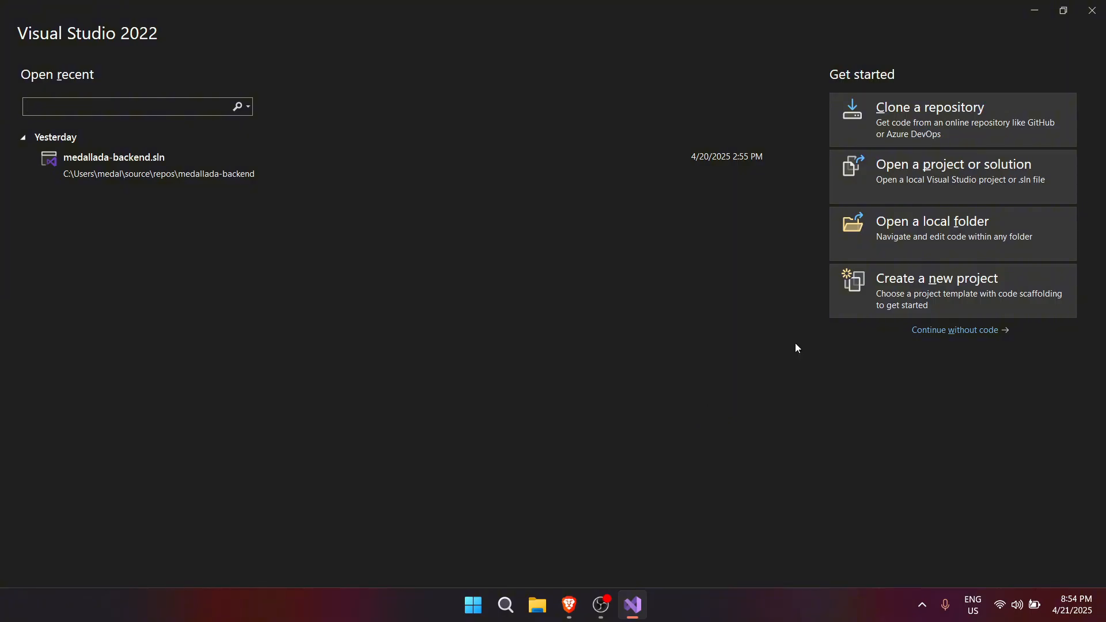
Step: Start a new project from the ASP.NET Core Web API template and name it backend-docker
left_click(942, 293)
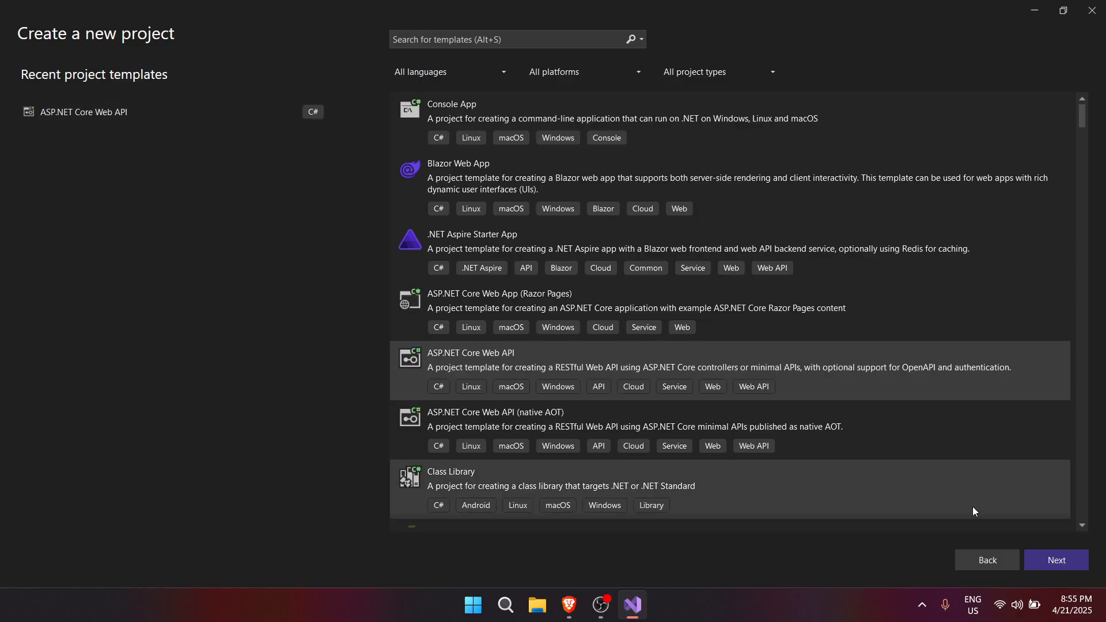
left_click(1060, 558)
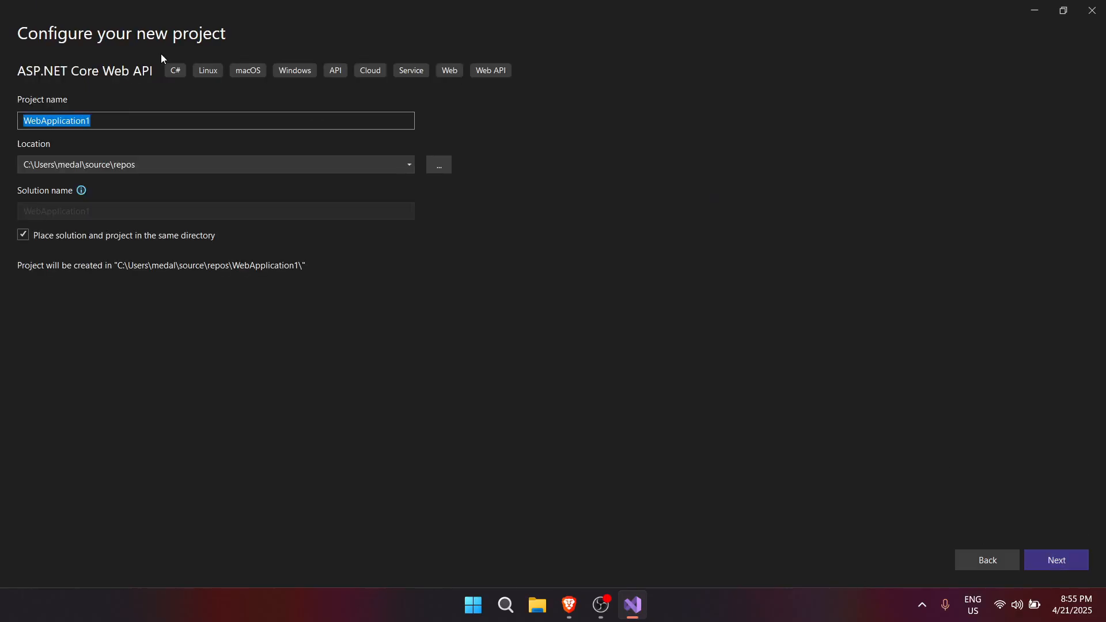
type("medal")
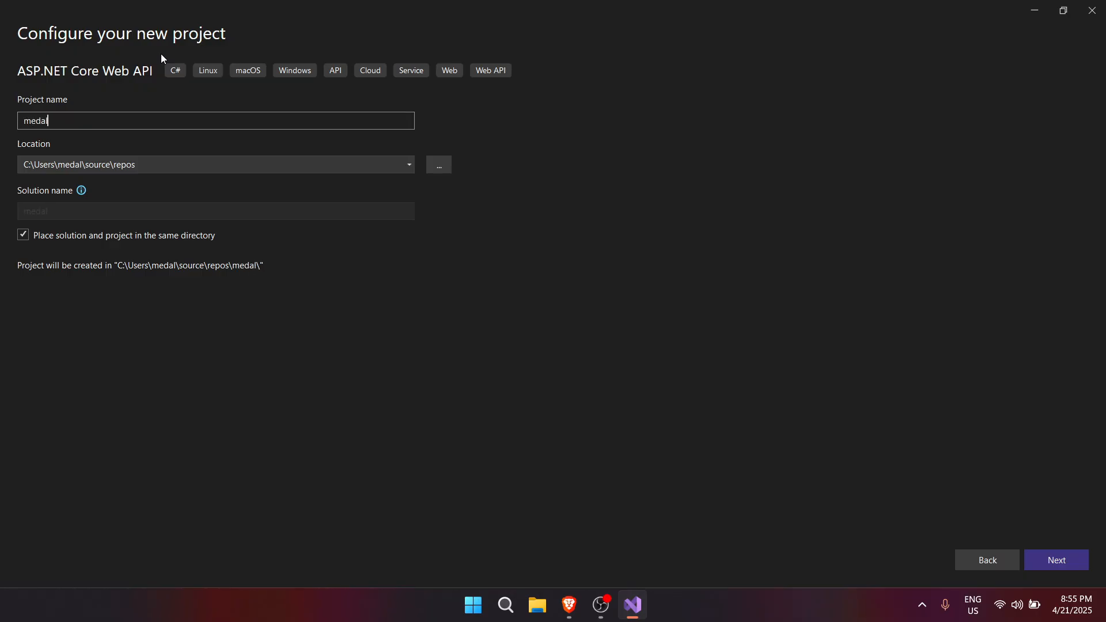
type("lada-bacl")
key("ctrl+a")
type("backend-docker")
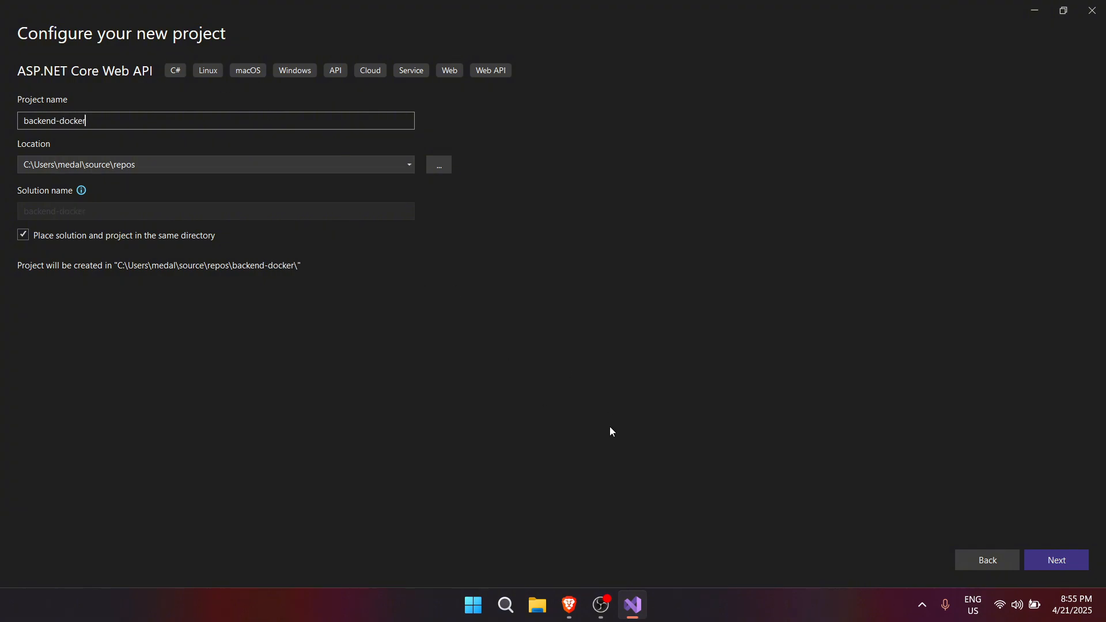
left_click(1062, 561)
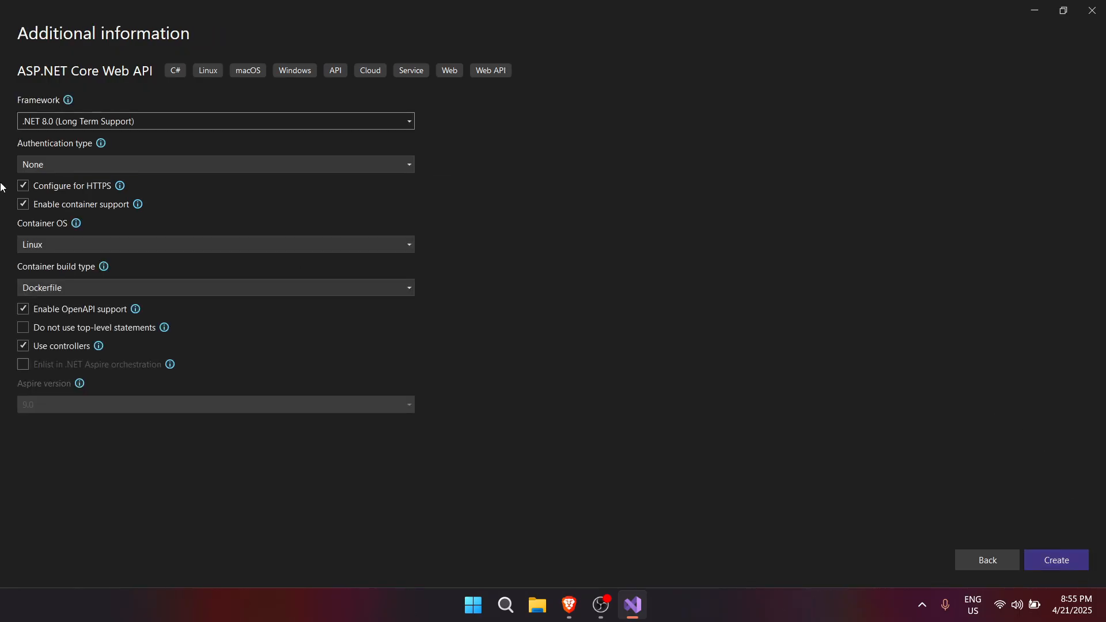
Step: Create the project with .NET 8.0, container support enabled, Linux as the container OS and Dockerfile as the build type
left_click(121, 126)
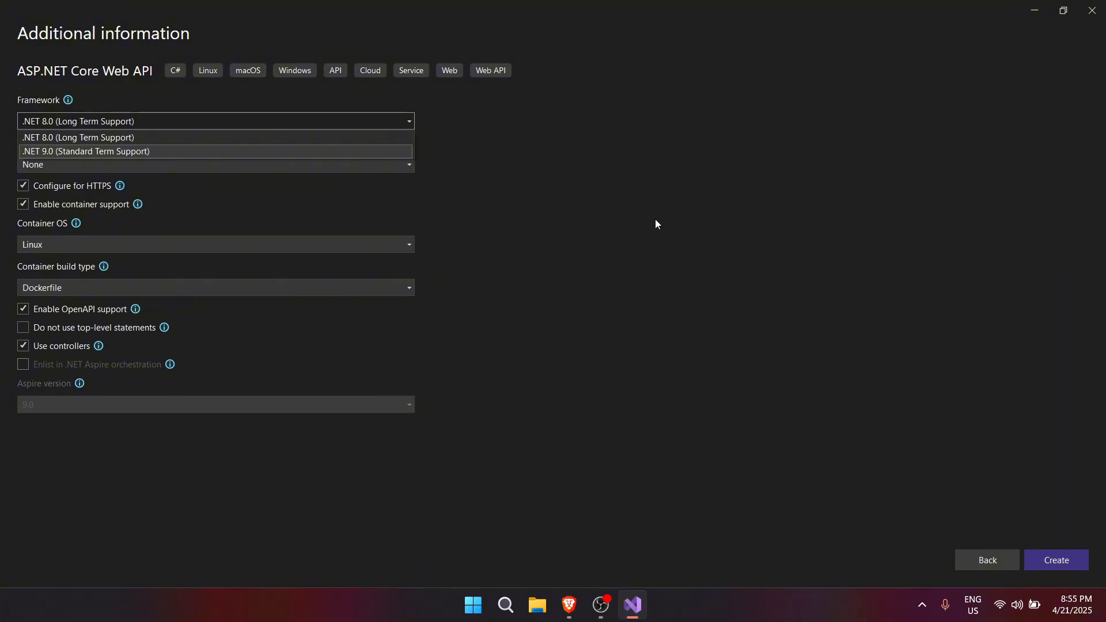
left_click(723, 262)
left_click(26, 206)
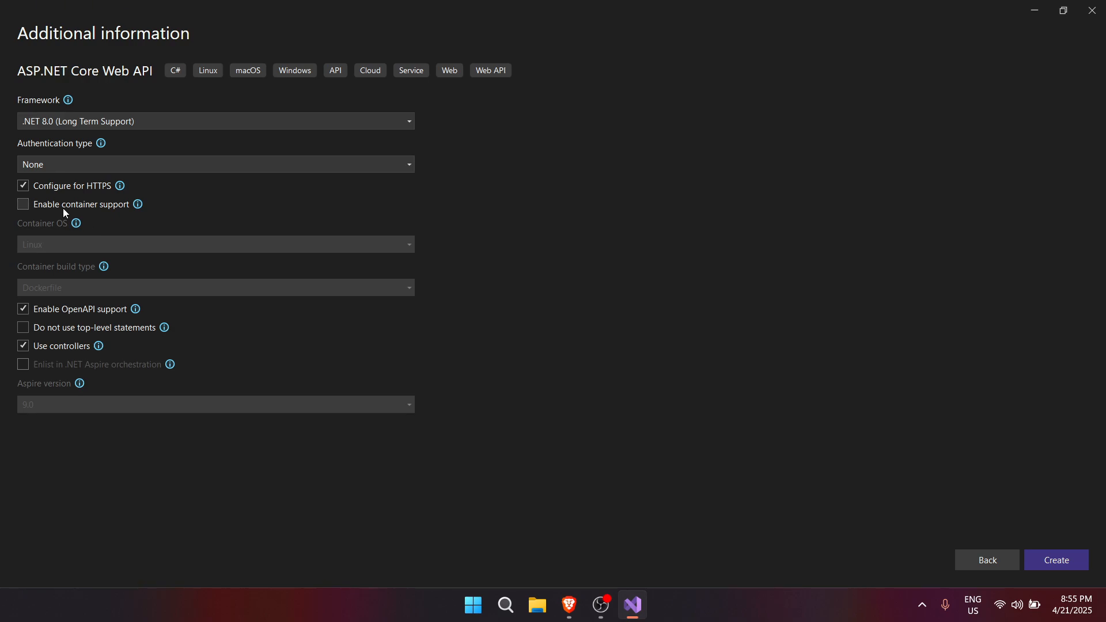
left_click(22, 204)
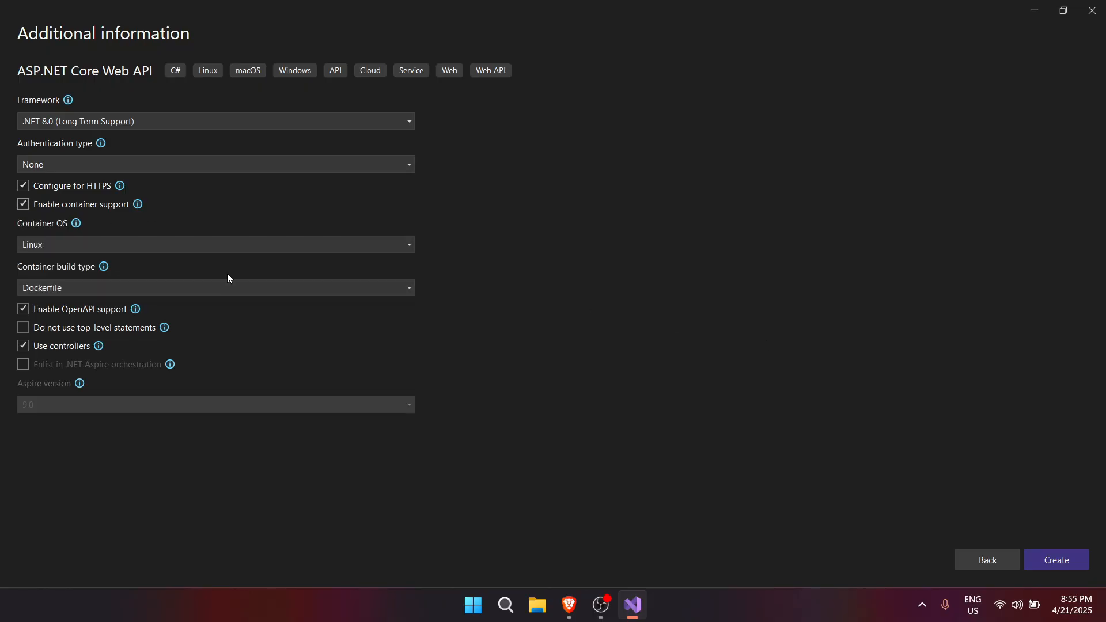
left_click(194, 248)
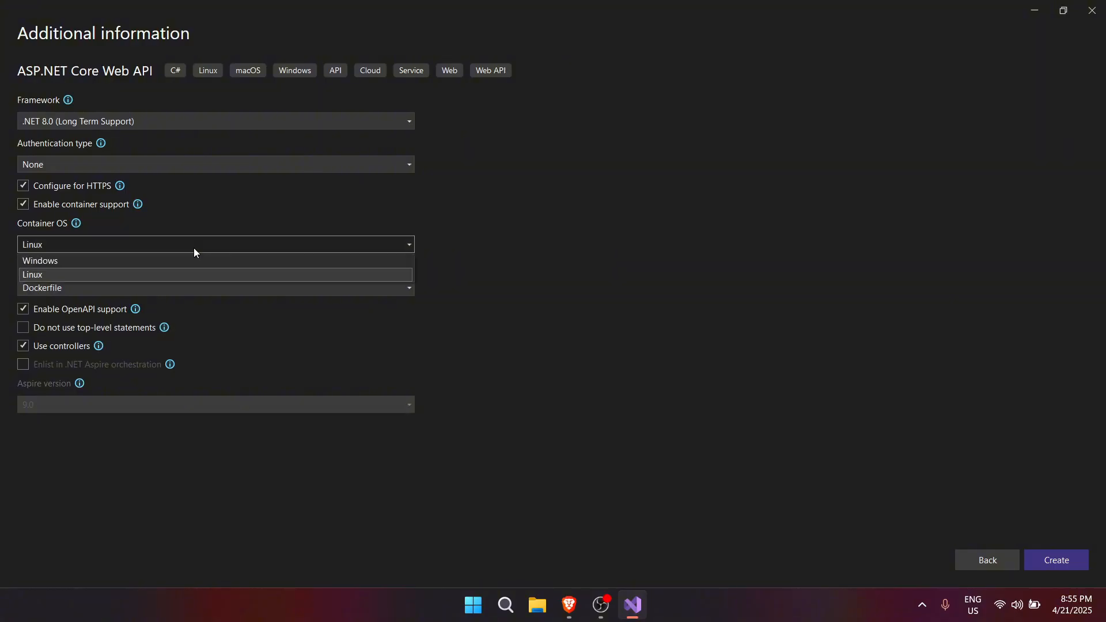
left_click(194, 247)
left_click(194, 247)
left_click(194, 248)
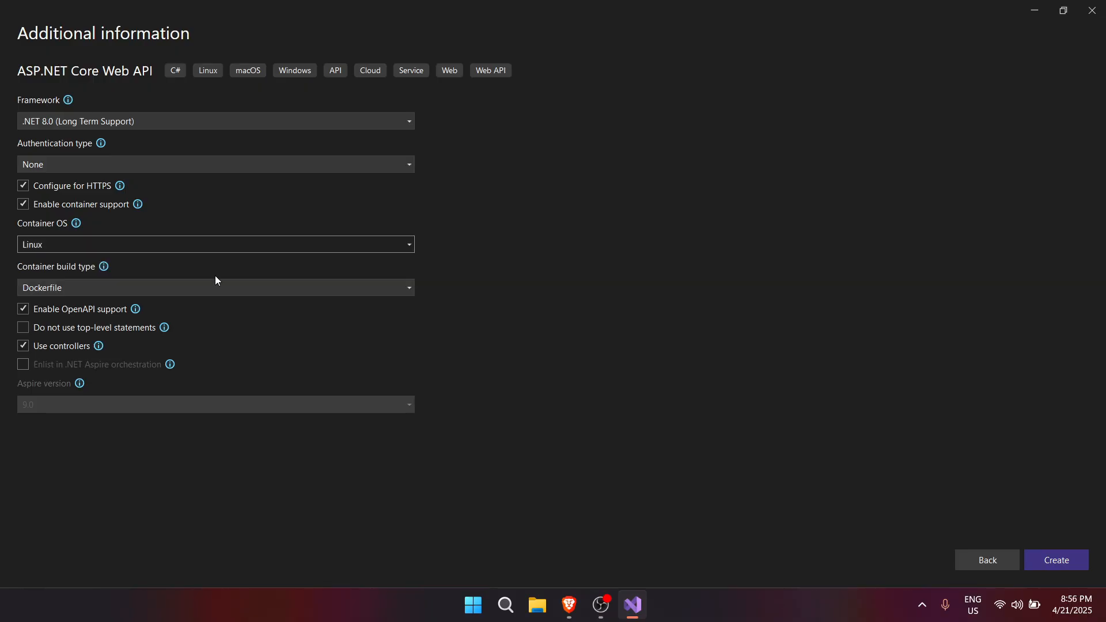
left_click(254, 290)
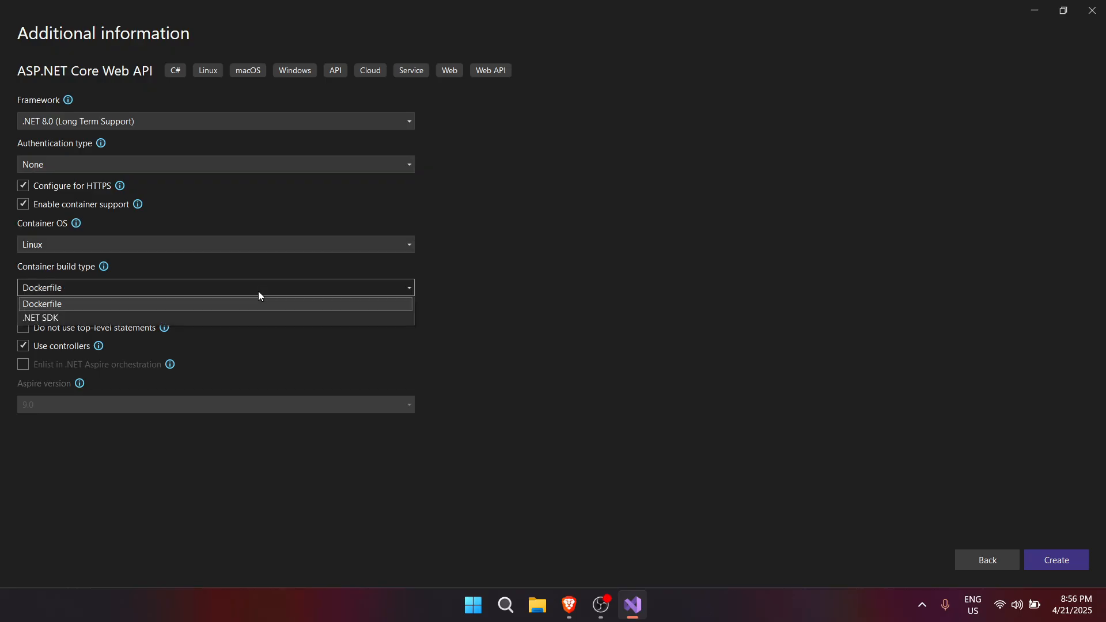
left_click(258, 291)
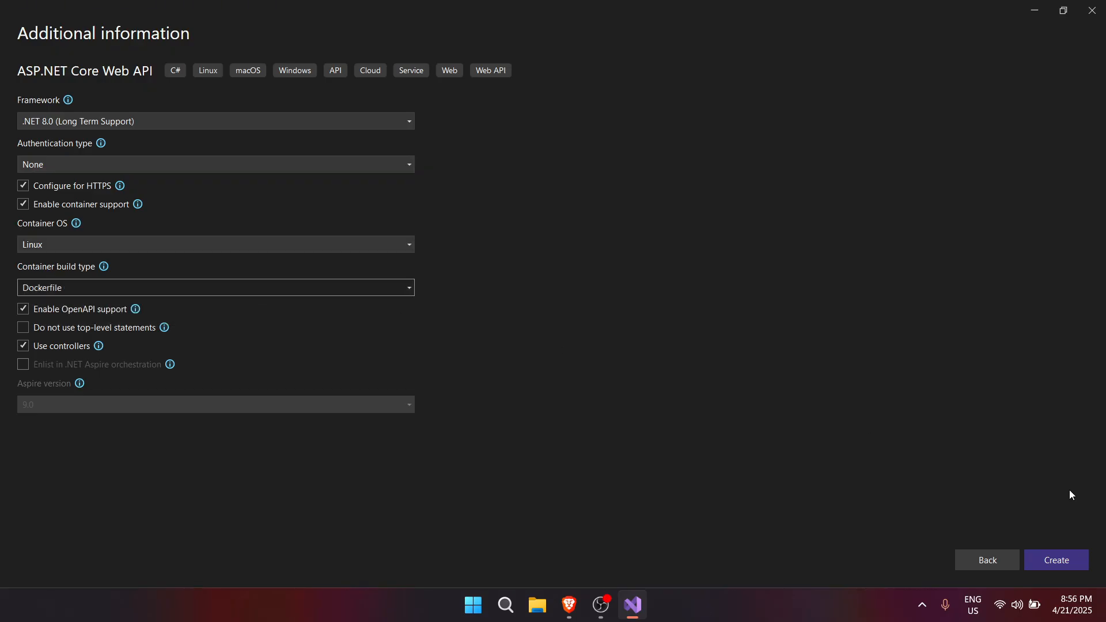
left_click(1058, 563)
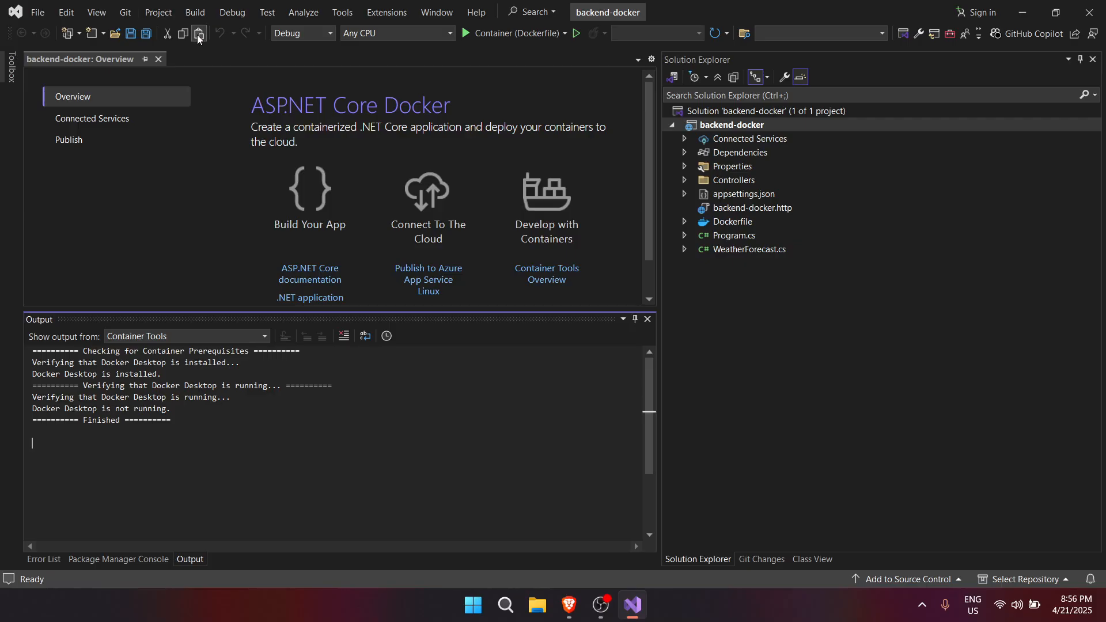
Step: Close the project overview, widen Solution Explorer and view the code of WeatherForecastController.cs and WeatherForecast.cs
left_click(158, 58)
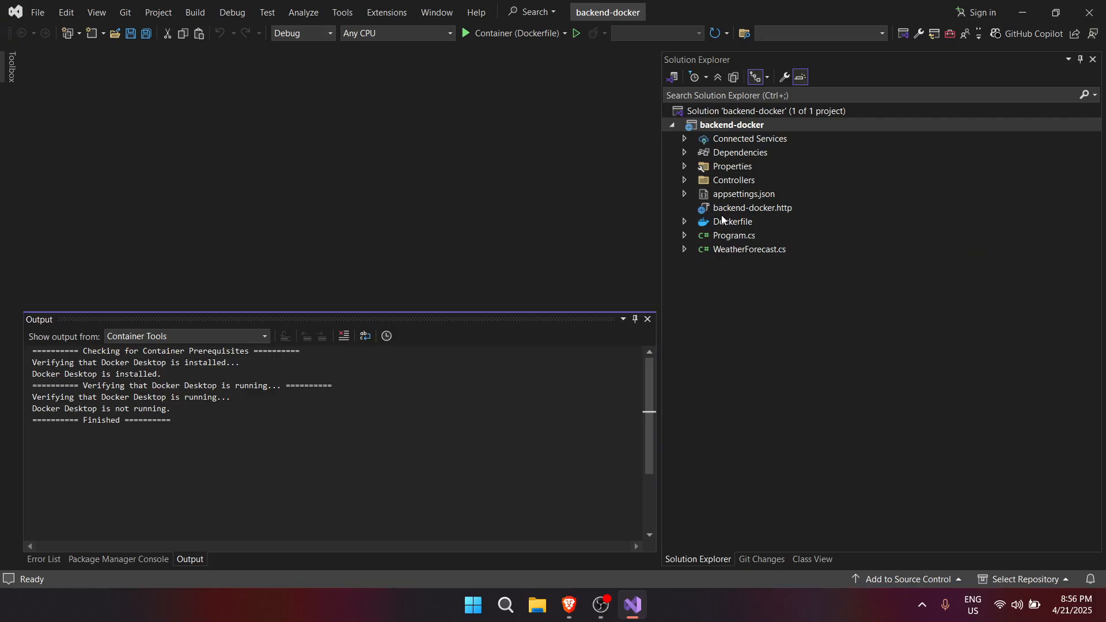
left_click_drag(661, 206, 638, 206)
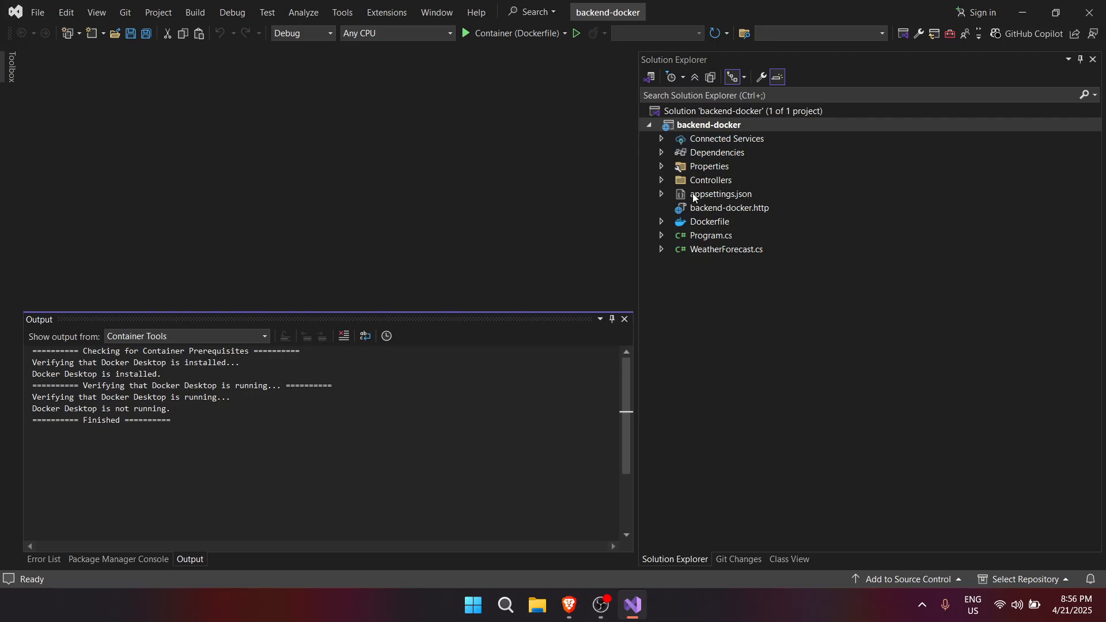
left_click(661, 180)
left_click(746, 196)
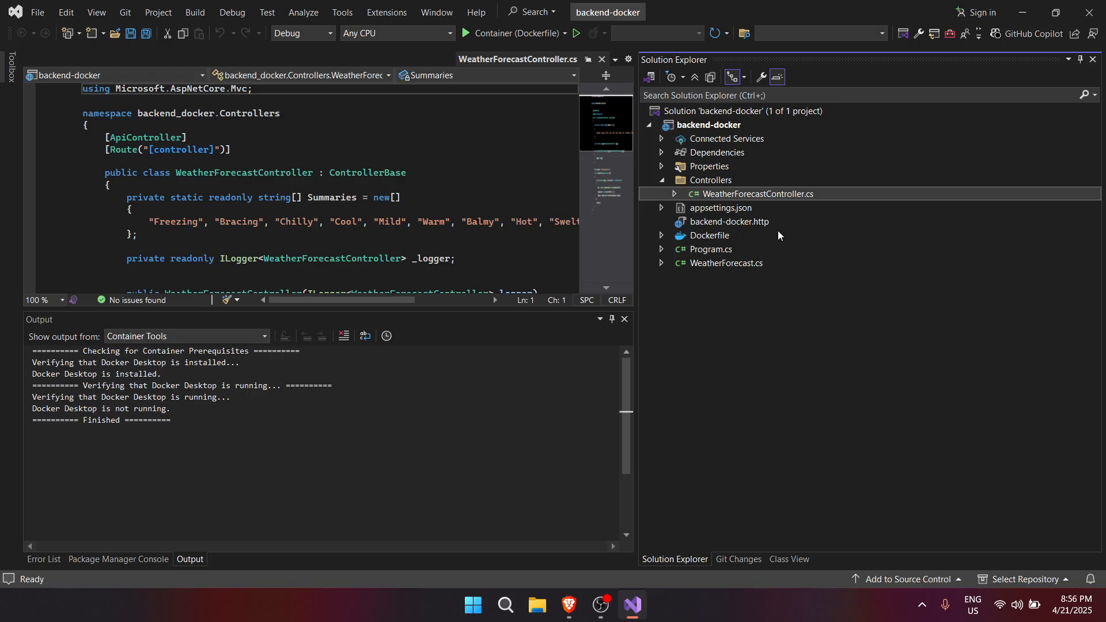
left_click(661, 263)
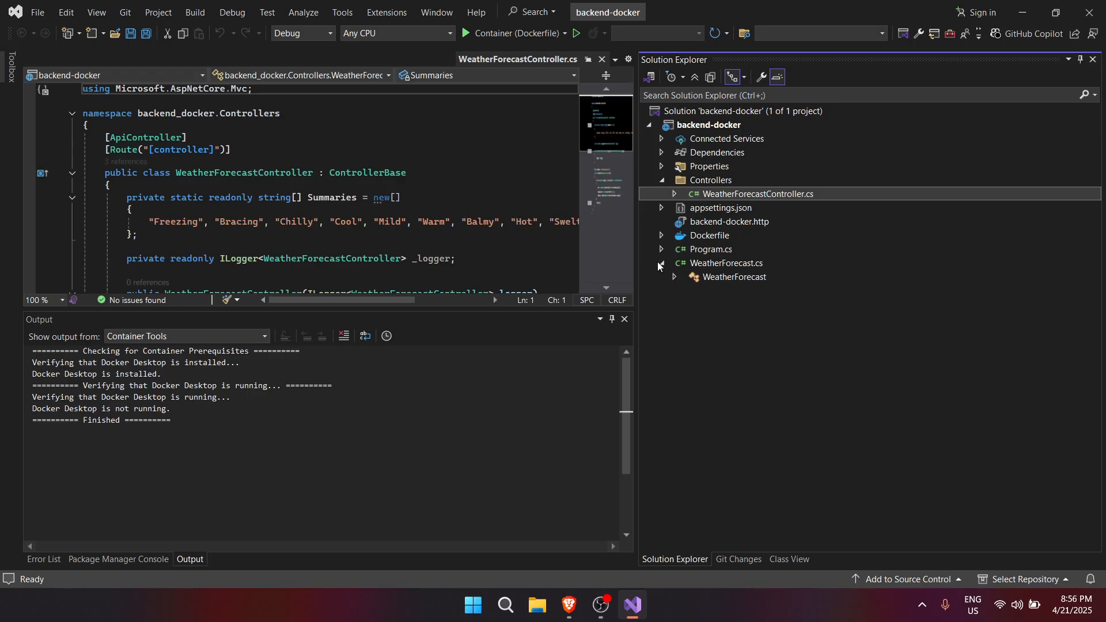
left_click(697, 267)
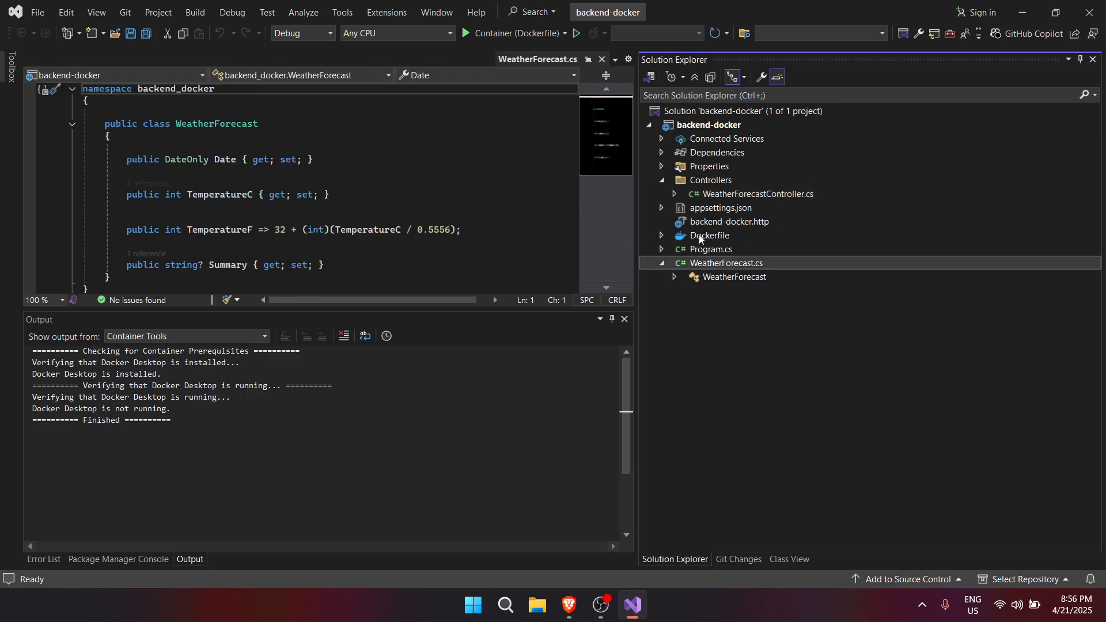
Step: Examine the build stages in the Dockerfile and the entries in its .dockerignore file
left_click(661, 235)
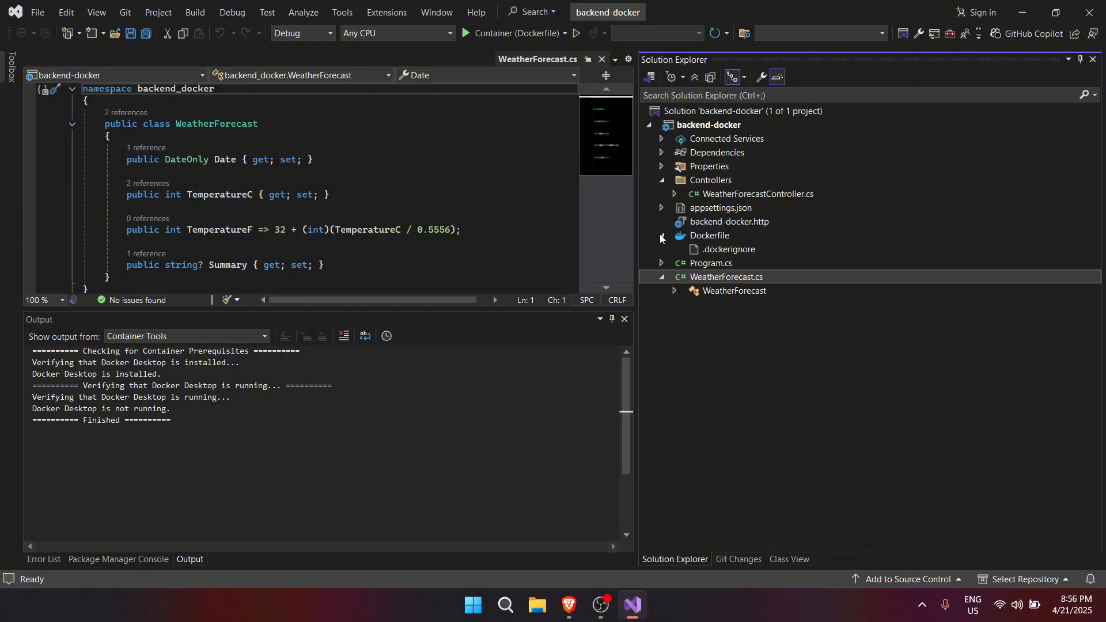
left_click(720, 236)
scroll(271, 183, "down", 5)
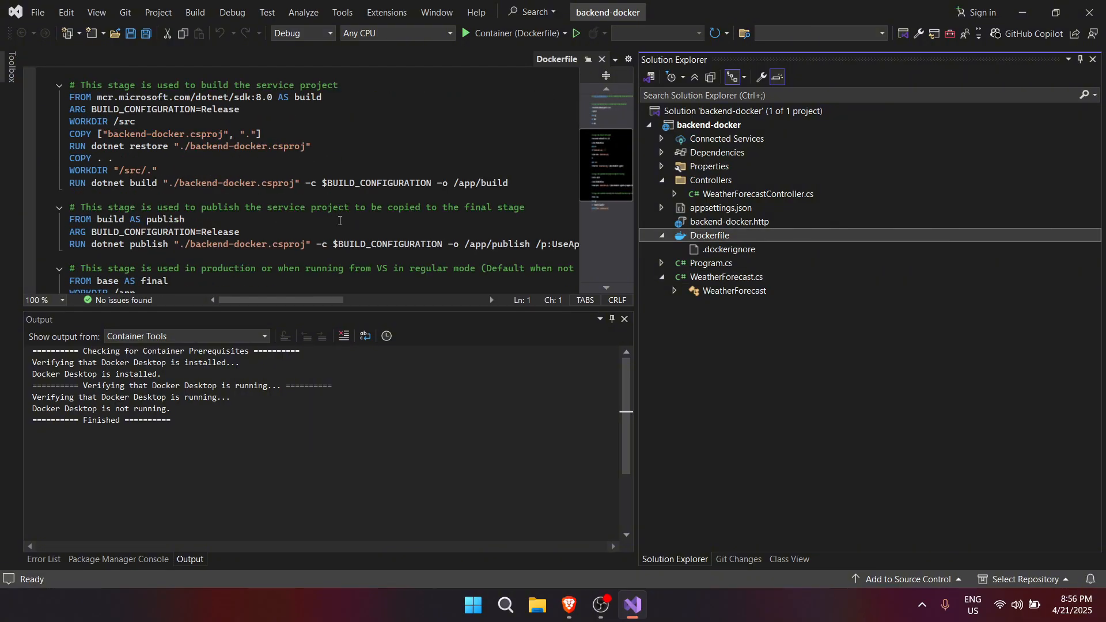
scroll(271, 182, "up", 5)
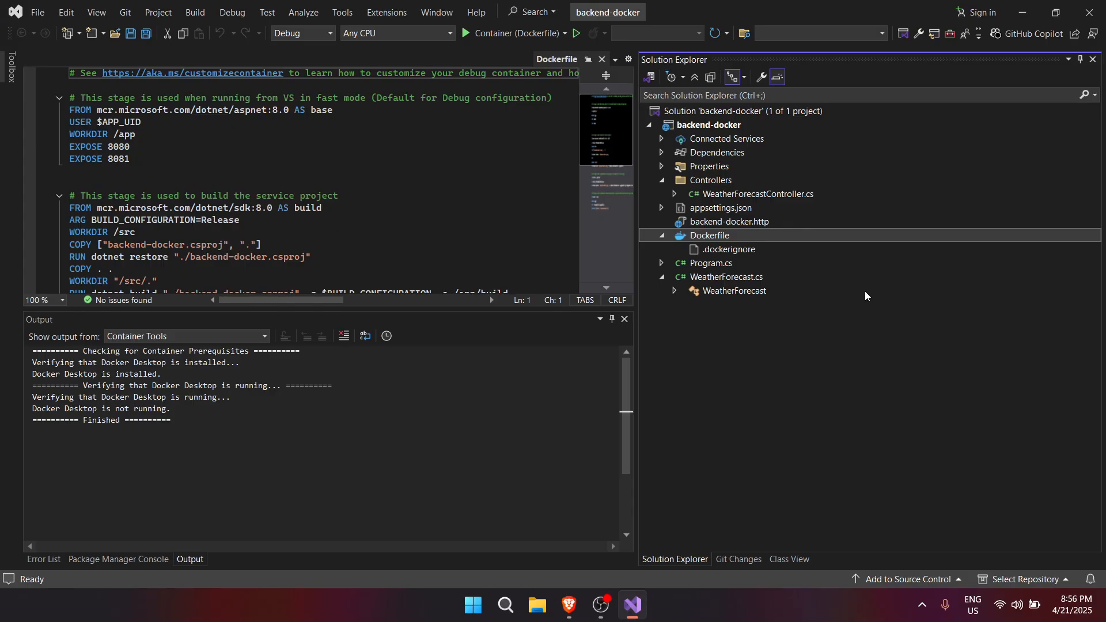
left_click(746, 251)
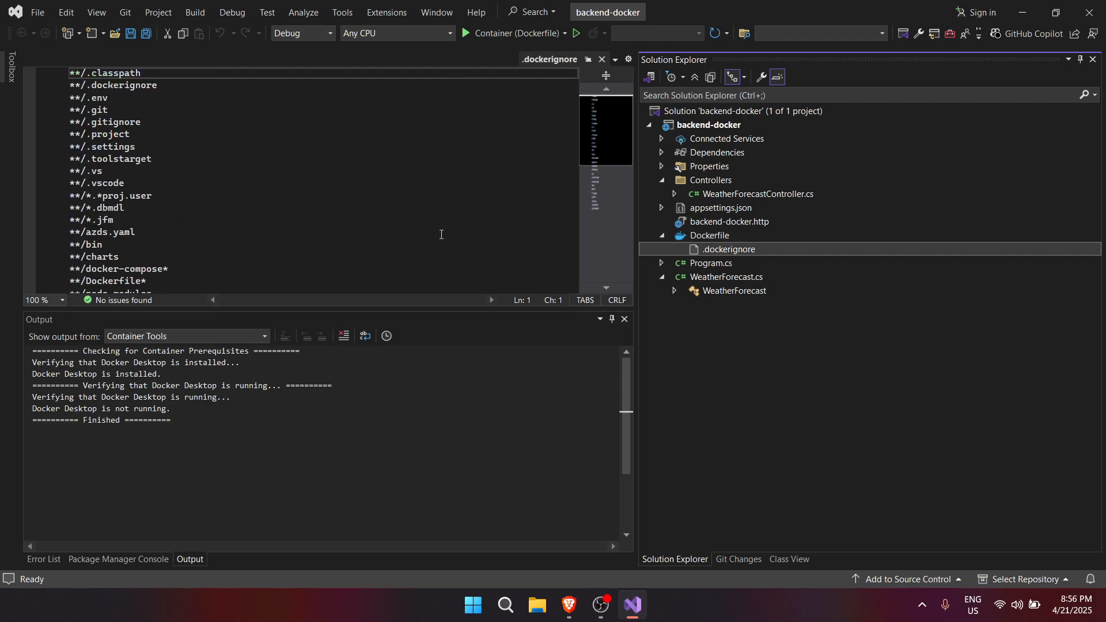
scroll(441, 234, "down", 5)
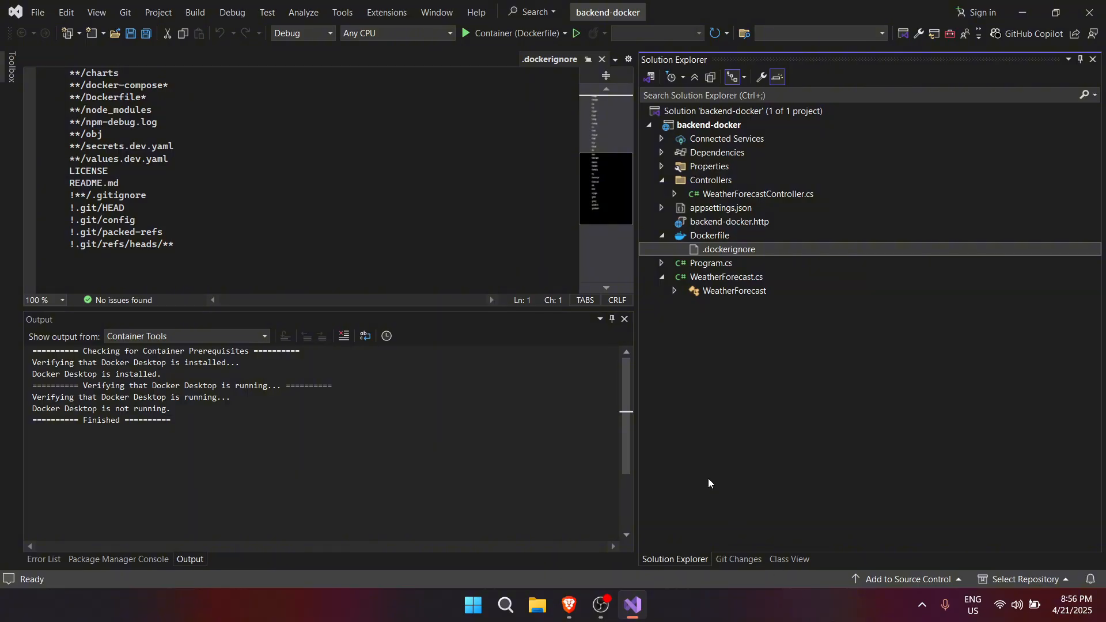
Step: Switch to the Azure portal in the browser, search for "container re" and open the Container registries service
key("alt+Tab")
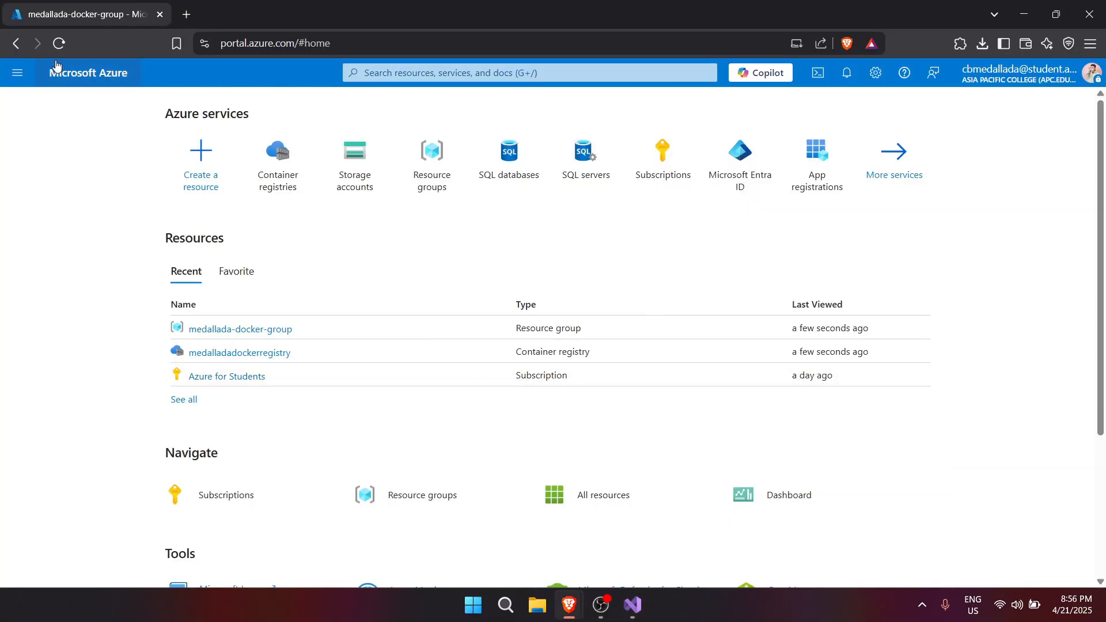
left_click(56, 66)
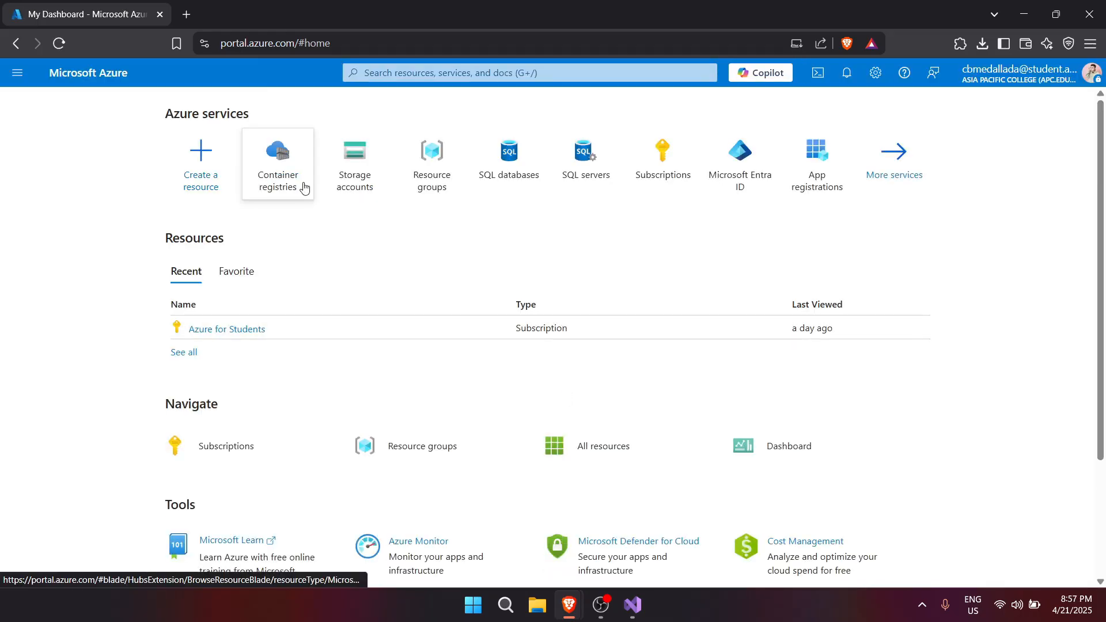
left_click(448, 75)
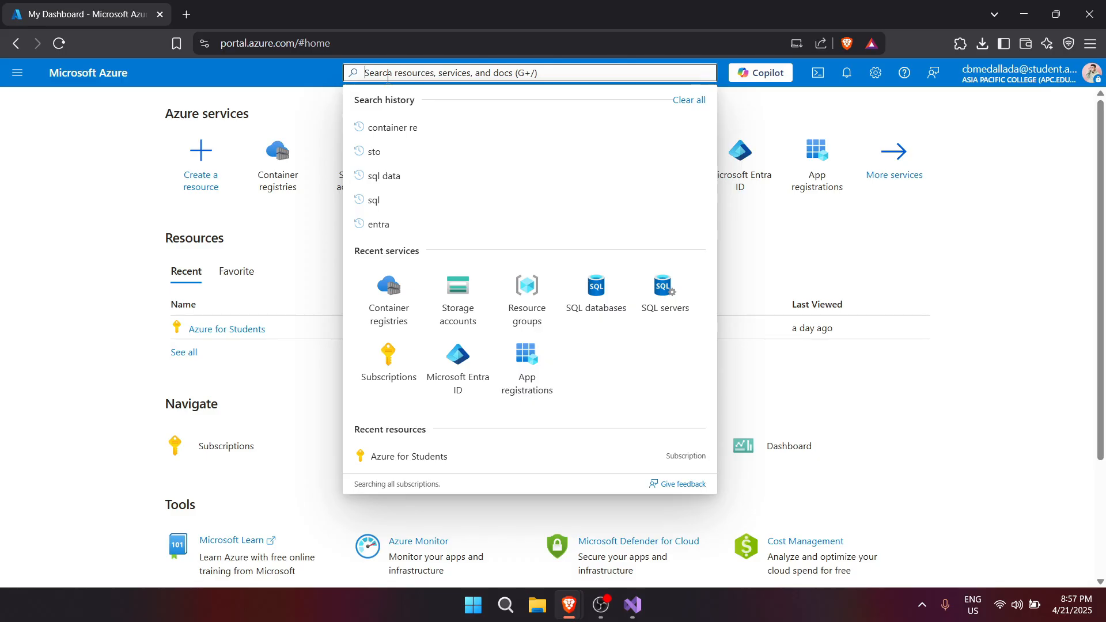
left_click(307, 100)
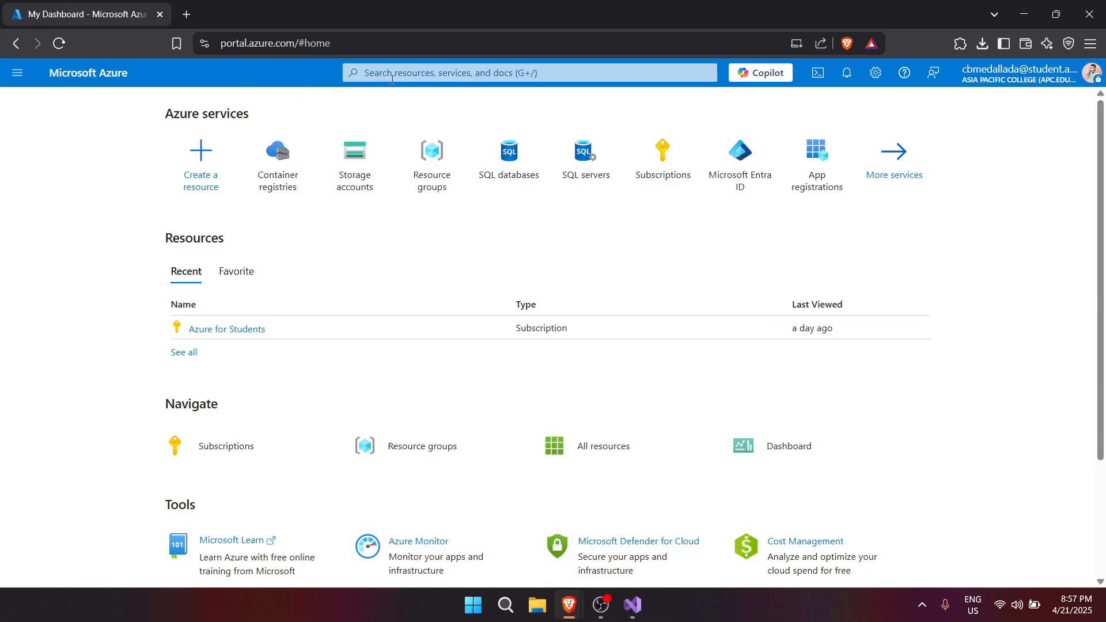
left_click(402, 74)
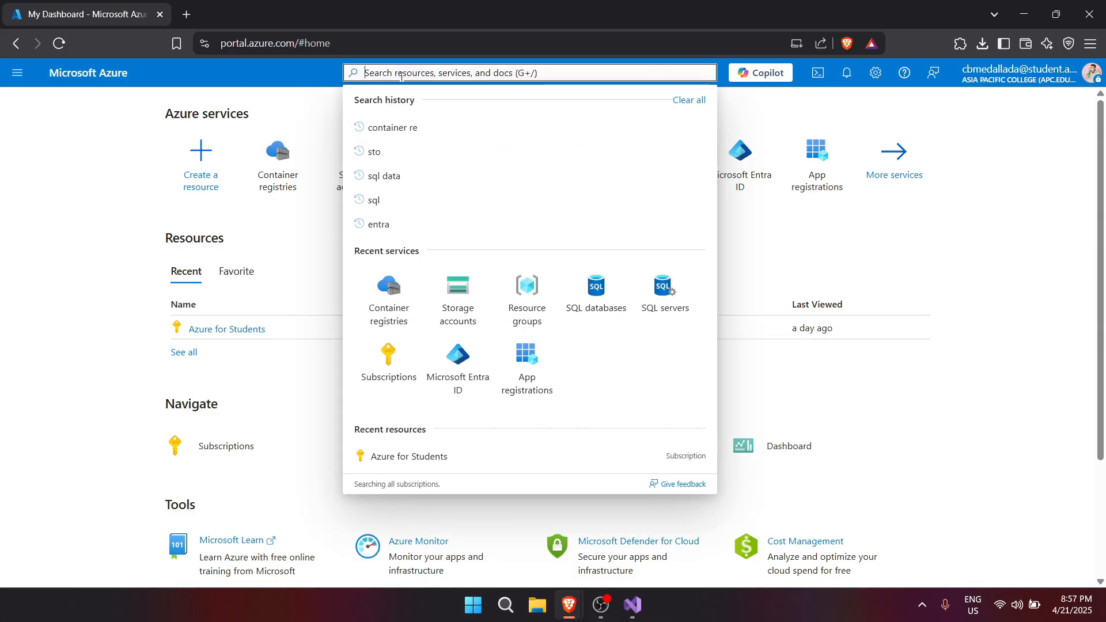
type("container")
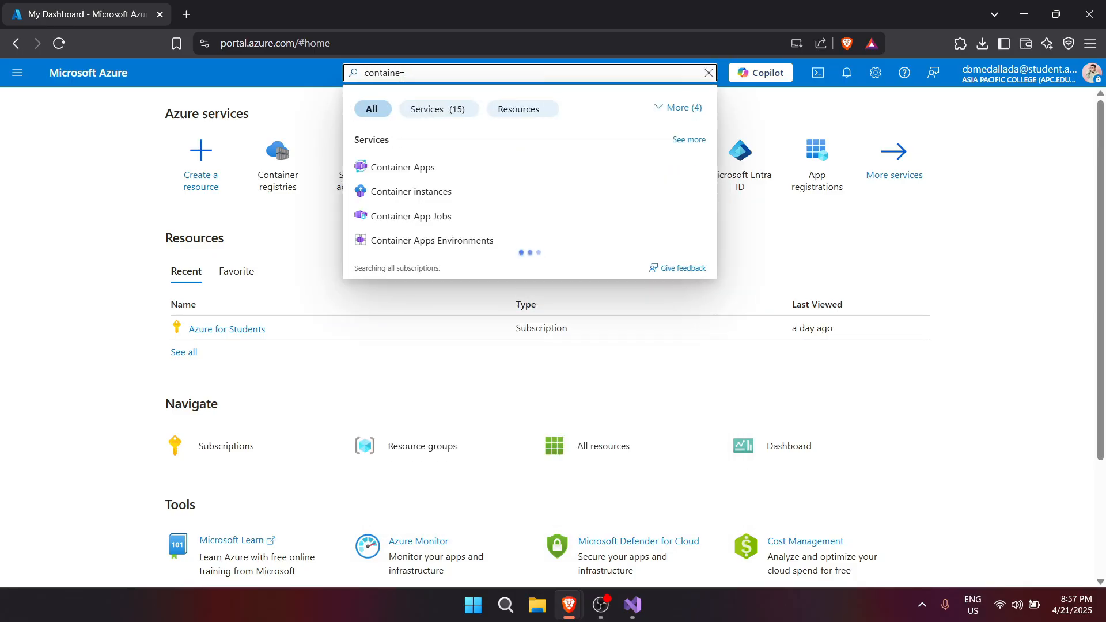
type(" re")
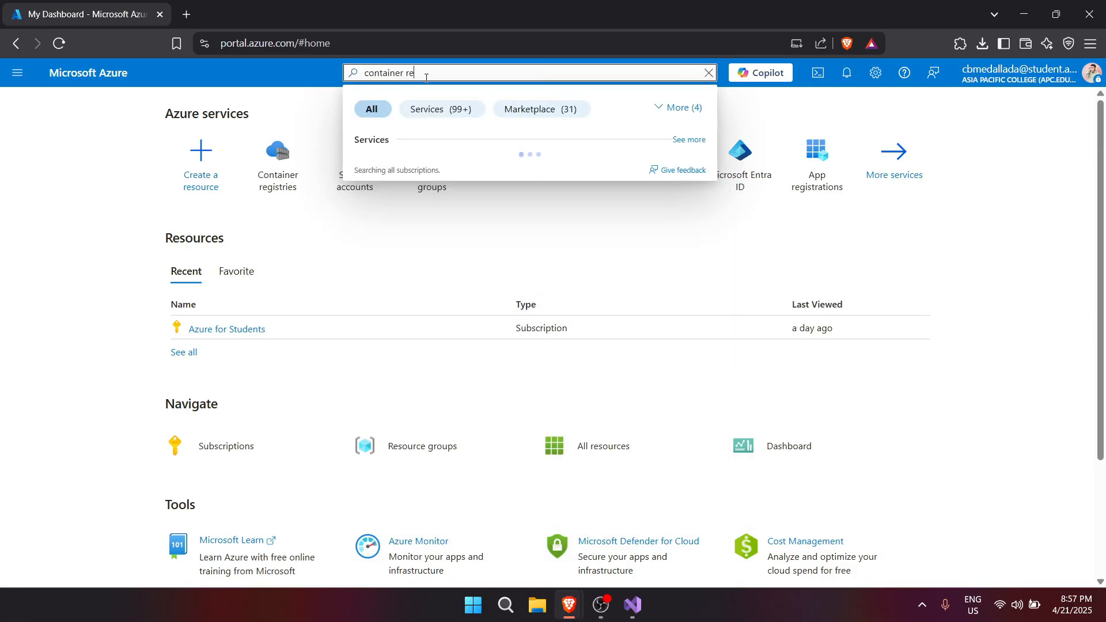
left_click(474, 166)
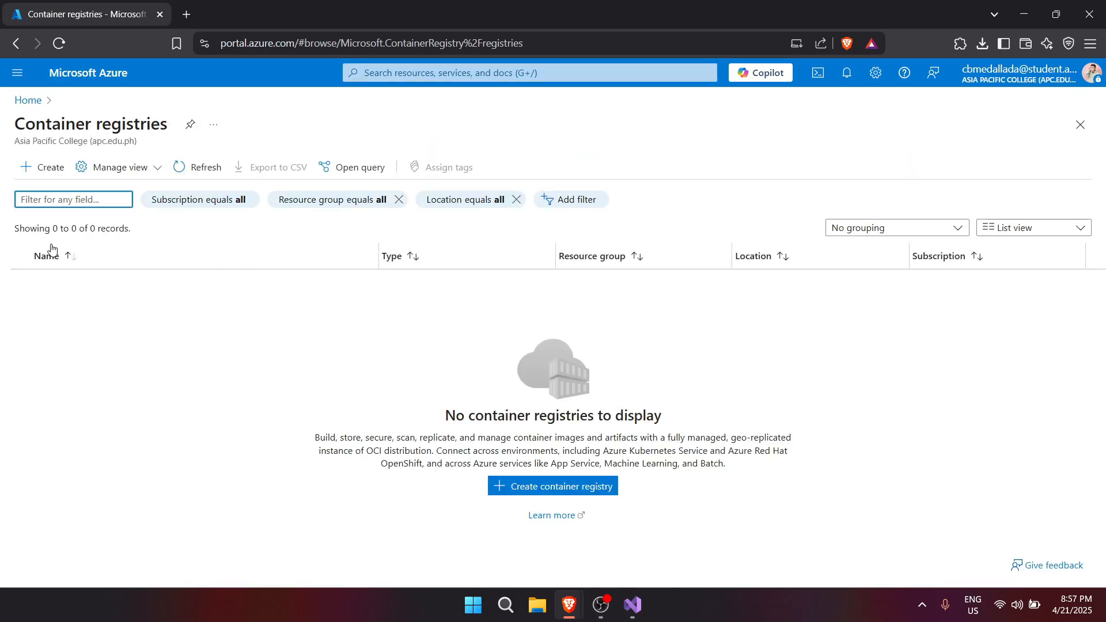
Step: Start creating a container registry and add a new resource group named with the account owner's surname followed by "-docker"
left_click(57, 168)
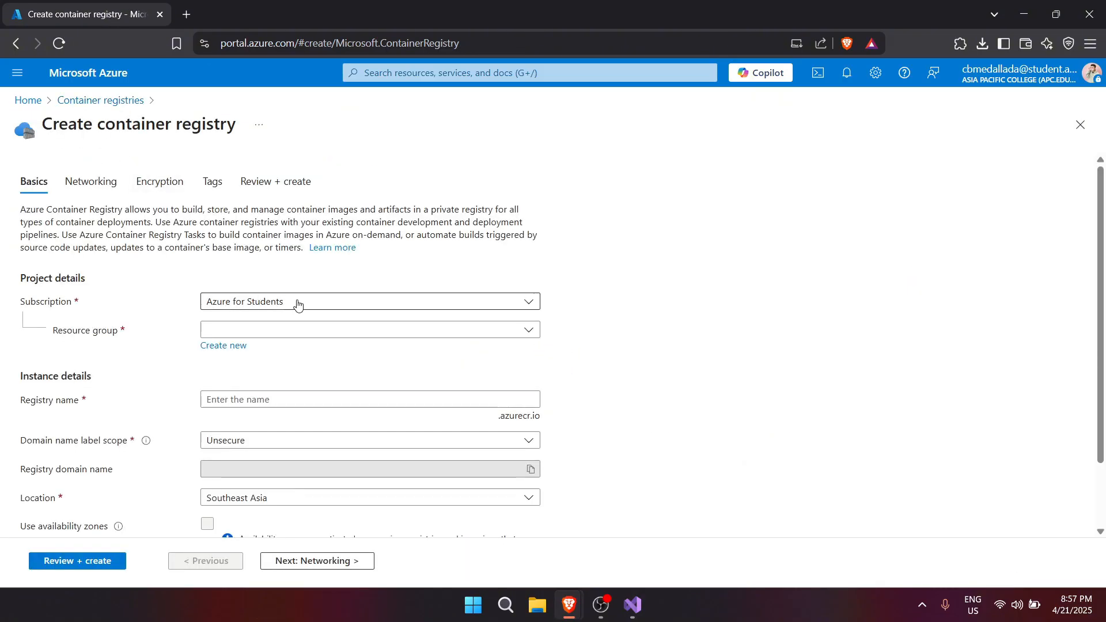
left_click(239, 336)
left_click(240, 336)
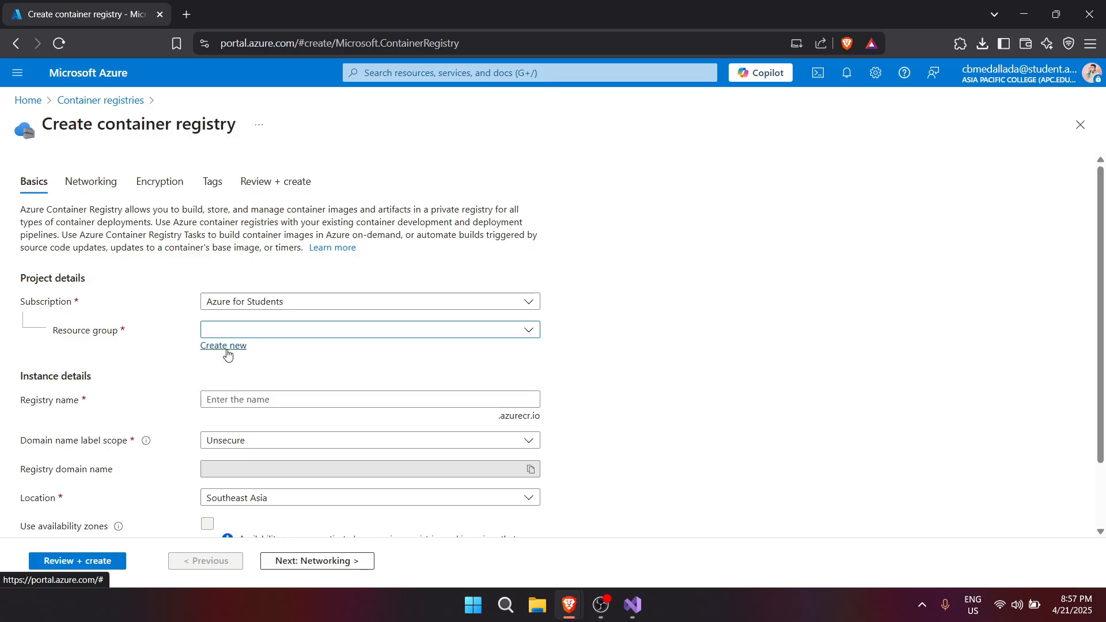
left_click(236, 348)
type("medallada-")
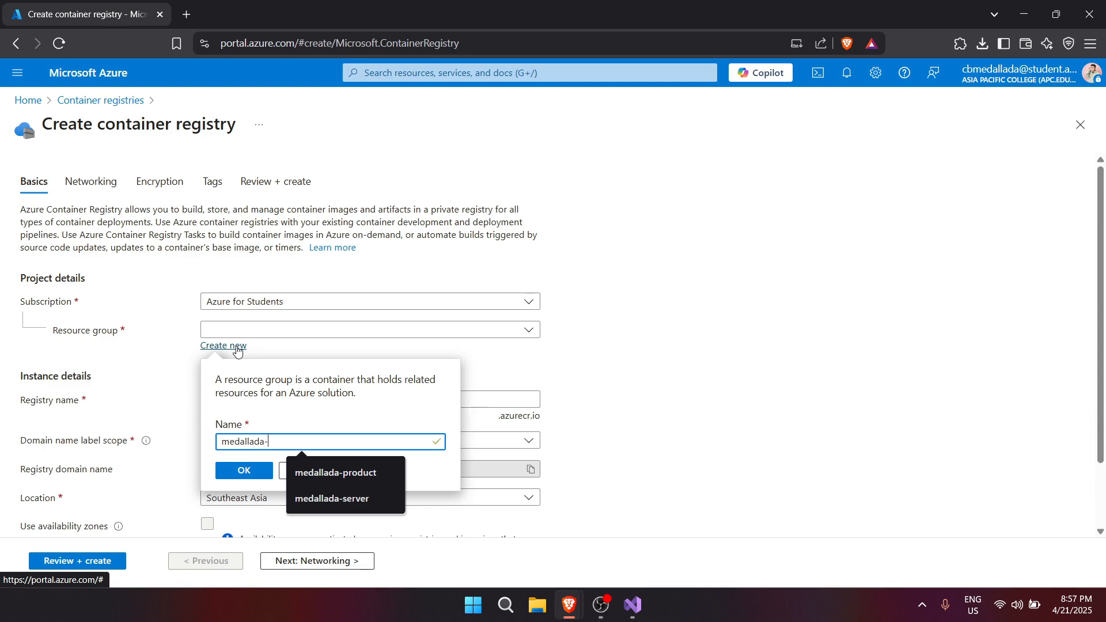
type("docker")
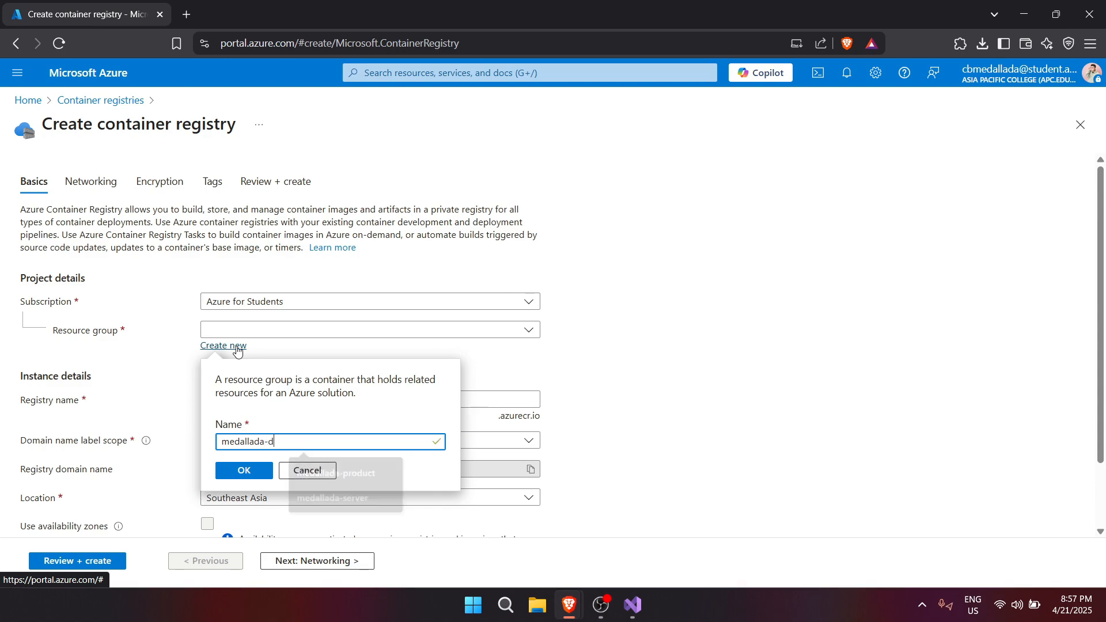
left_click(238, 477)
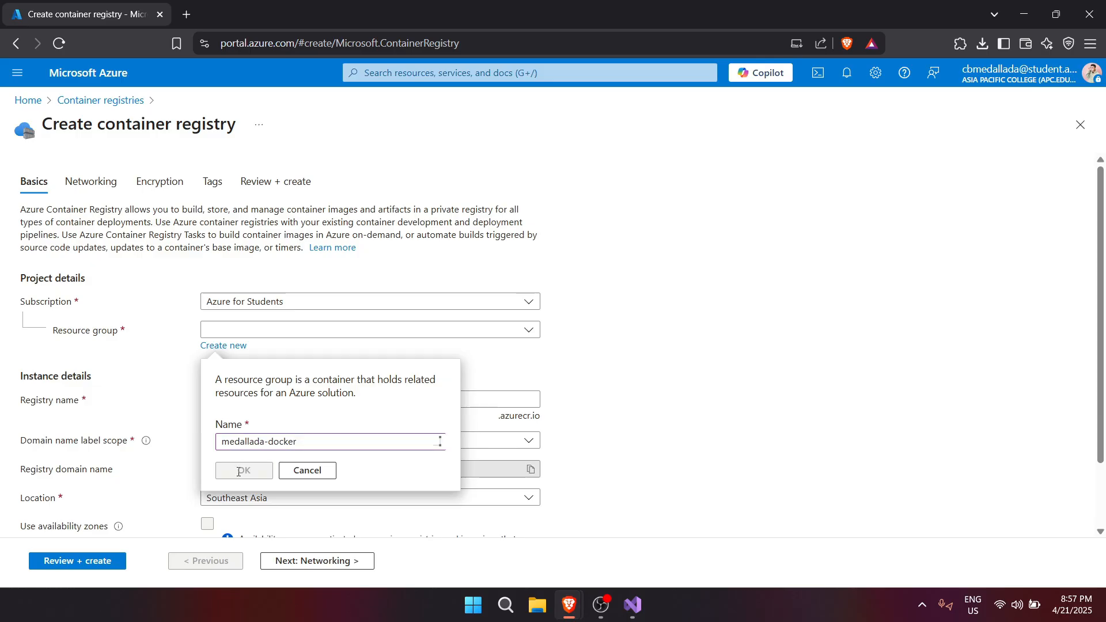
Step: Try to name the registry "backendregistry"
scroll(296, 420, "down", 1)
left_click(264, 360)
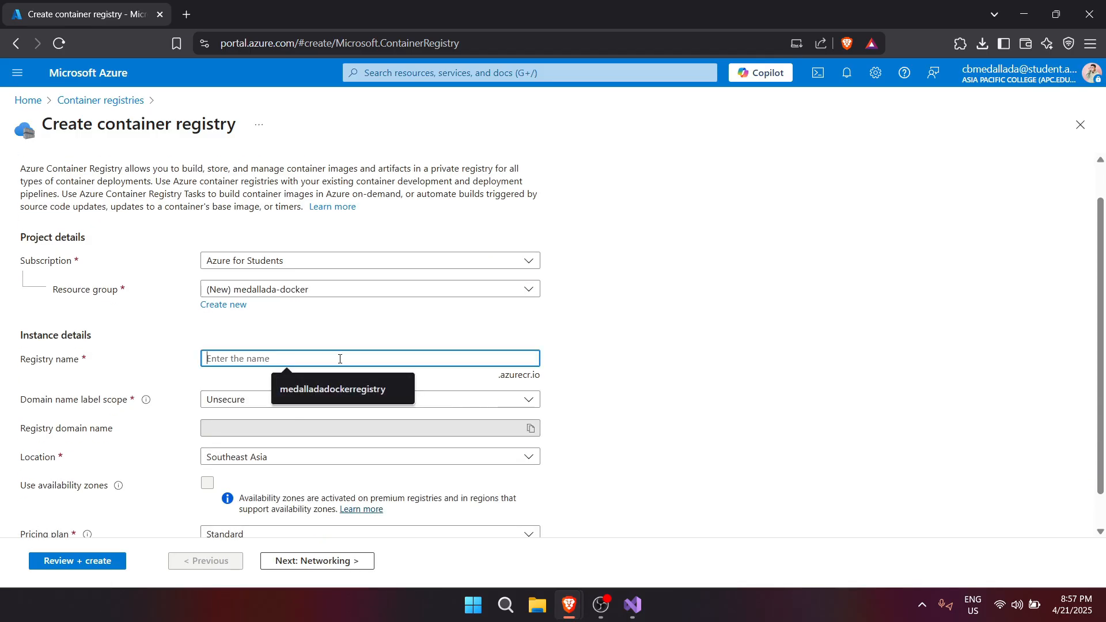
type("medalalda")
key("BackSpace")
key("BackSpace")
key("BackSpace")
key("BackSpace")
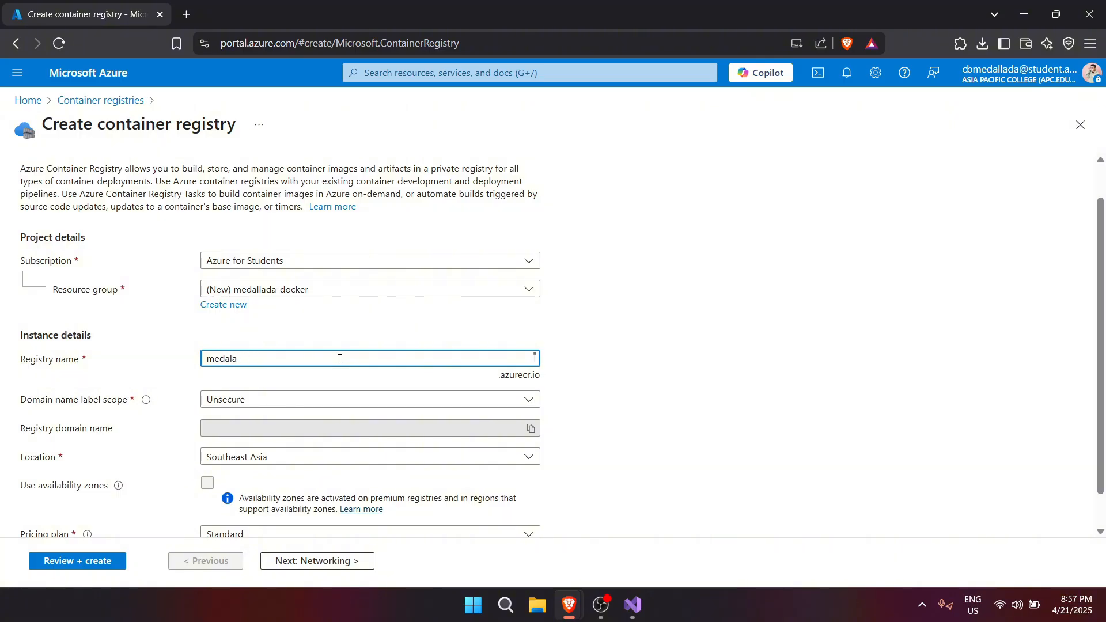
type("ladadockerre")
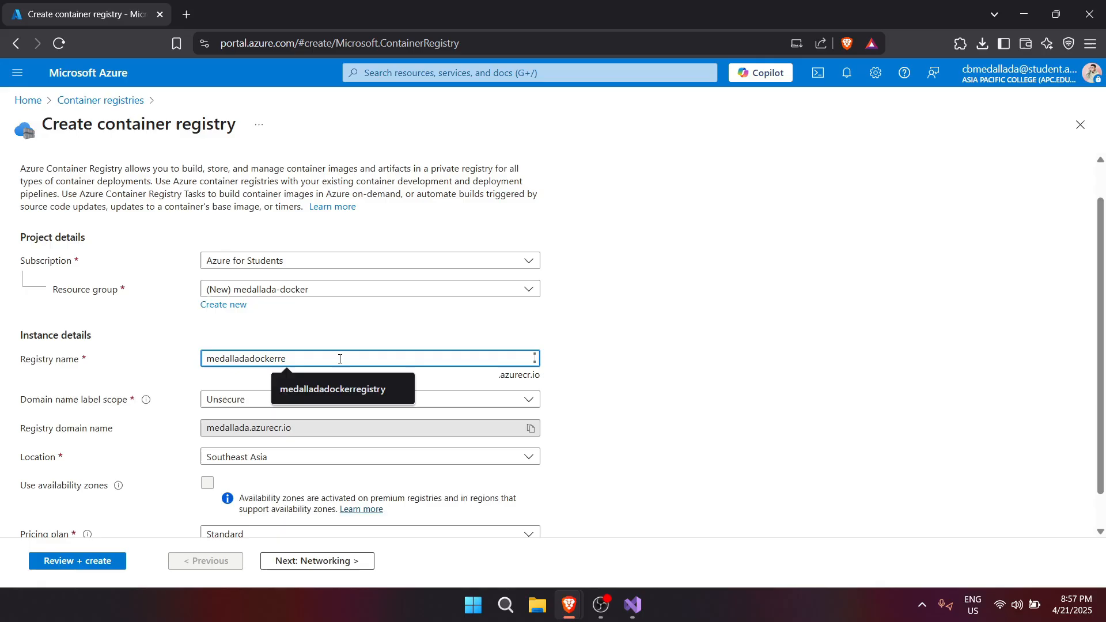
key("ctrl+a")
key("BackSpace")
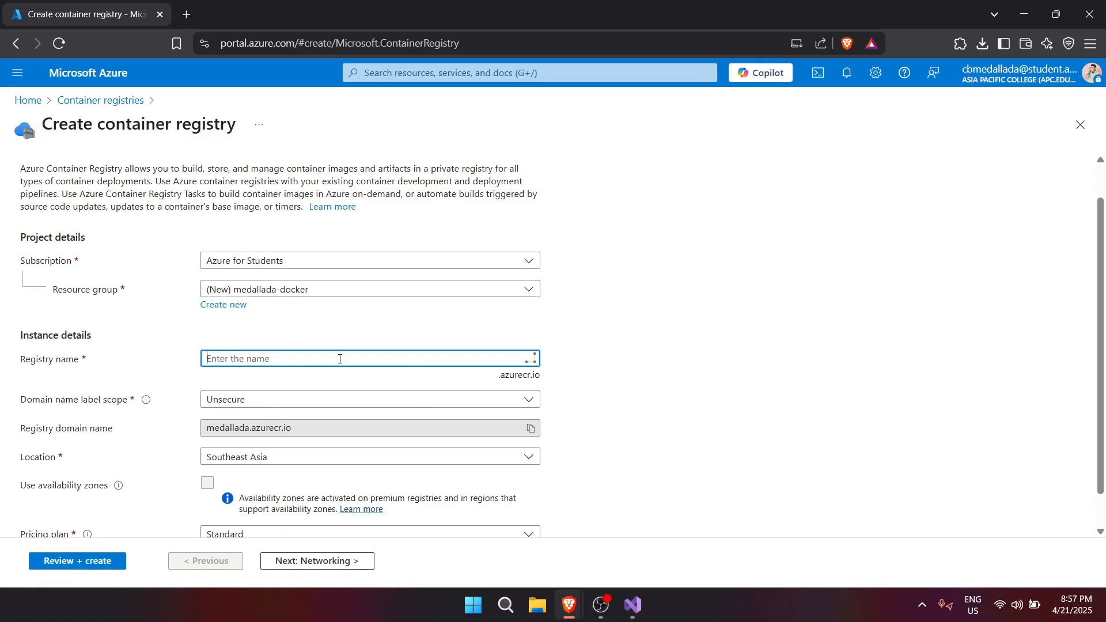
type("backend")
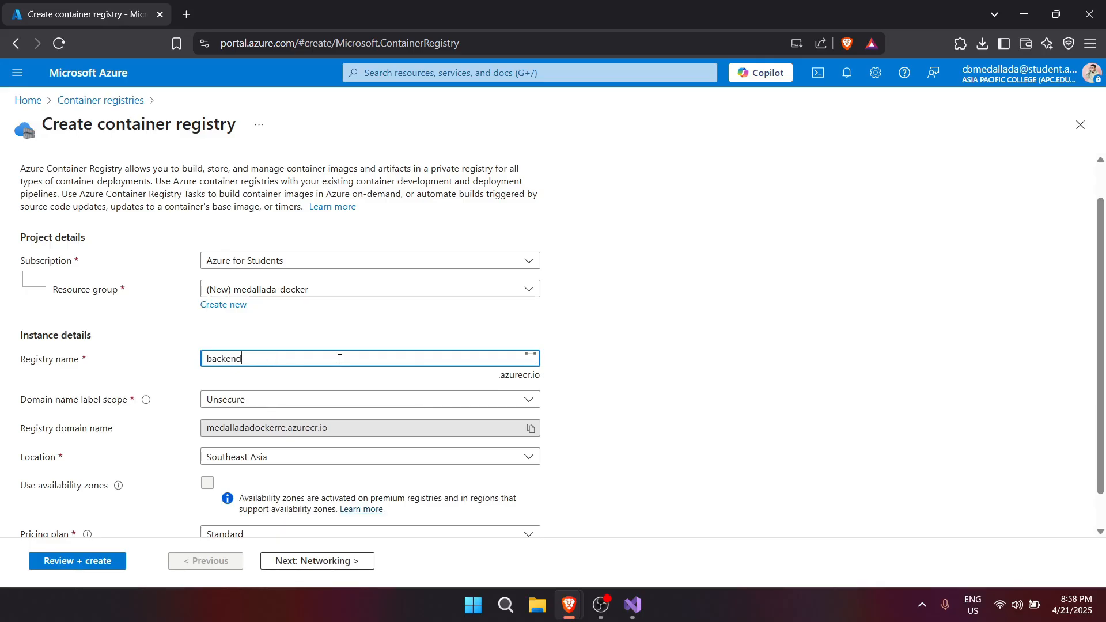
type("registry")
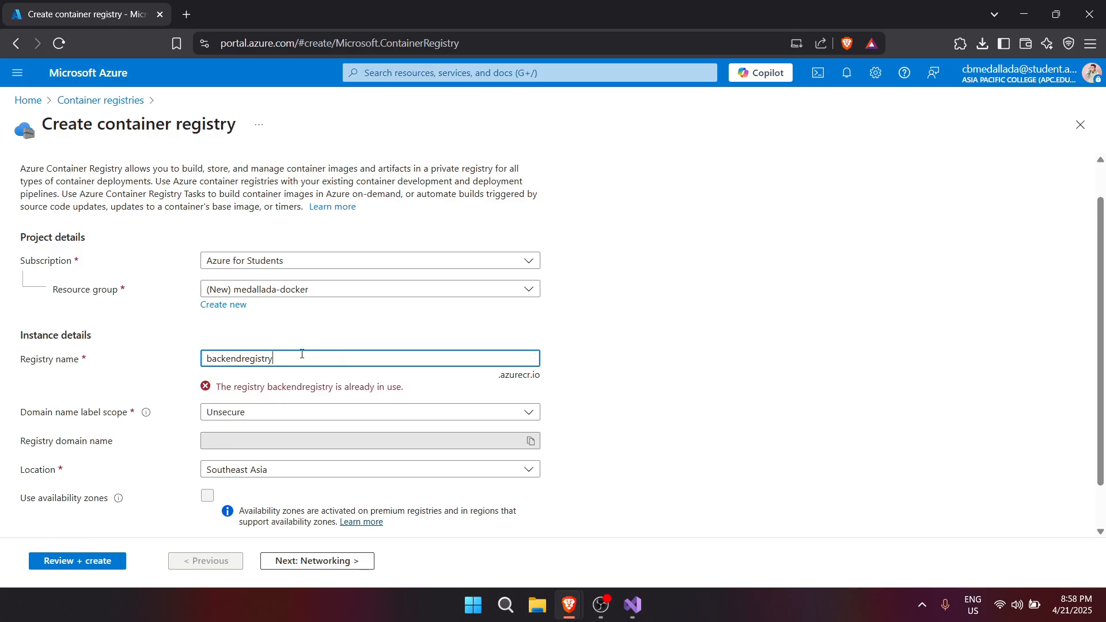
Step: Set the registry name to the account owner's surname followed by "dockerregistry"
key("ctrl+a")
type("medalalda")
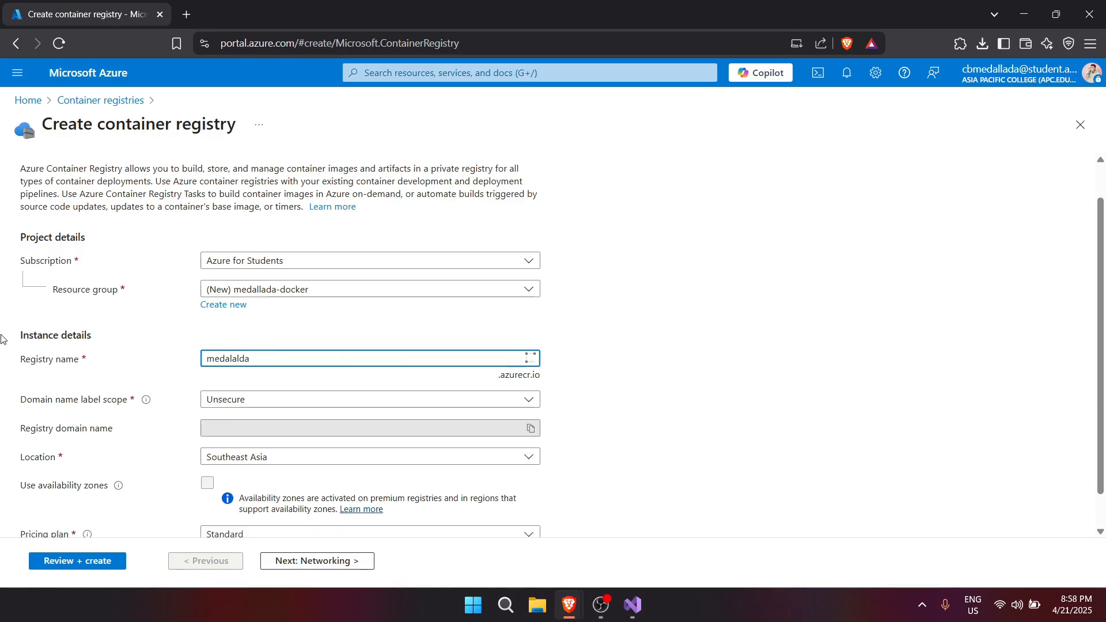
key("BackSpace")
key("BackSpace")
key("BackSpace")
key("BackSpace")
type("ladadocke")
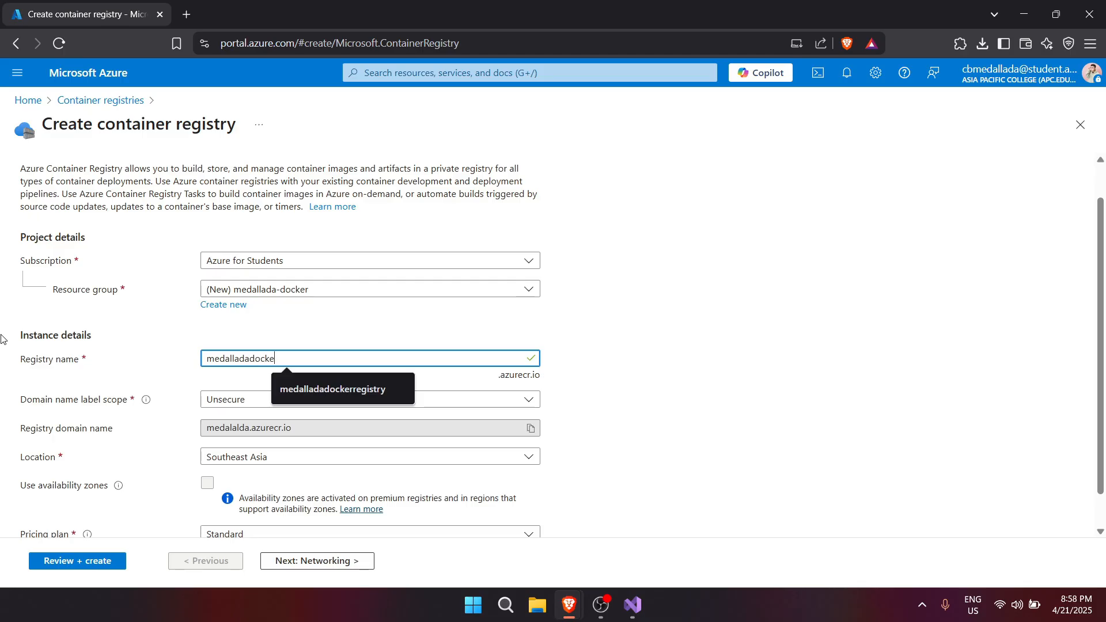
type("rregistry")
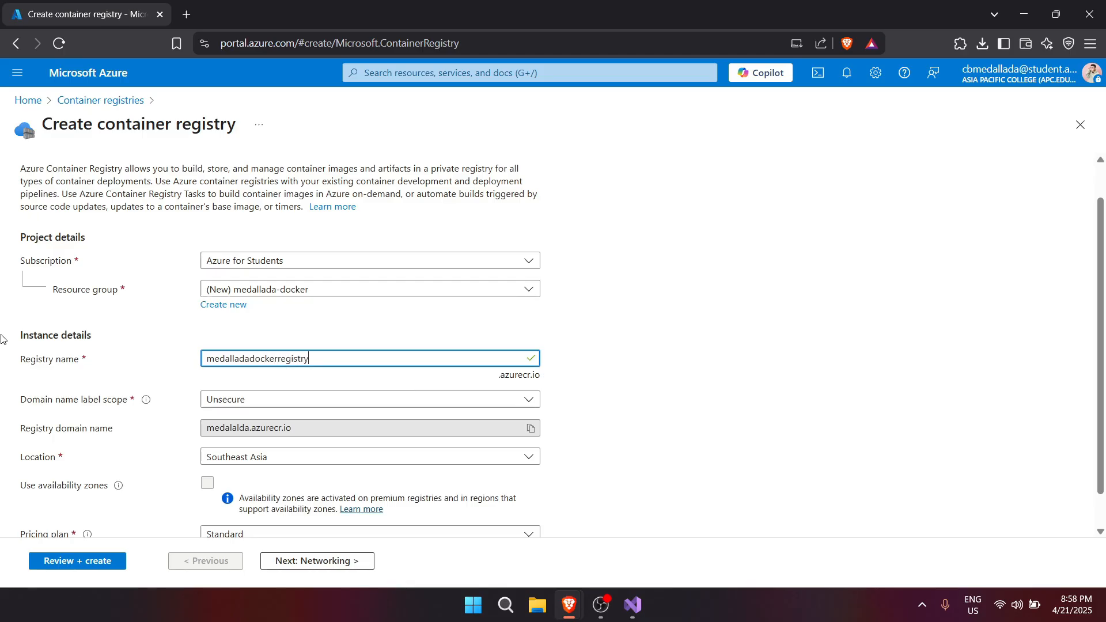
Step: Keep the Unsecure domain name label scope and Southeast Asia location, and set the pricing plan to Basic
left_click(258, 406)
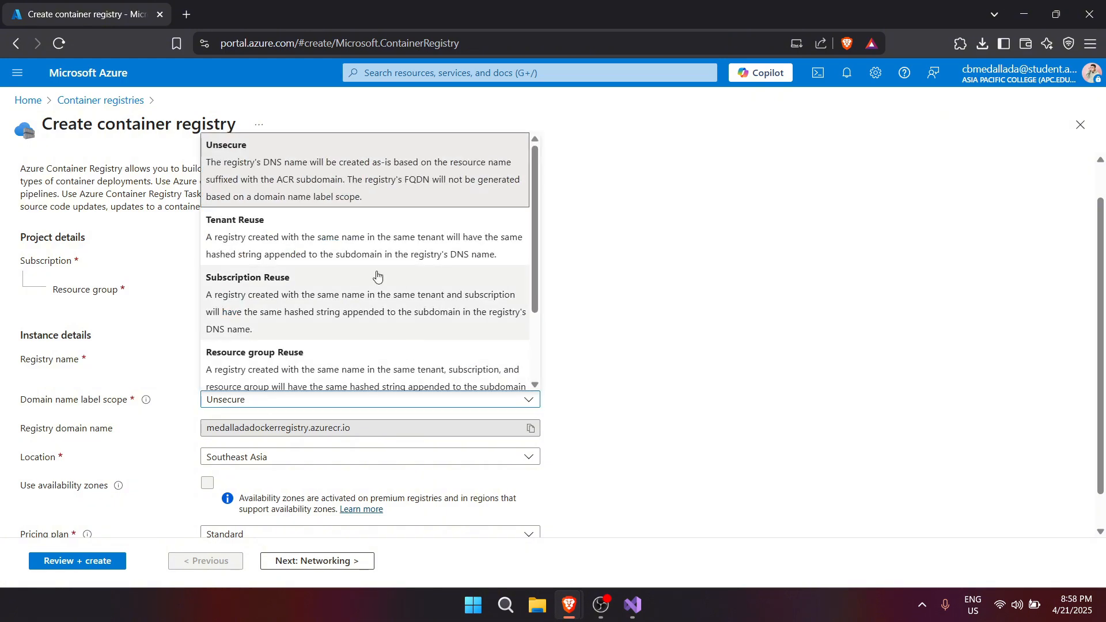
left_click(348, 169)
scroll(561, 460, "down", 1)
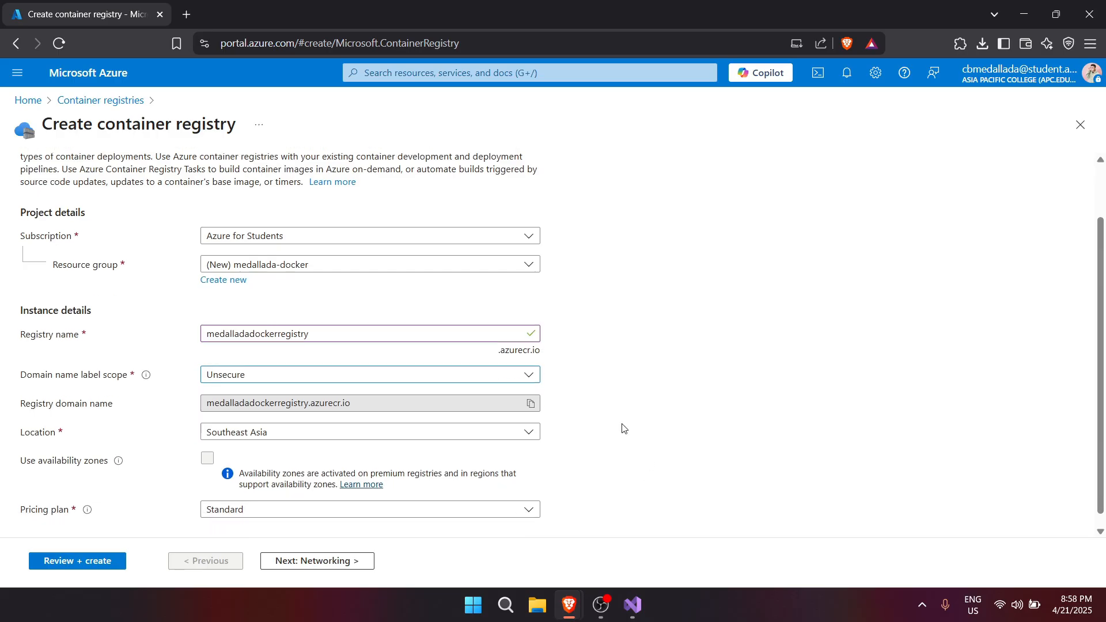
scroll(427, 403, "down", 1)
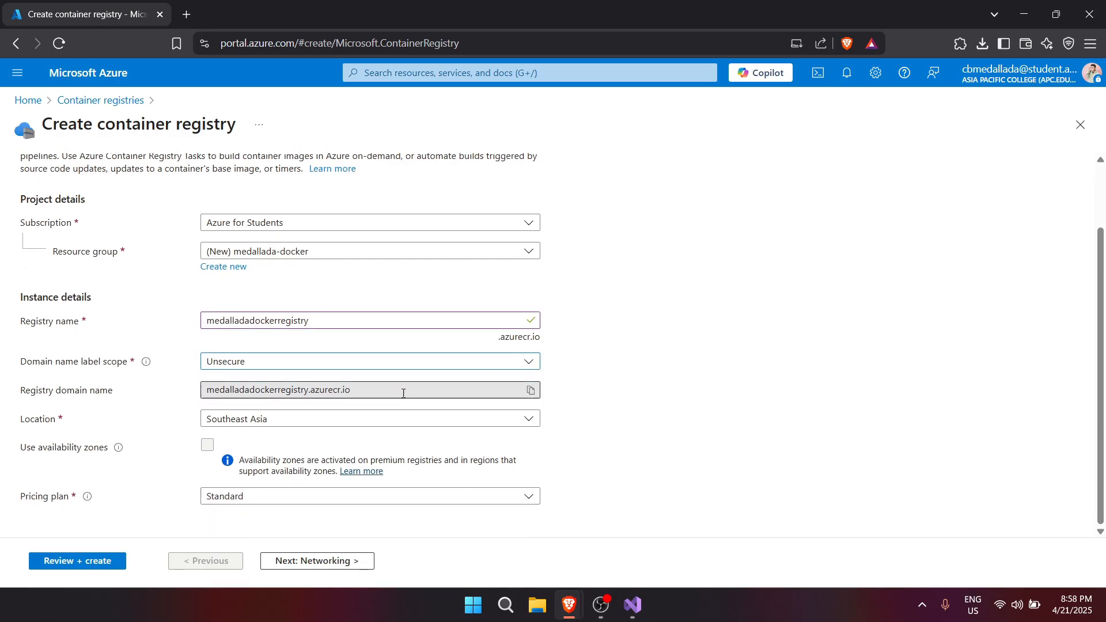
left_click(351, 427)
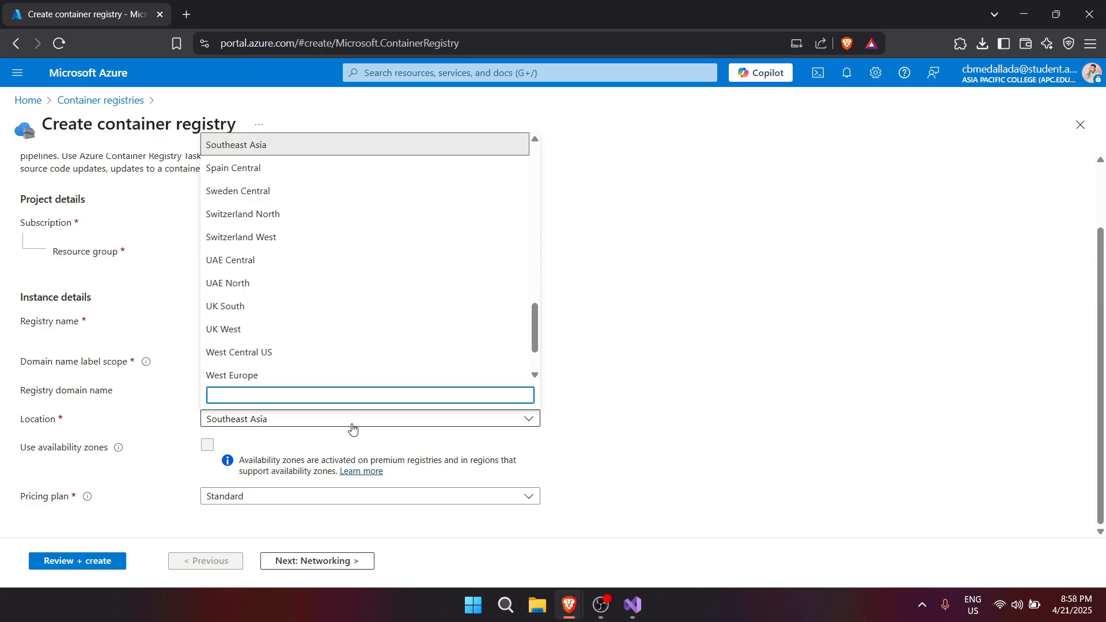
left_click(375, 436)
left_click(263, 496)
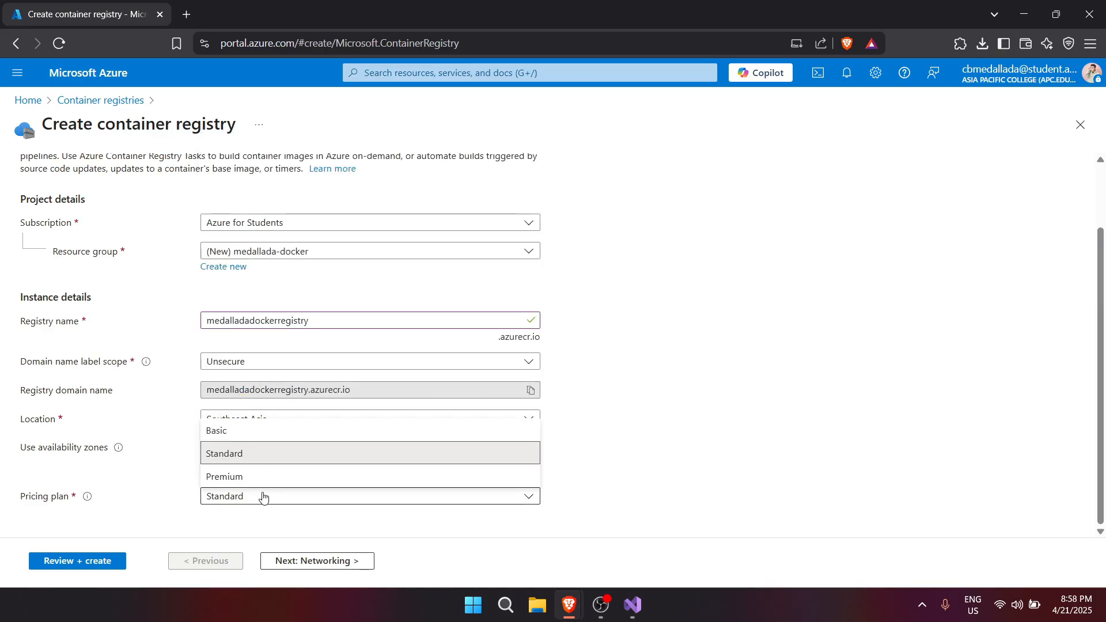
left_click(246, 433)
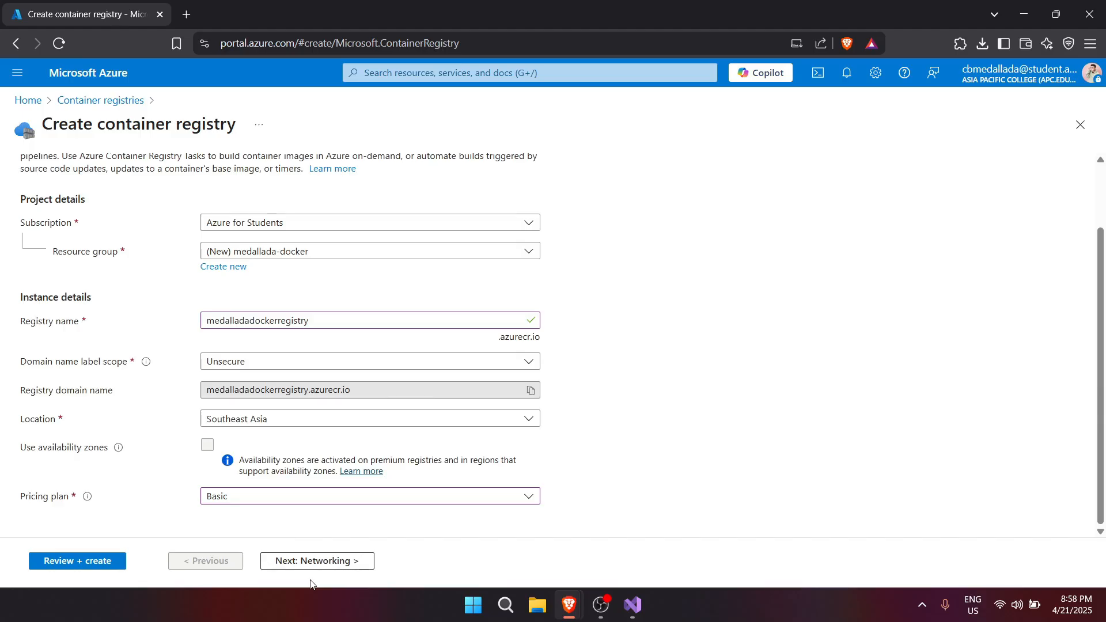
Step: Leave the networking, encryption and tag settings at their defaults, review the configuration and create the container registry
left_click(291, 563)
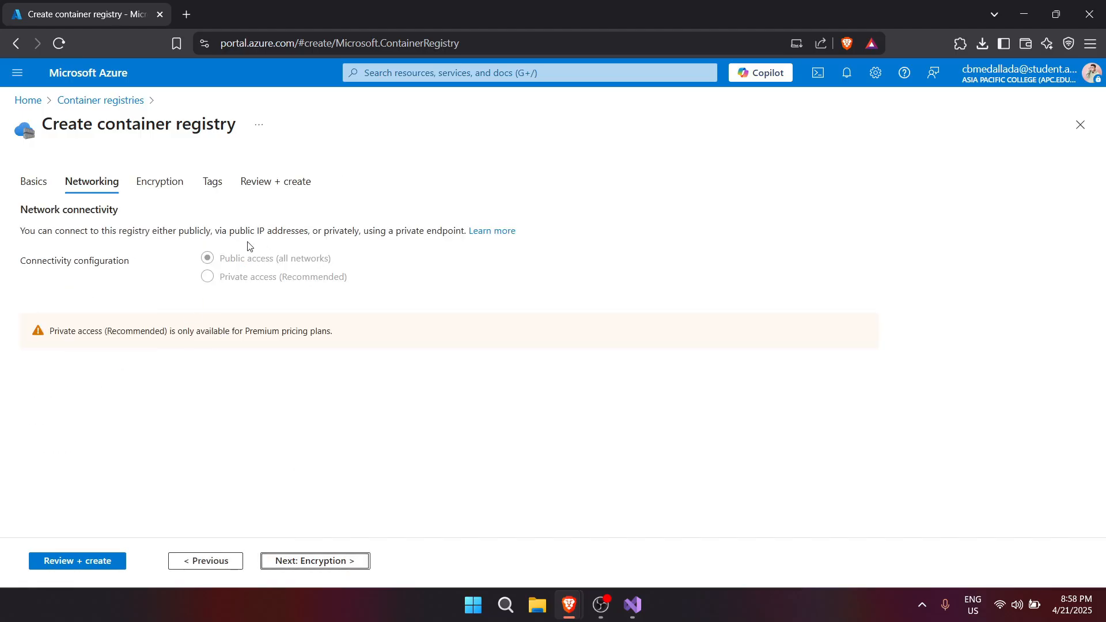
left_click_drag(51, 337, 381, 426)
left_click(381, 426)
left_click(331, 565)
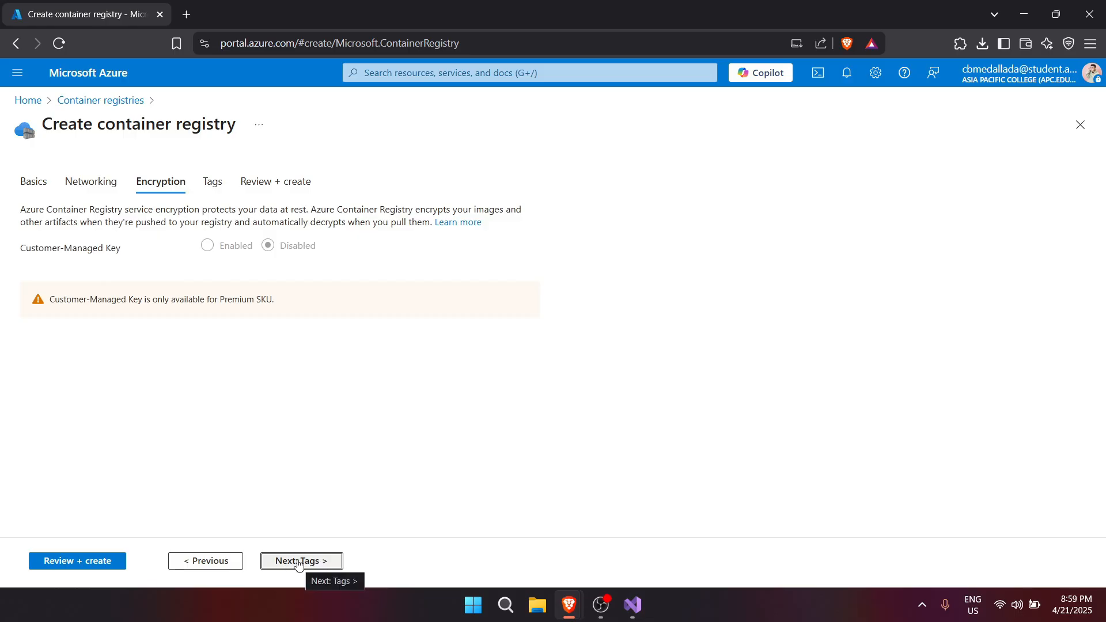
left_click(300, 563)
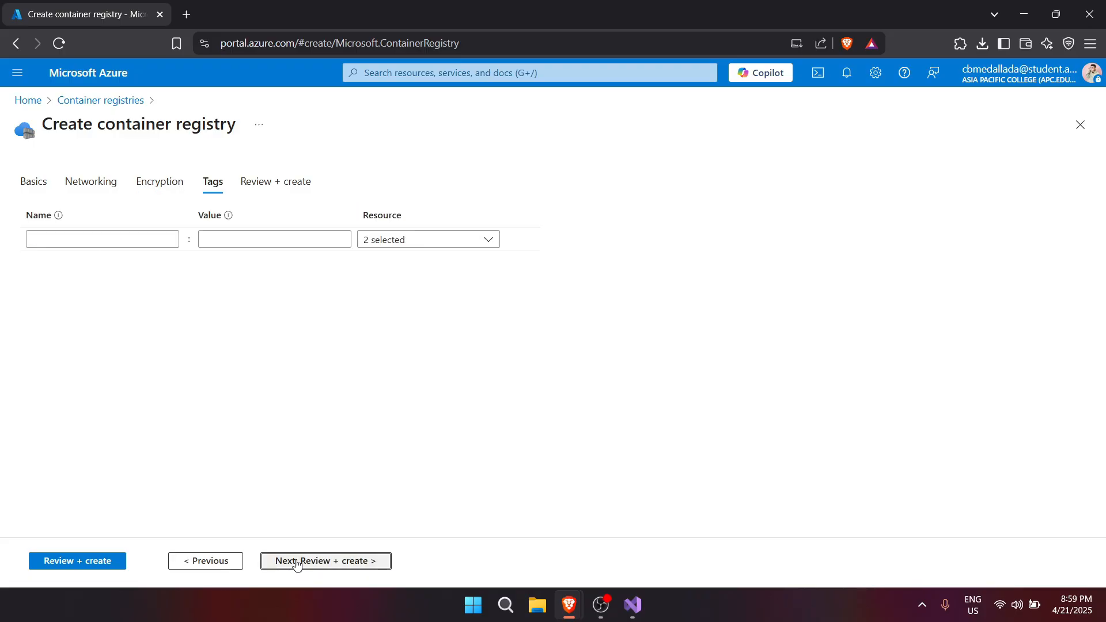
left_click(310, 561)
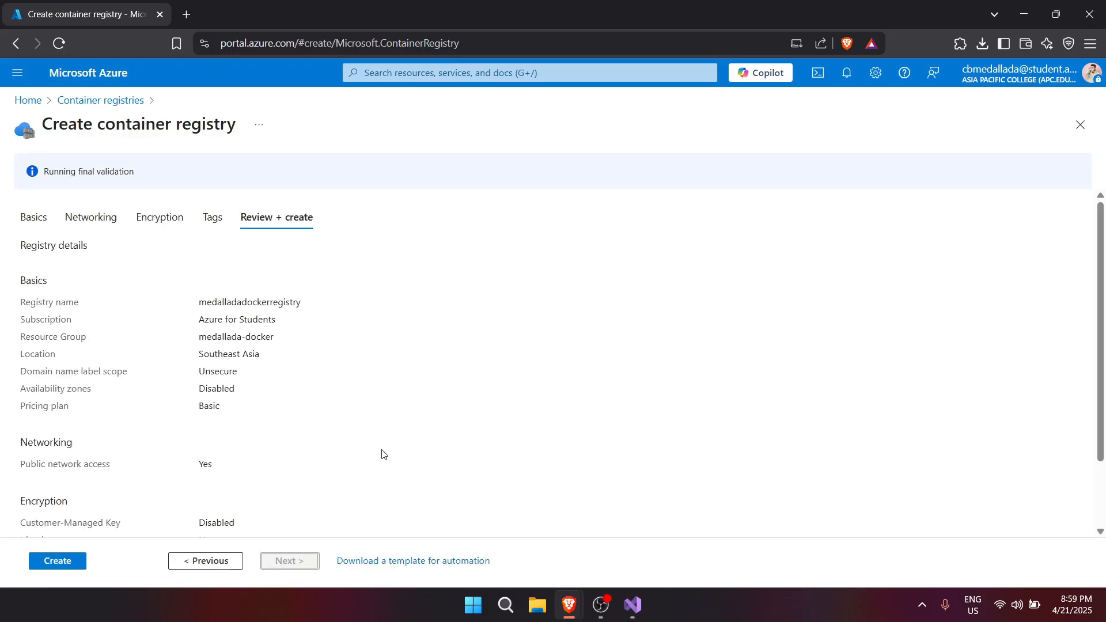
scroll(369, 441, "down", 3)
left_click(41, 567)
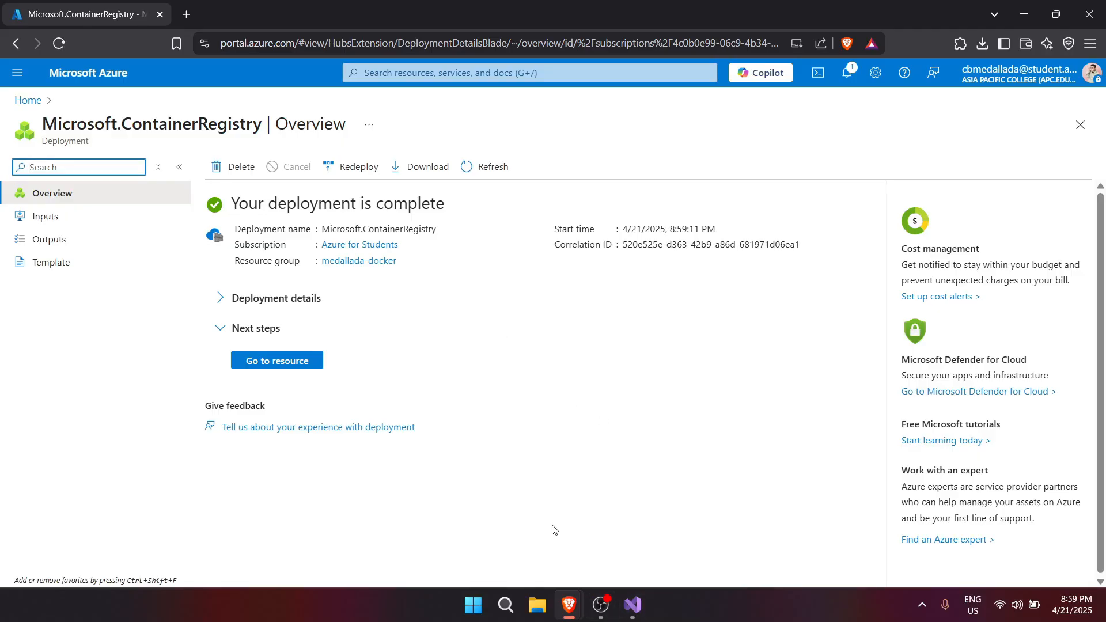
Step: Switch to Visual Studio and start publishing the backend-docker project
left_click(632, 600)
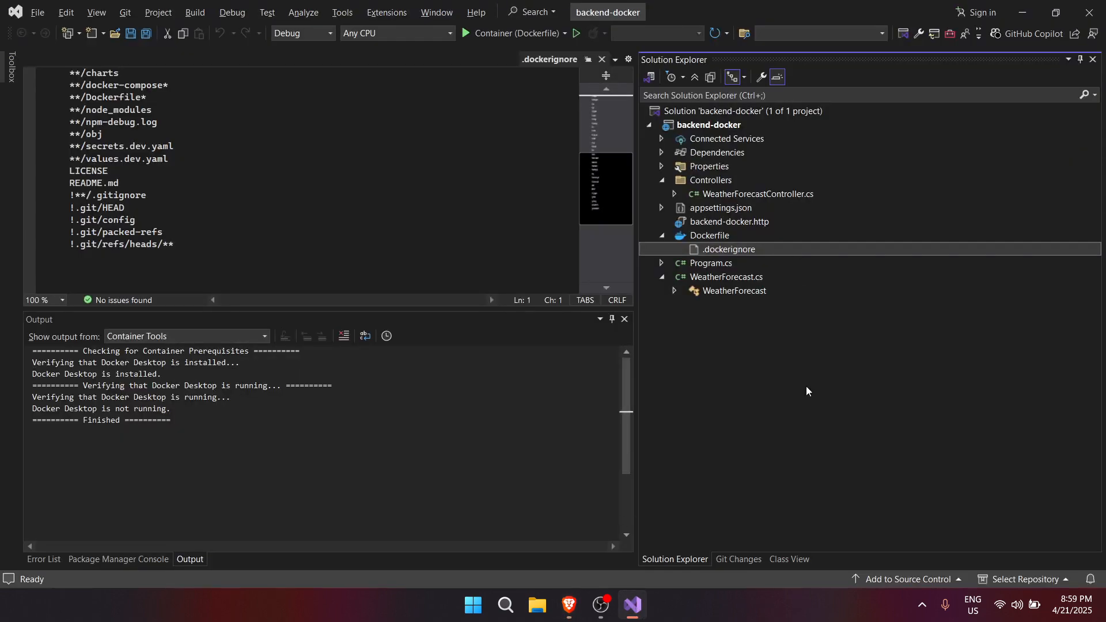
left_click(717, 126)
right_click(717, 126)
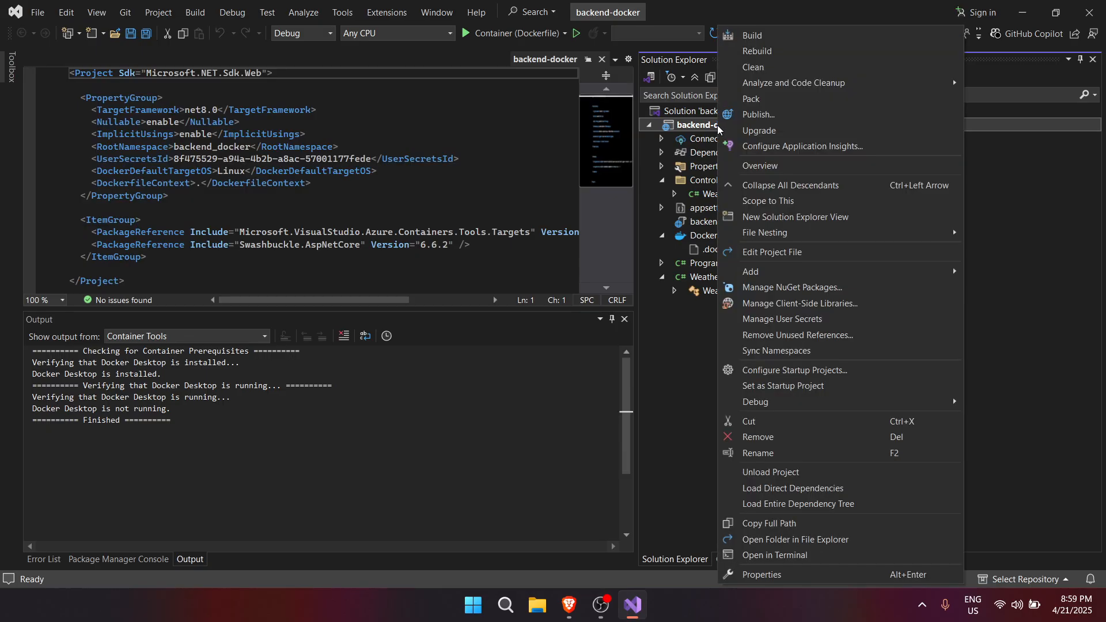
right_click(694, 127)
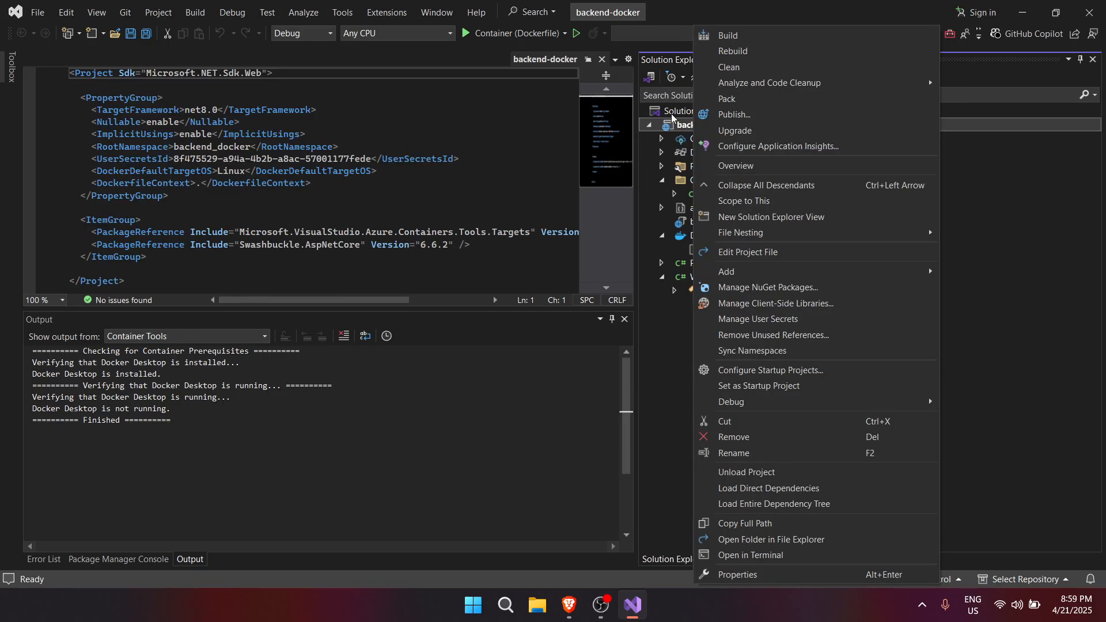
left_click(753, 113)
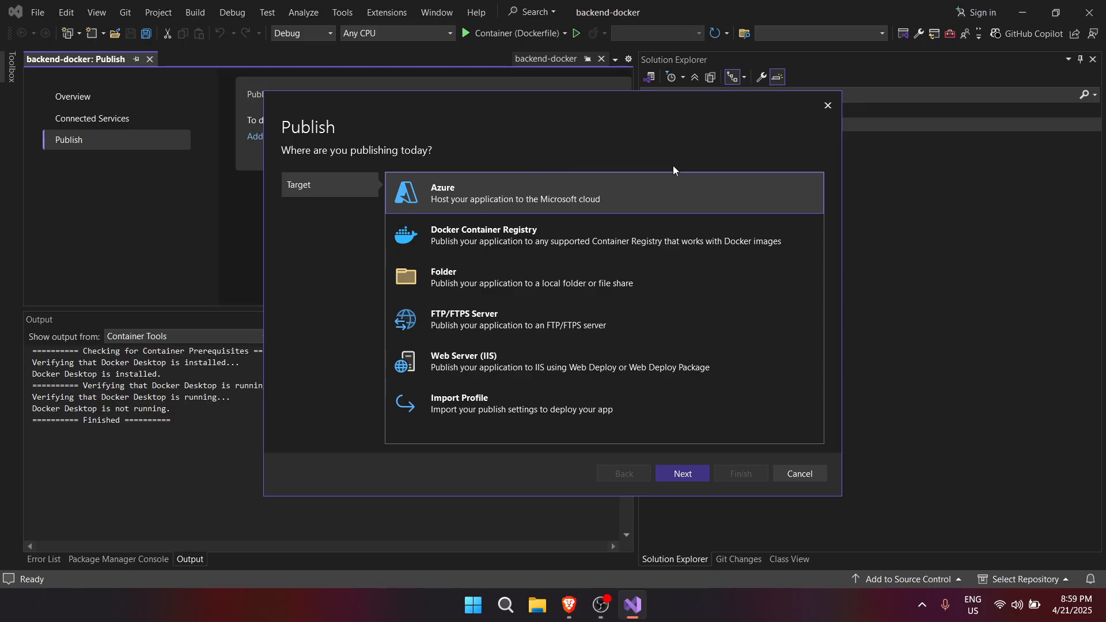
Step: Choose Docker Container Registry as the publish target and Azure Container Registry as the specific target
left_click(496, 245)
double_click(495, 240)
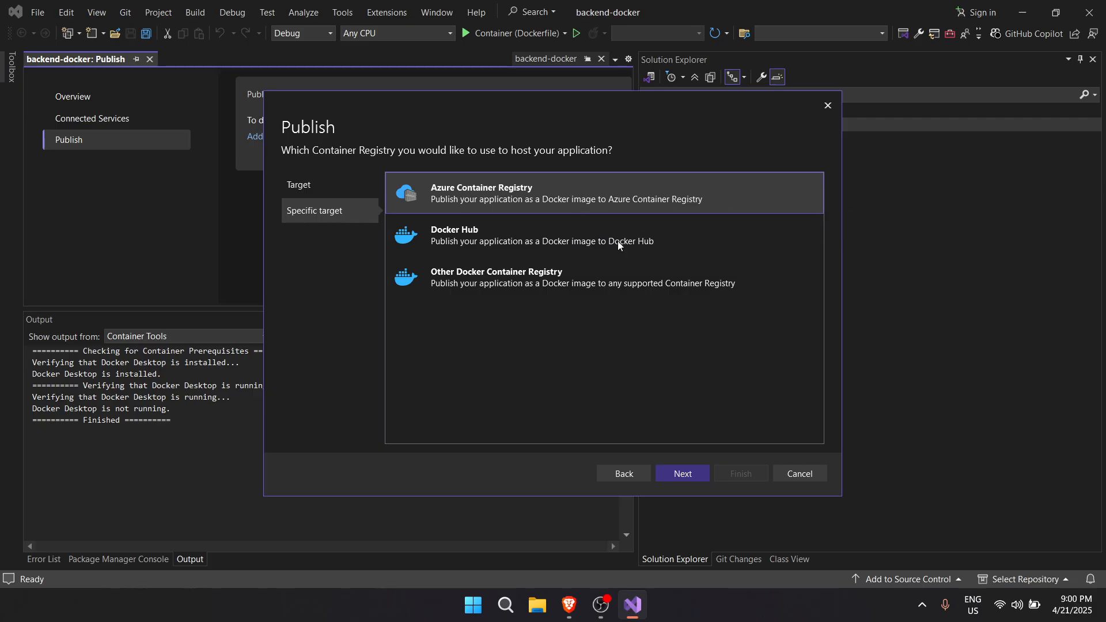
left_click(688, 472)
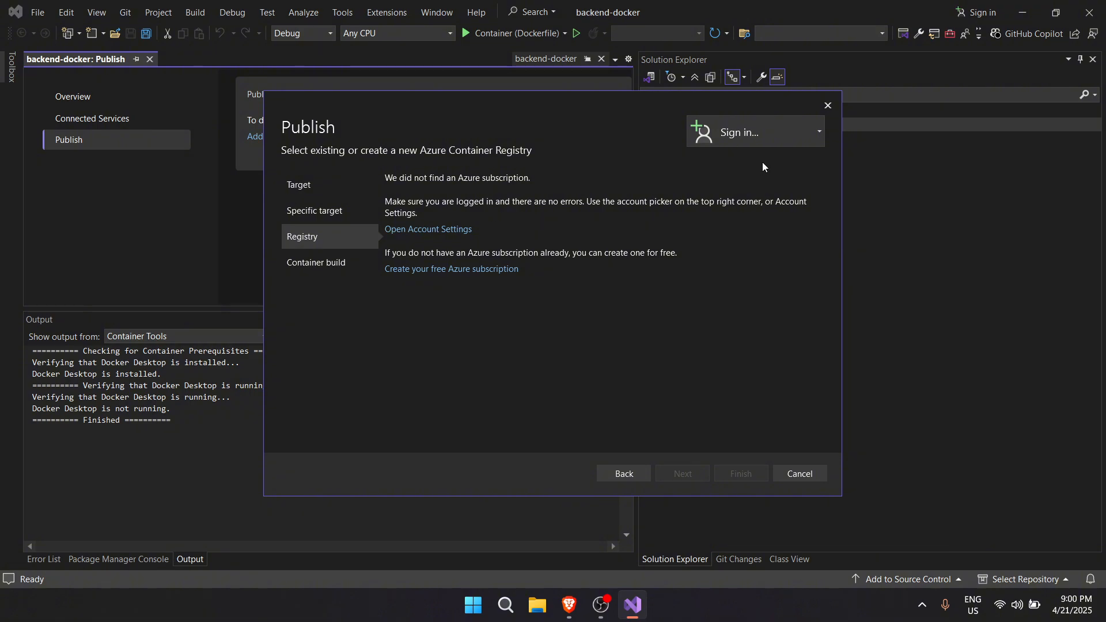
Step: Sign in to the publish wizard with the college work or school account that holds the Azure for Students subscription
left_click(743, 134)
left_click(768, 178)
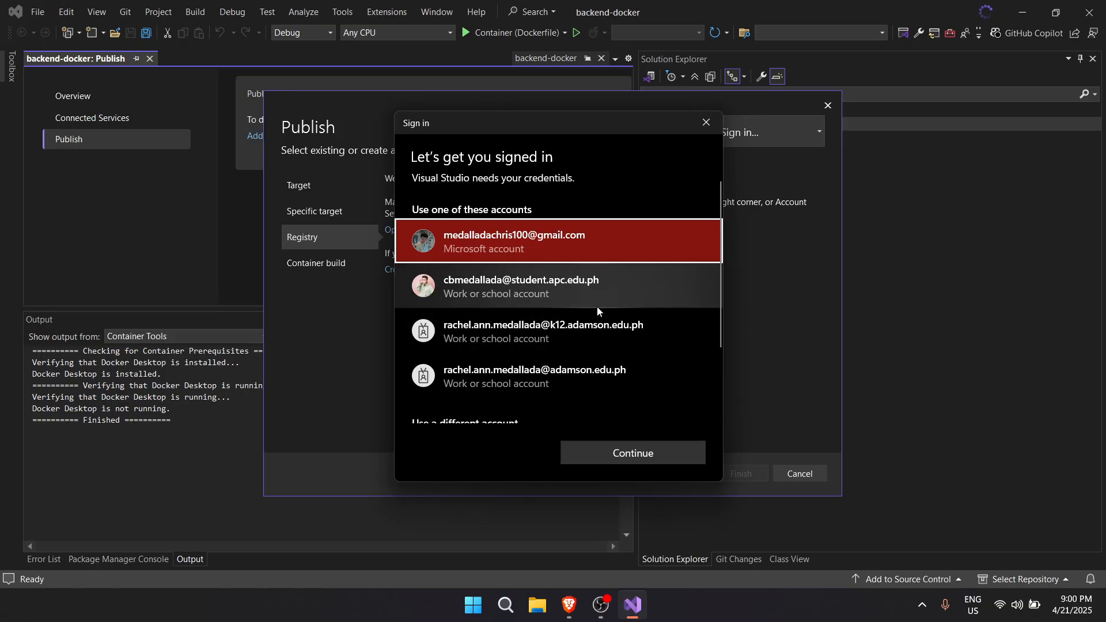
left_click(590, 296)
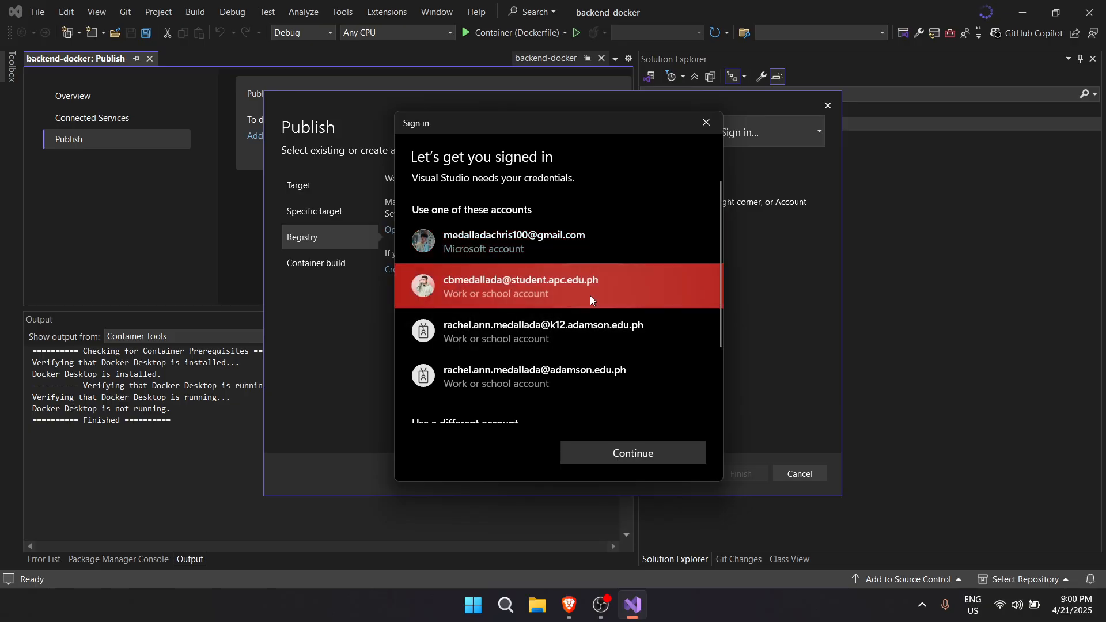
left_click(627, 452)
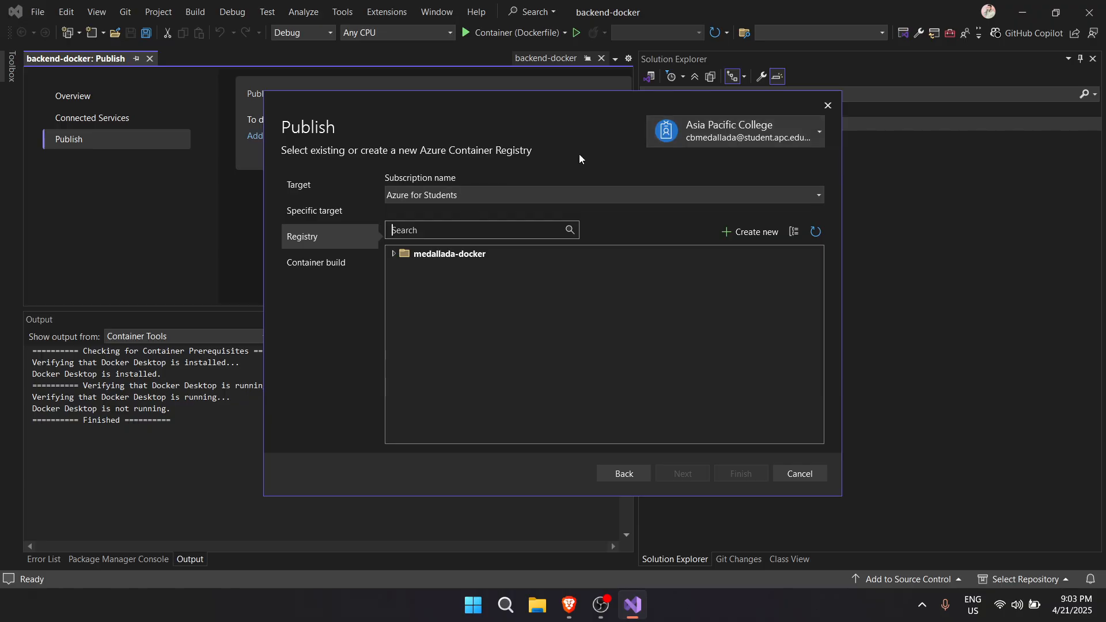
left_click(727, 139)
left_click(737, 129)
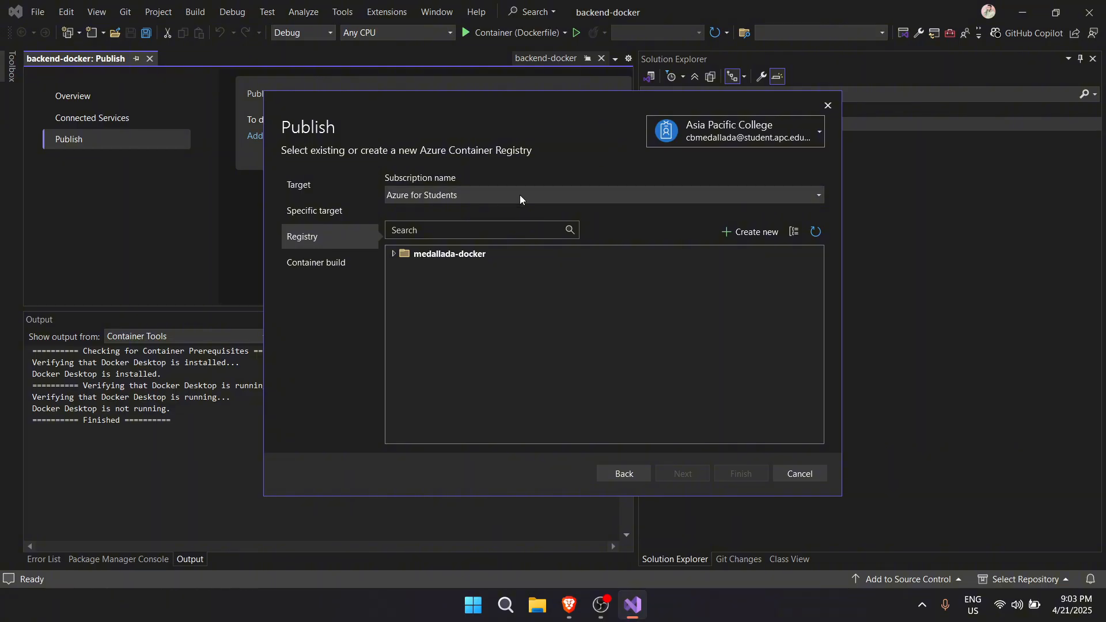
Step: Select the Docker registry inside its resource group under the Azure for Students subscription and continue to the container build options
left_click(780, 196)
left_click(779, 195)
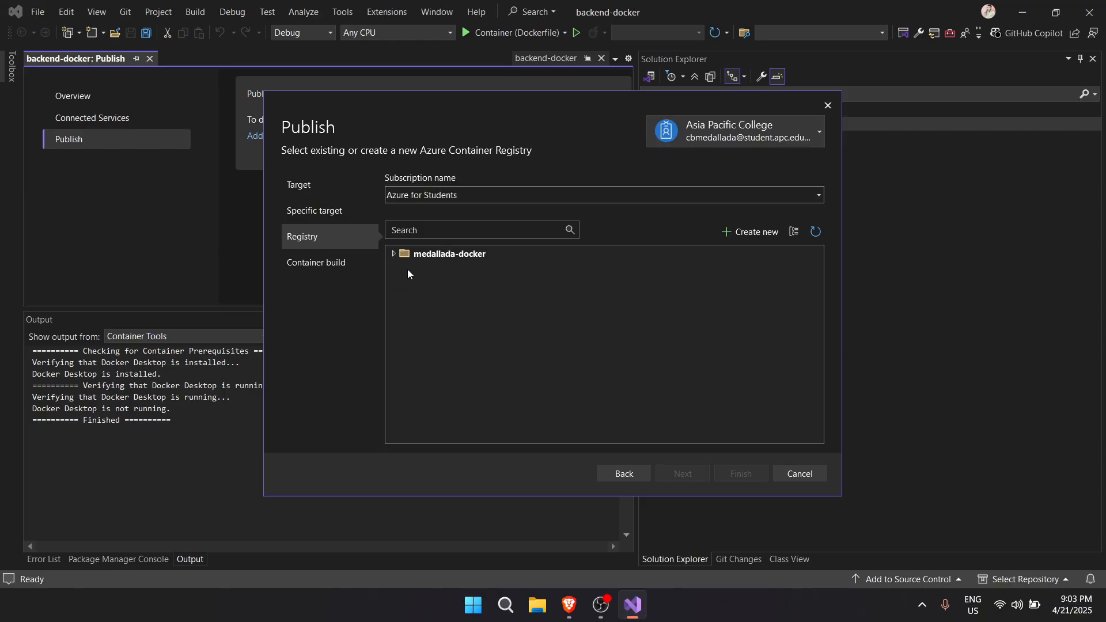
left_click(390, 254)
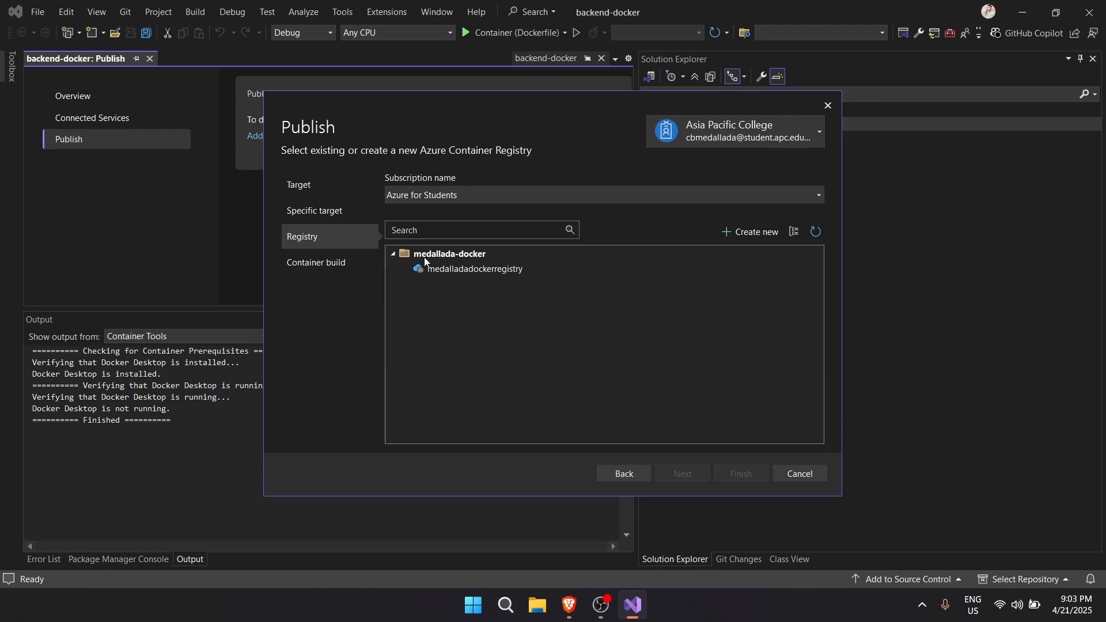
left_click(441, 257)
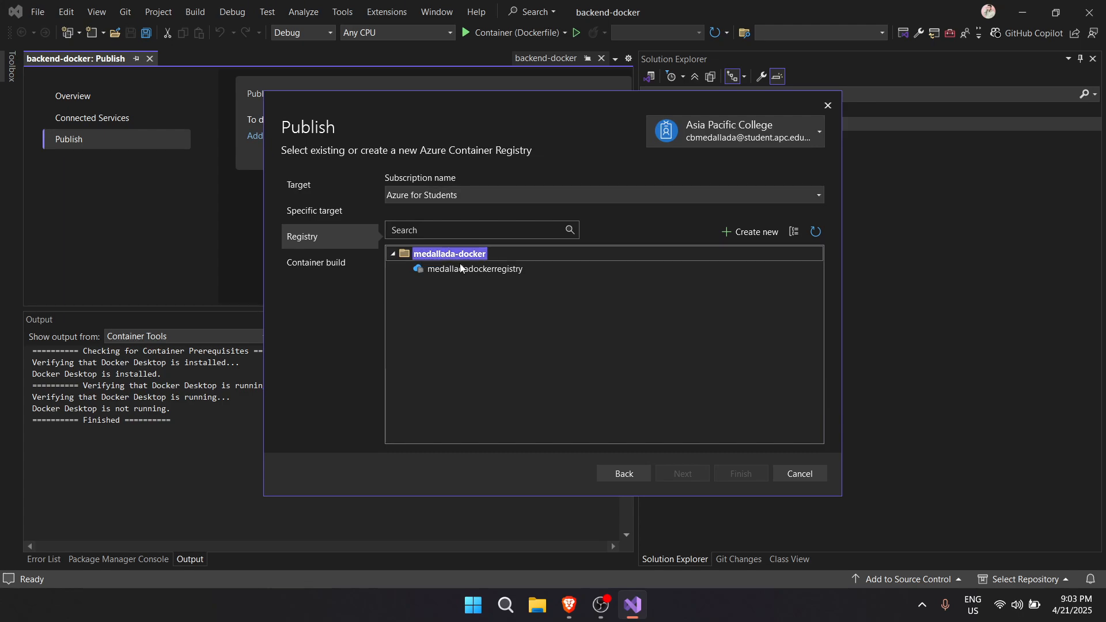
left_click(515, 272)
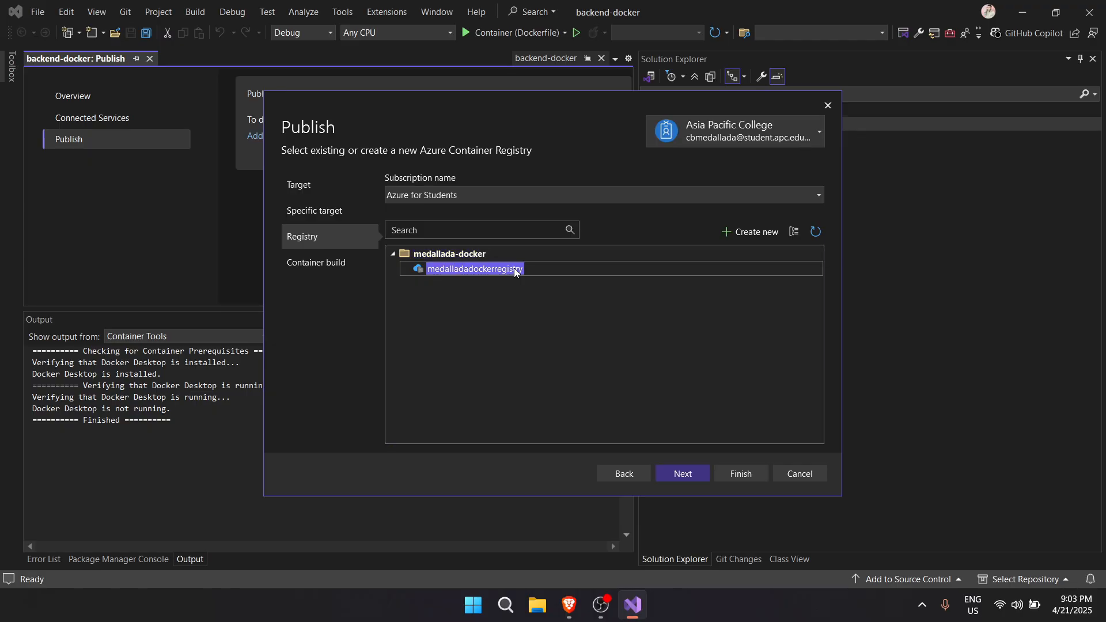
left_click(693, 472)
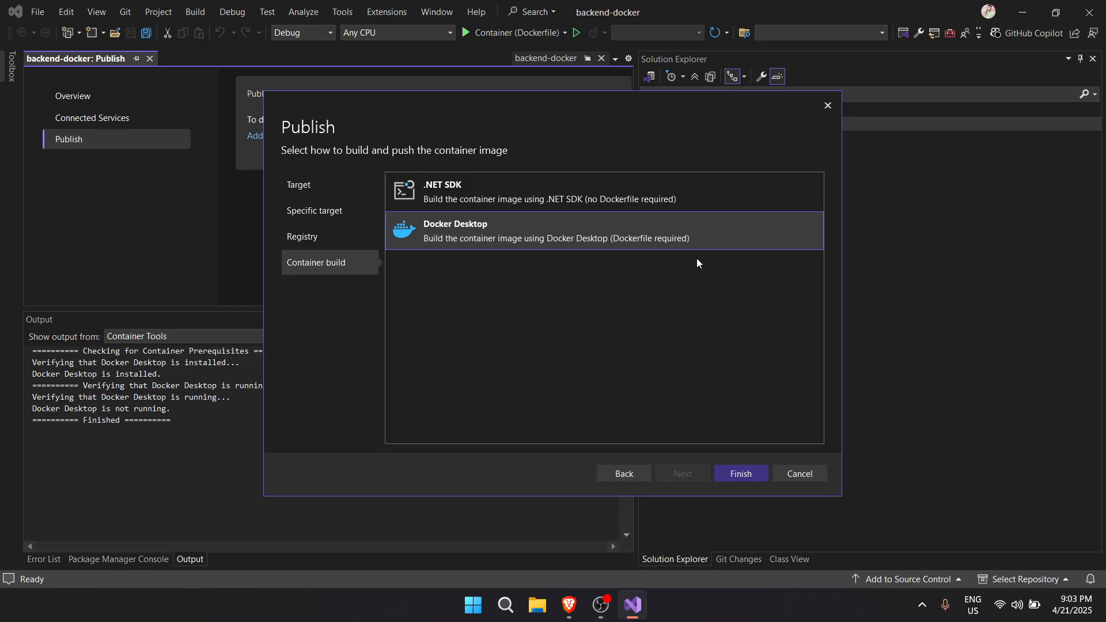
Step: Keep Docker Desktop as the container build method and finish creating the publish profile
left_click(730, 472)
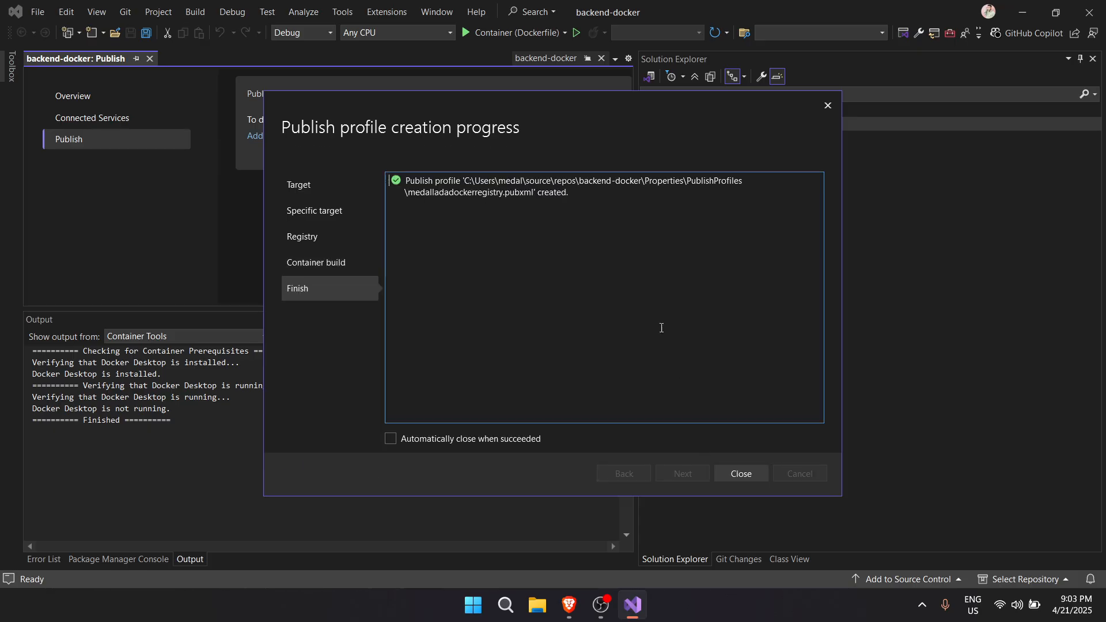
left_click_drag(604, 210, 408, 181)
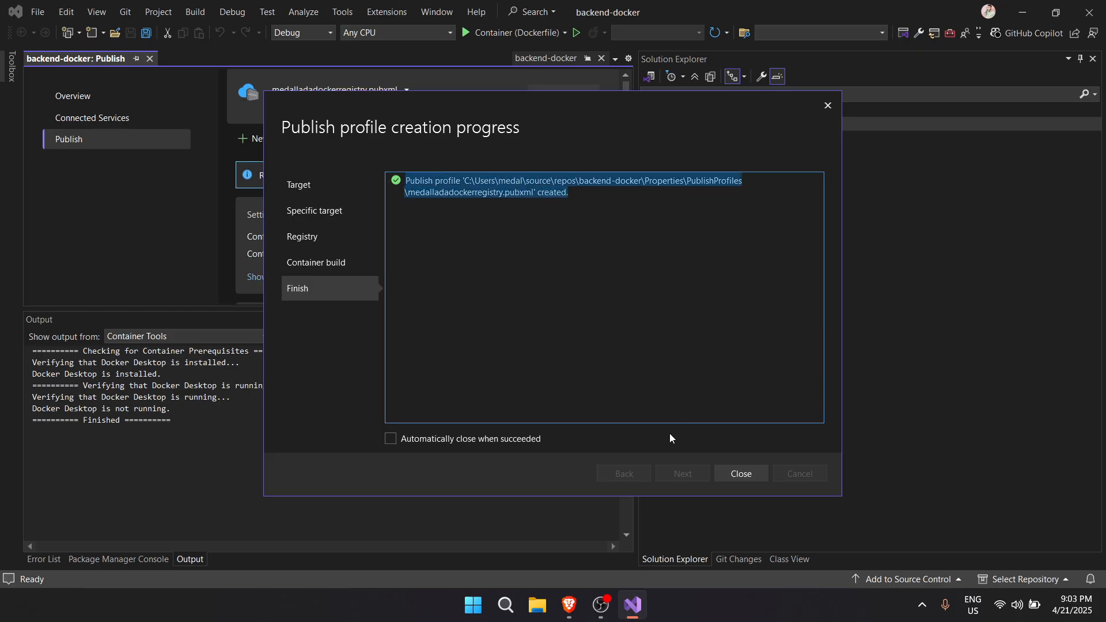
left_click(739, 474)
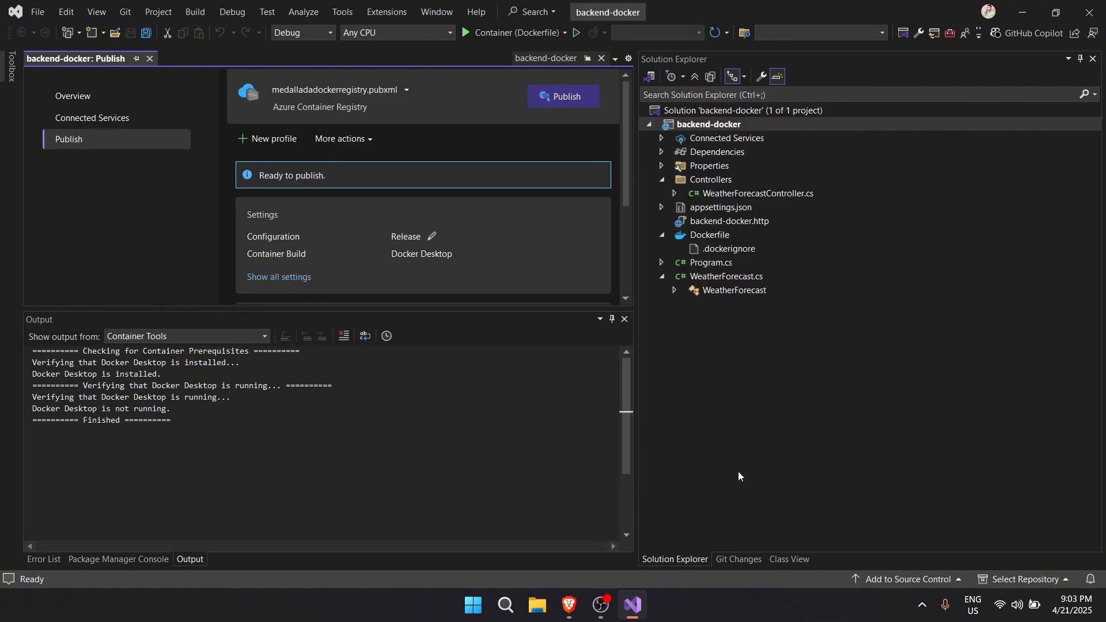
Step: Switch to the Azure portal in the browser and open the newly deployed container registry resource
left_click_drag(636, 241, 724, 233)
key("alt+Tab")
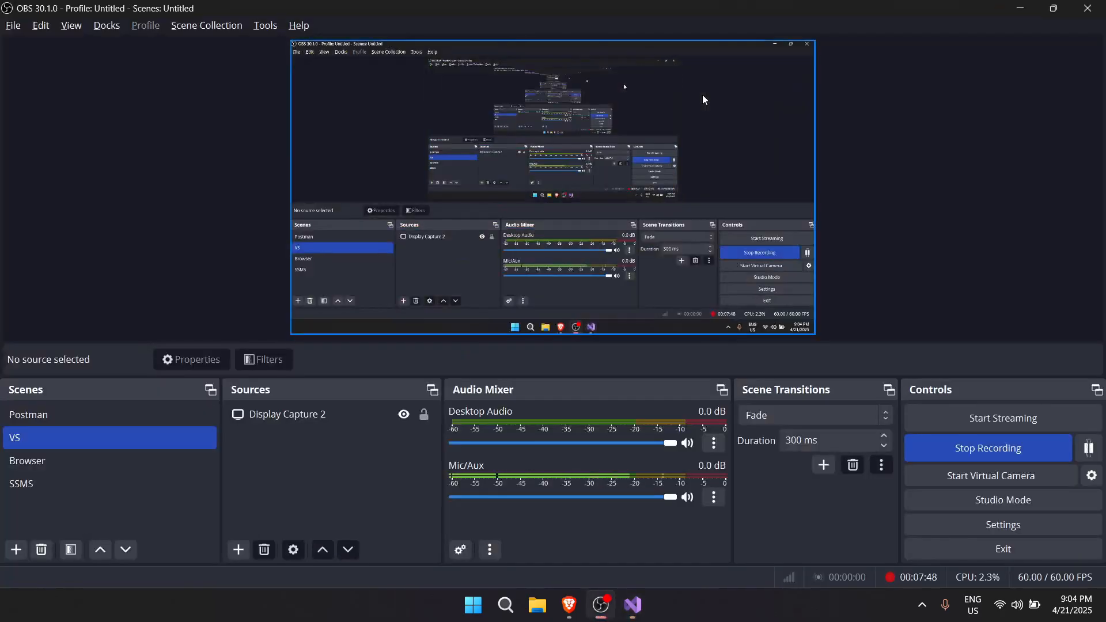
key("alt+Tab")
key("alt+Tab")
key("alt+Tab")
key("Tab")
key("alt+Tab")
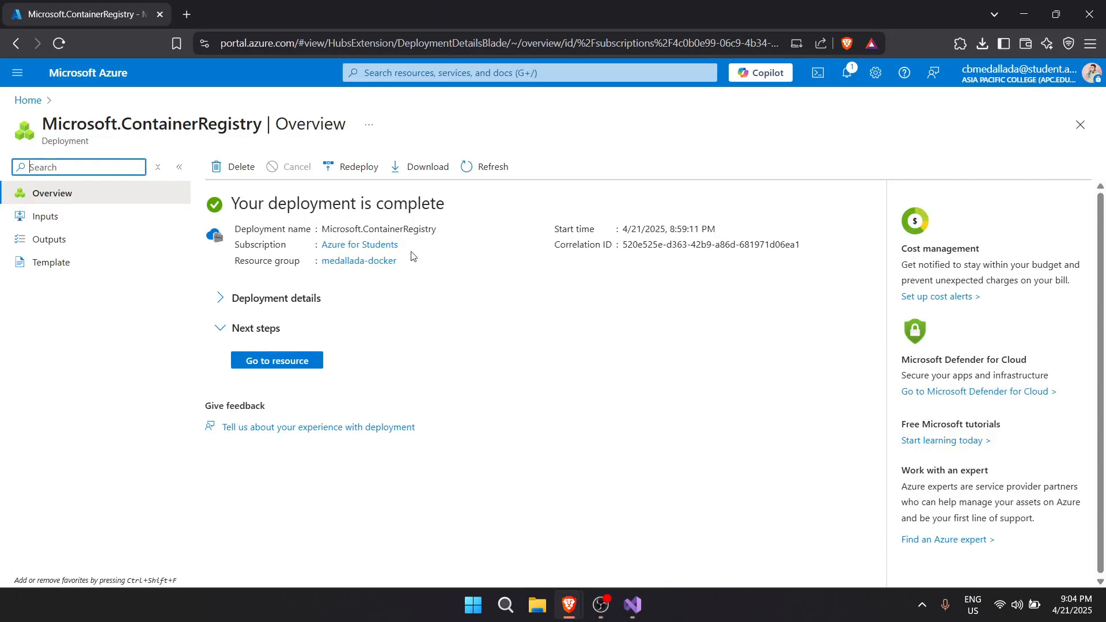
left_click(293, 361)
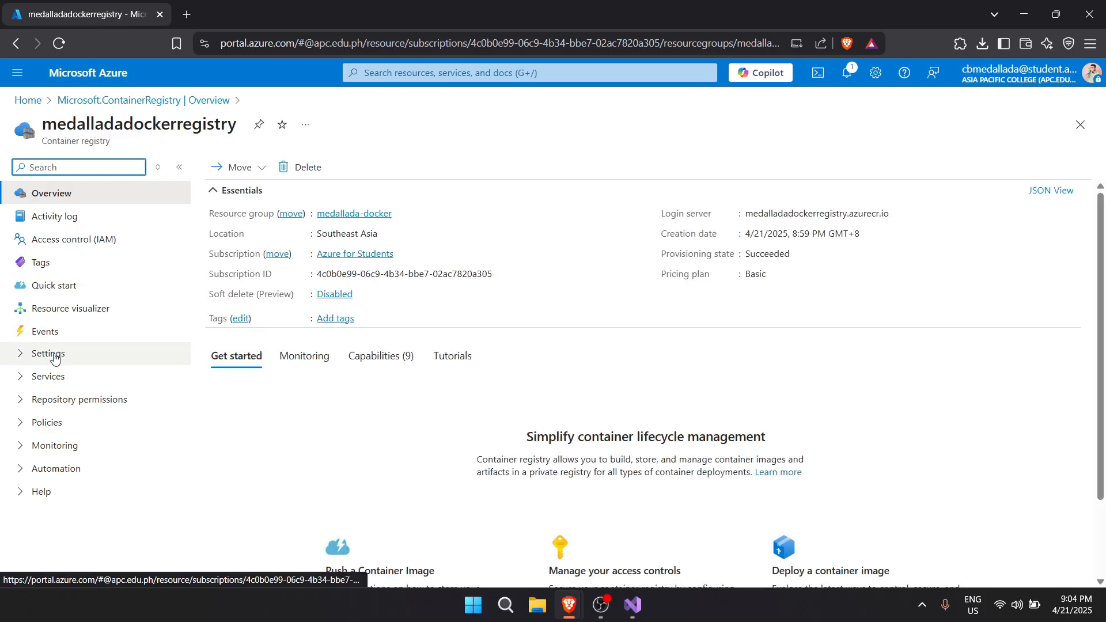
Step: Enable the admin user in the container registry's access key settings and dismiss the notification
left_click(54, 356)
left_click(93, 378)
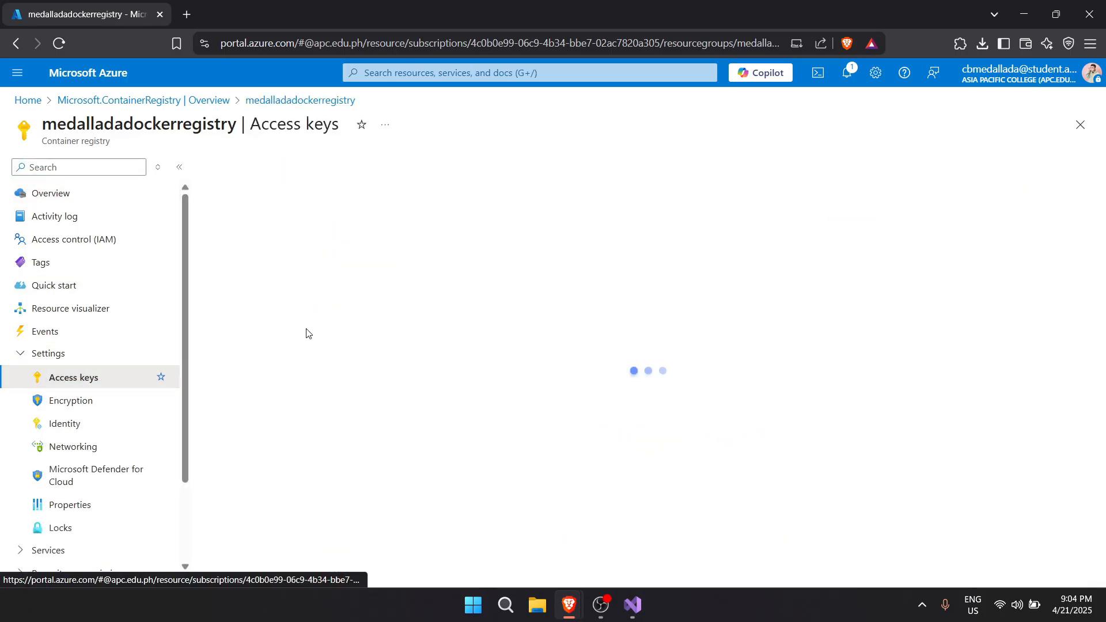
left_click(392, 224)
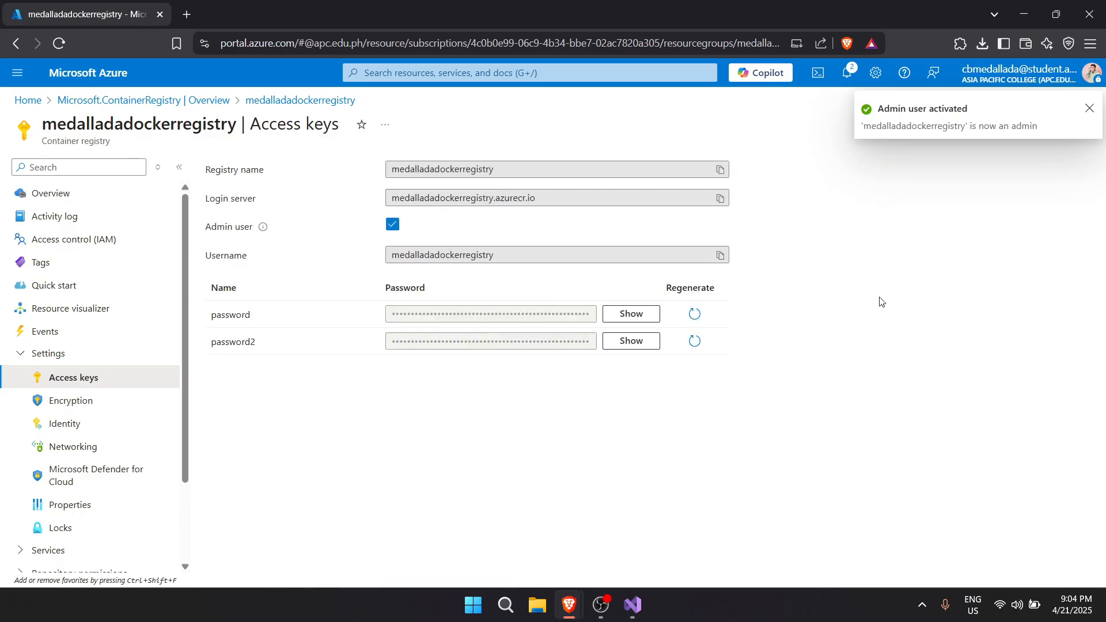
left_click(1089, 109)
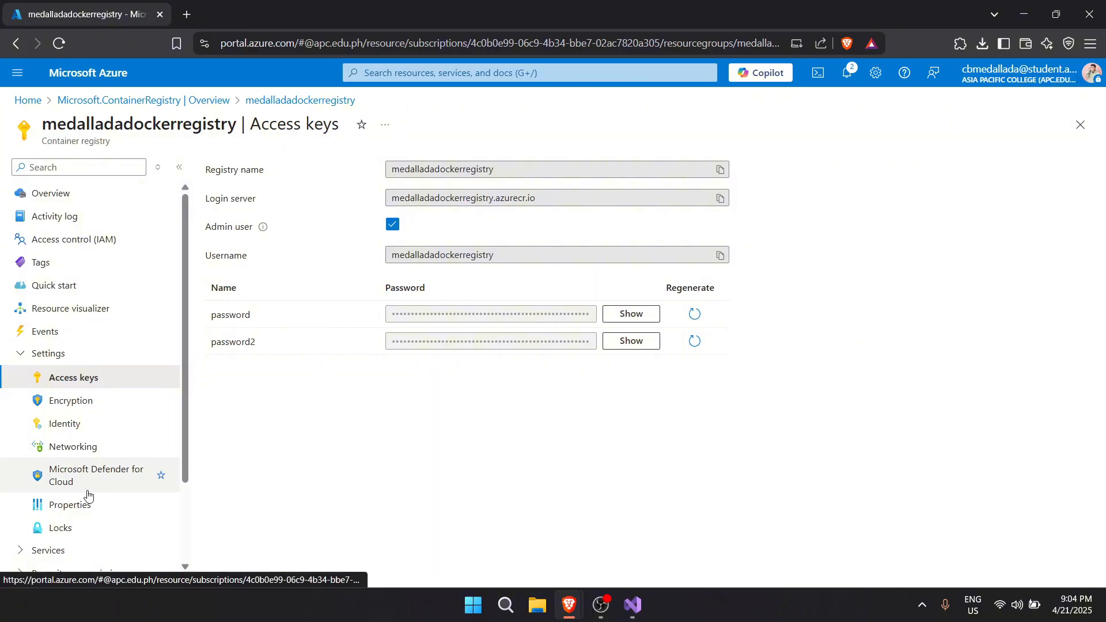
Step: Open the container registry's repositories list to check for published images
scroll(92, 494, "down", 3)
left_click(24, 447)
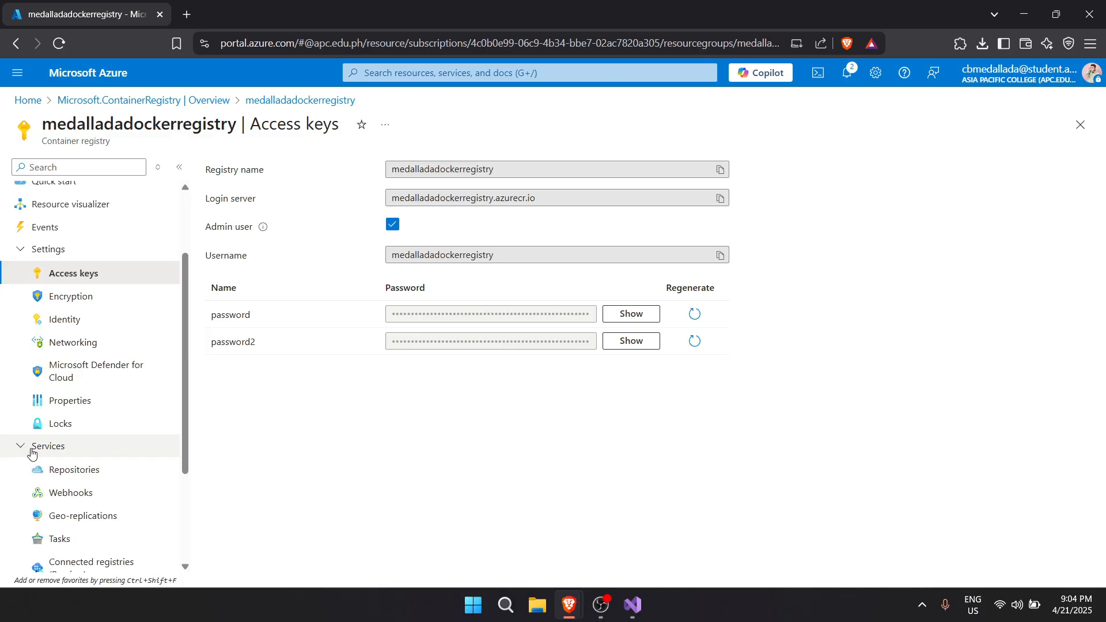
left_click(73, 475)
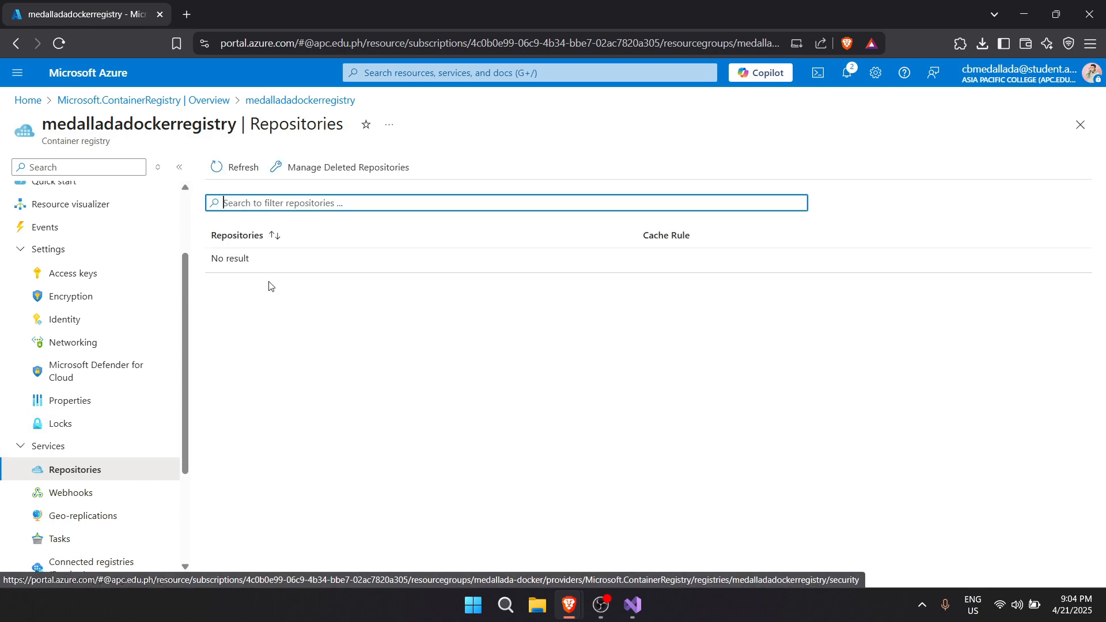
Step: Switch back to Visual Studio and try to publish backend-docker to the Azure container registry
key("alt+Tab")
key("alt+Tab")
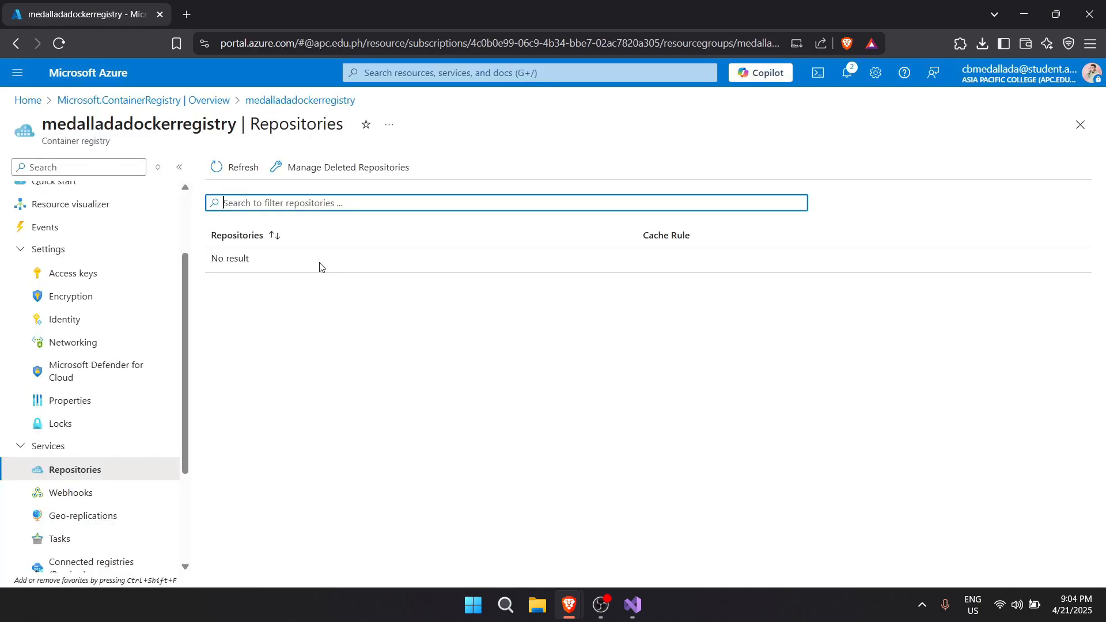
key("alt+Tab")
key("Tab")
key("alt+Tab")
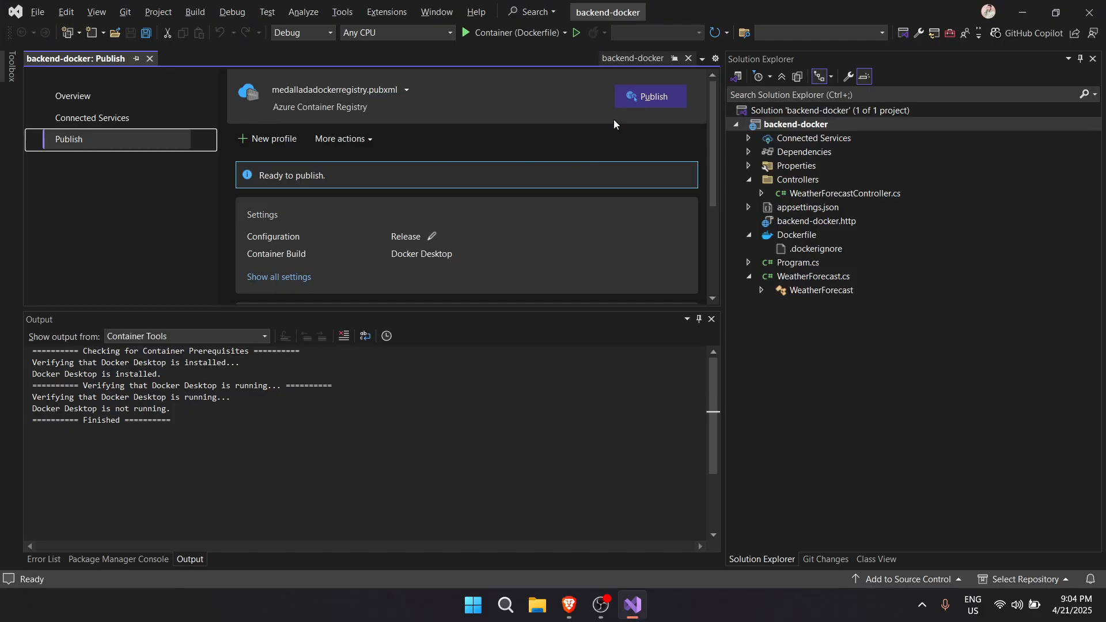
left_click(634, 101)
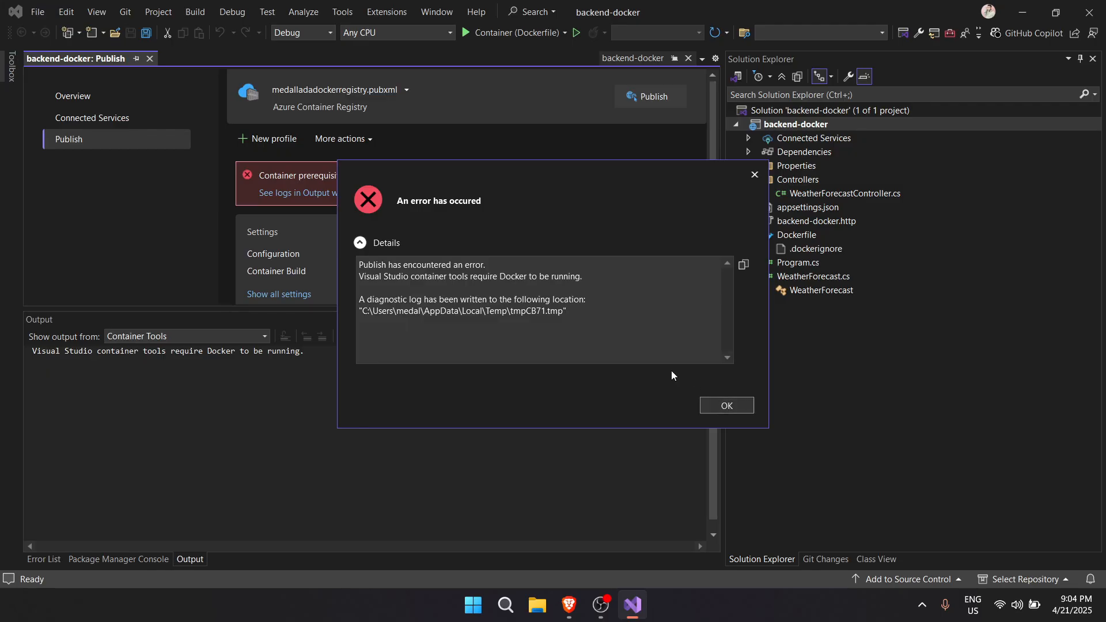
left_click(726, 406)
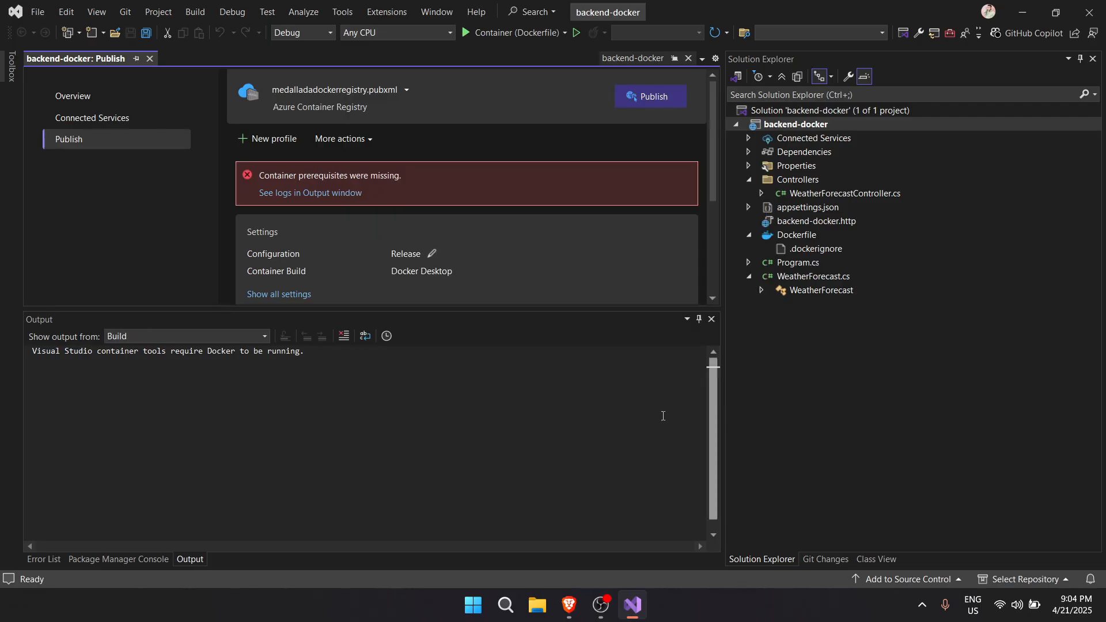
Step: Find and start Docker Desktop so that its engine runs
left_click(461, 608)
type("docker")
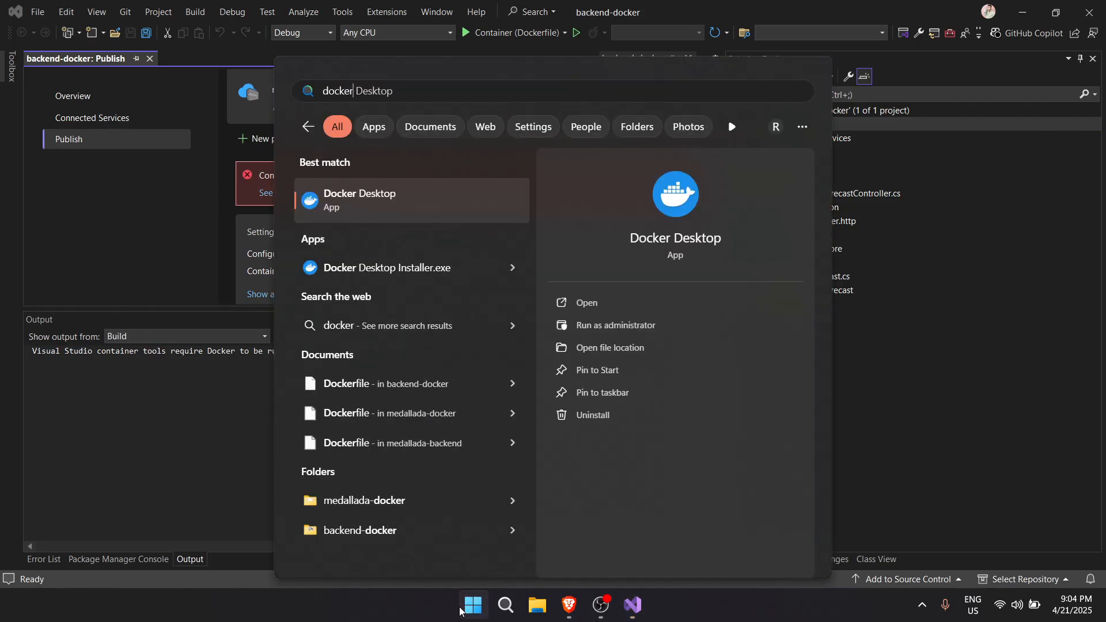
key("Return")
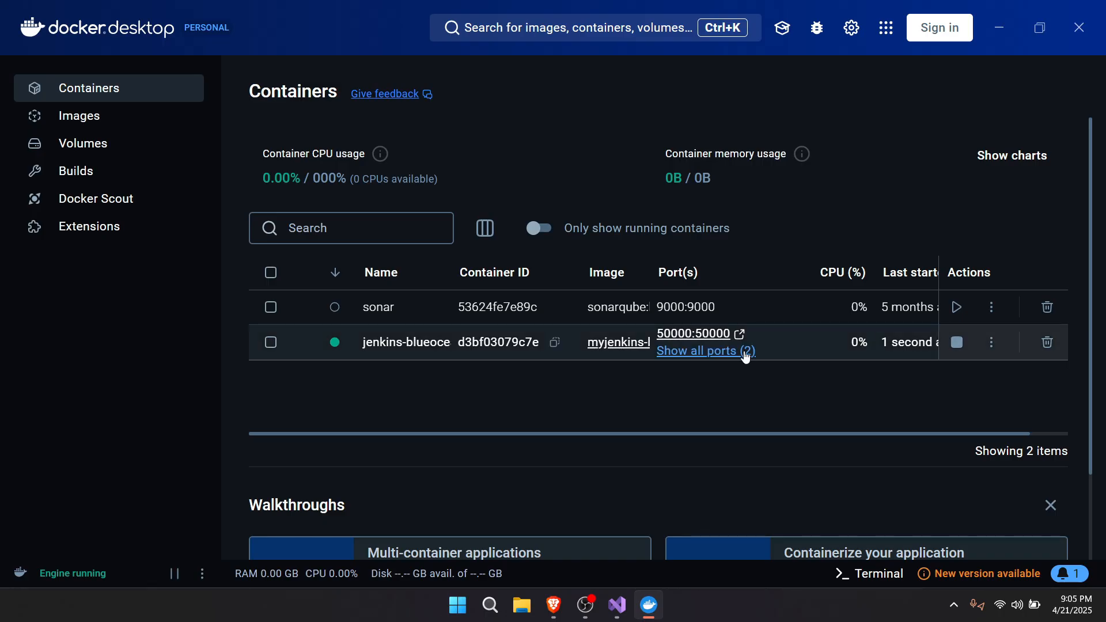
Step: Return to Visual Studio, publish backend-docker to the Azure container registry again and check the output log
key("alt+Tab")
key("alt+Tab")
key("alt+Tab")
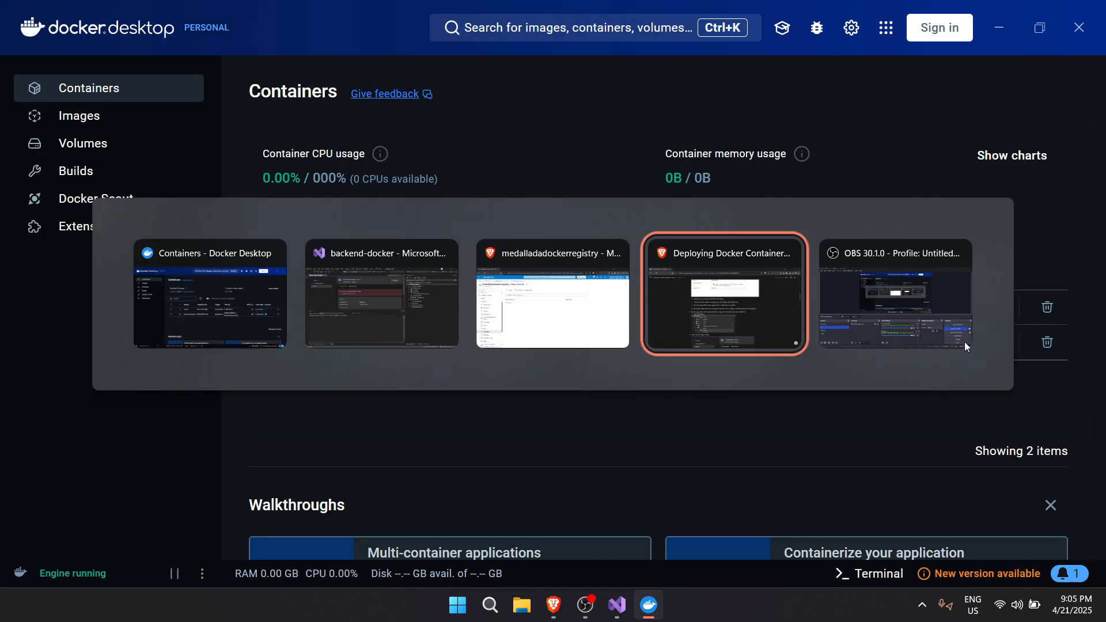
left_click(411, 288)
left_click(631, 97)
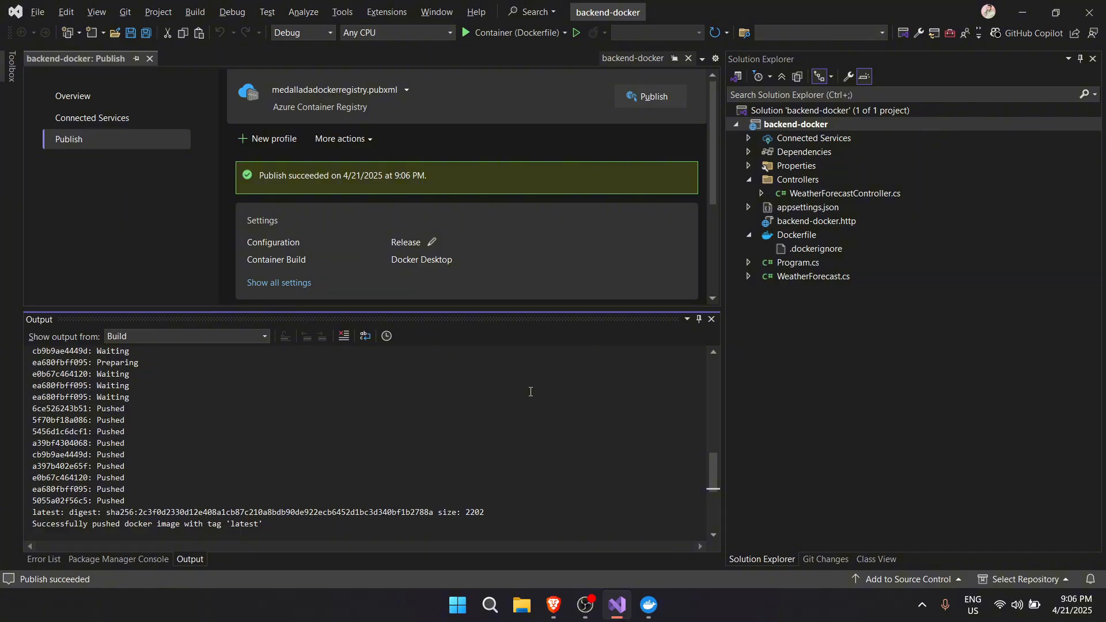
left_click_drag(272, 529, 30, 517)
Step: Switch to the Azure portal, reload the registry's repositories and examine the latest tag of the backenddocker repository
key("alt+Tab+Tab")
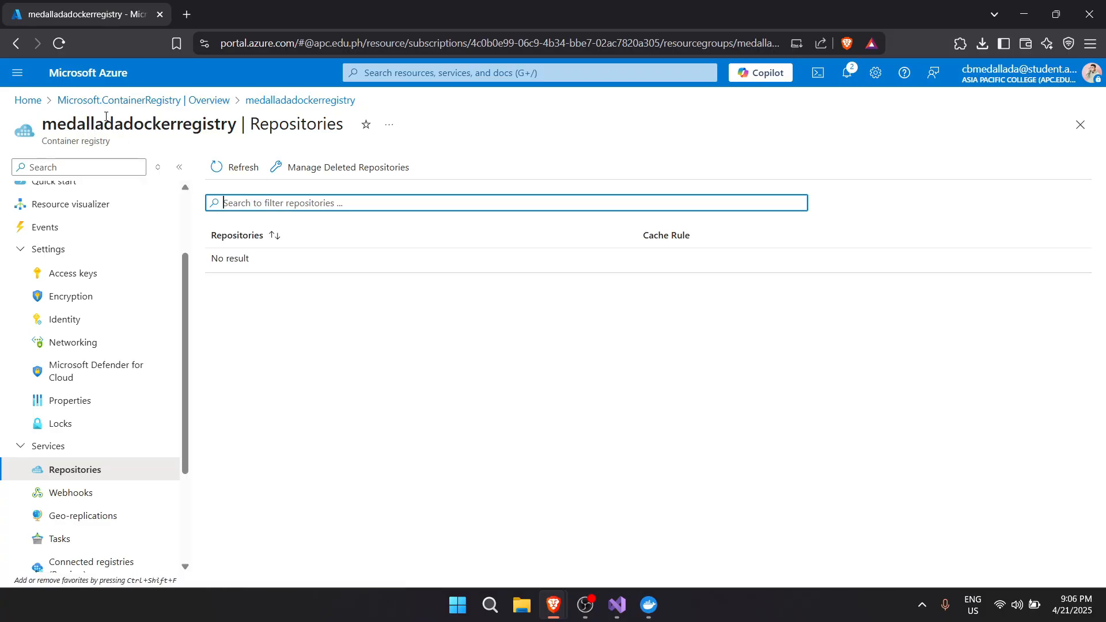
left_click(59, 44)
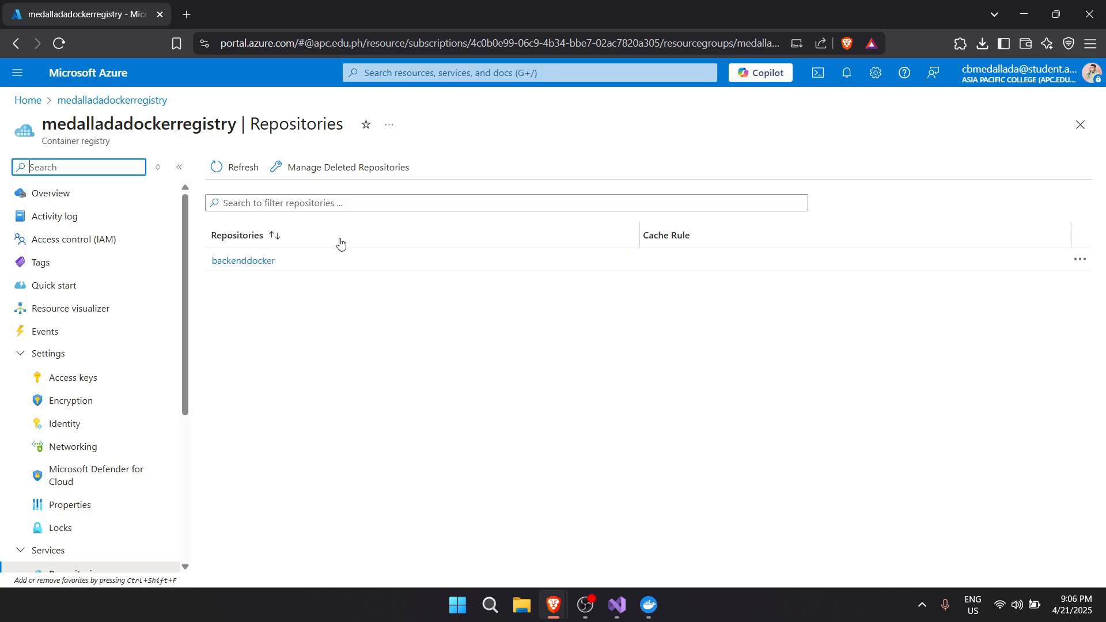
left_click(260, 262)
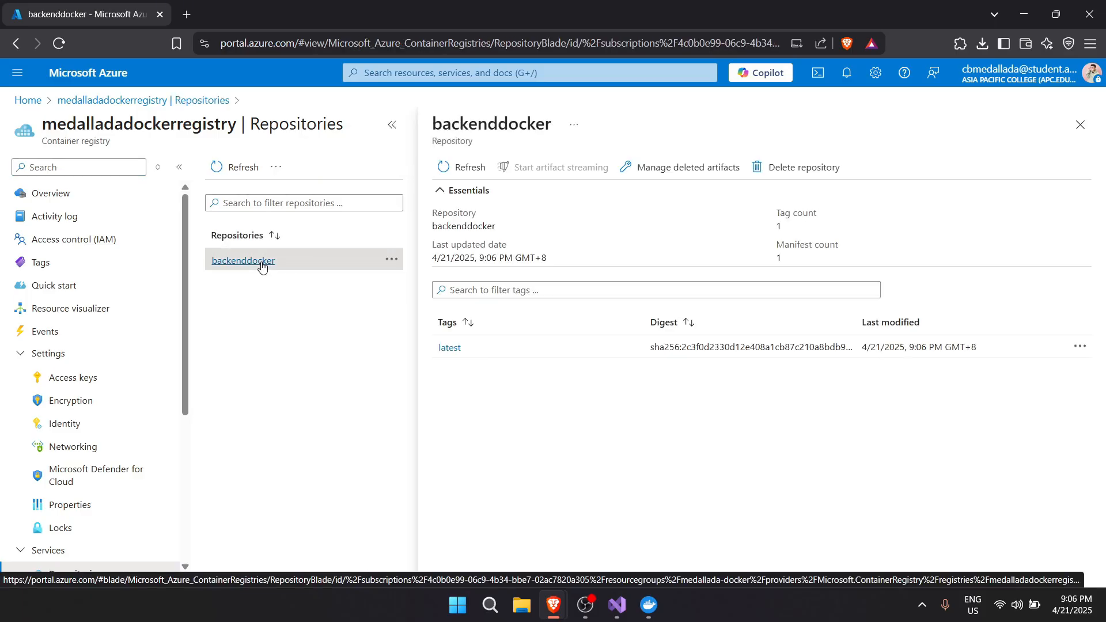
left_click(491, 346)
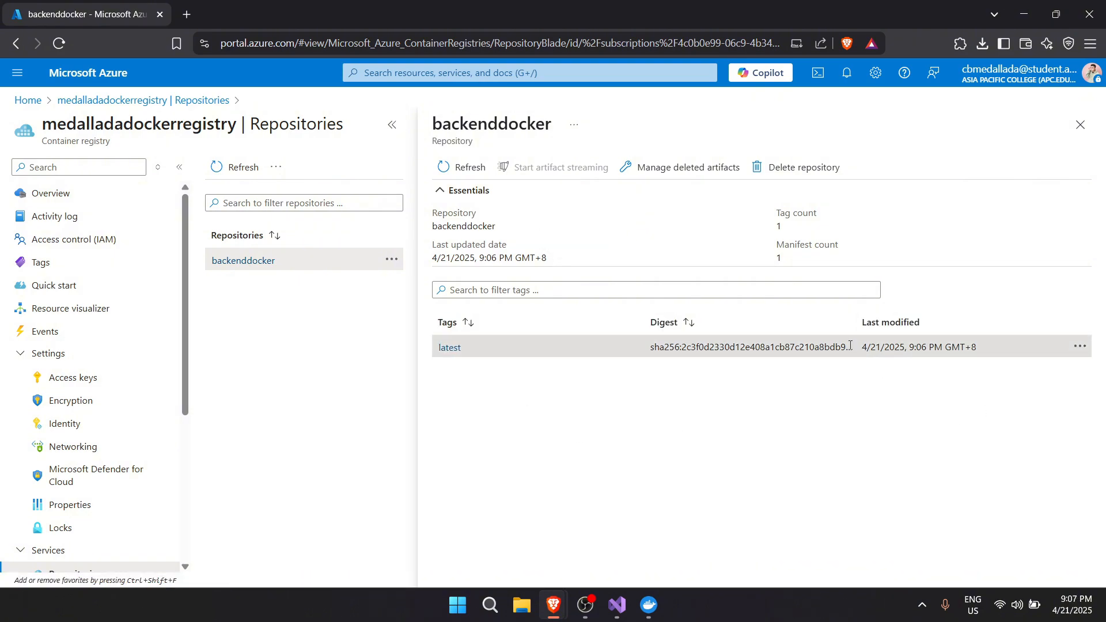
left_click_drag(862, 351, 905, 349)
left_click(945, 432)
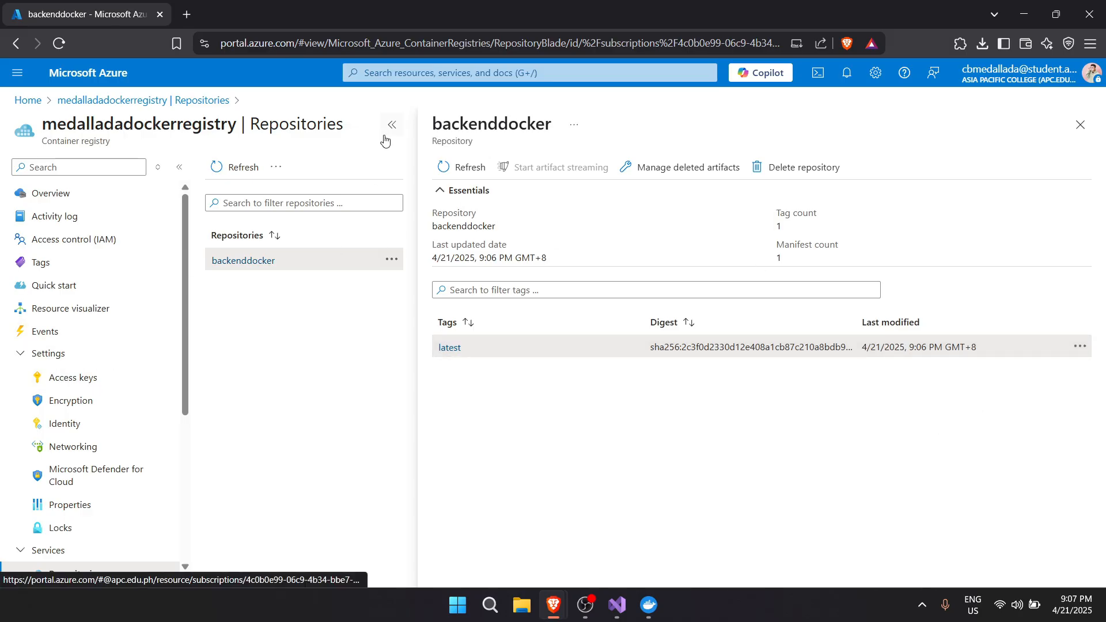
Step: Return to the Azure portal home page, search for "container" and open the Container Apps service
left_click(404, 74)
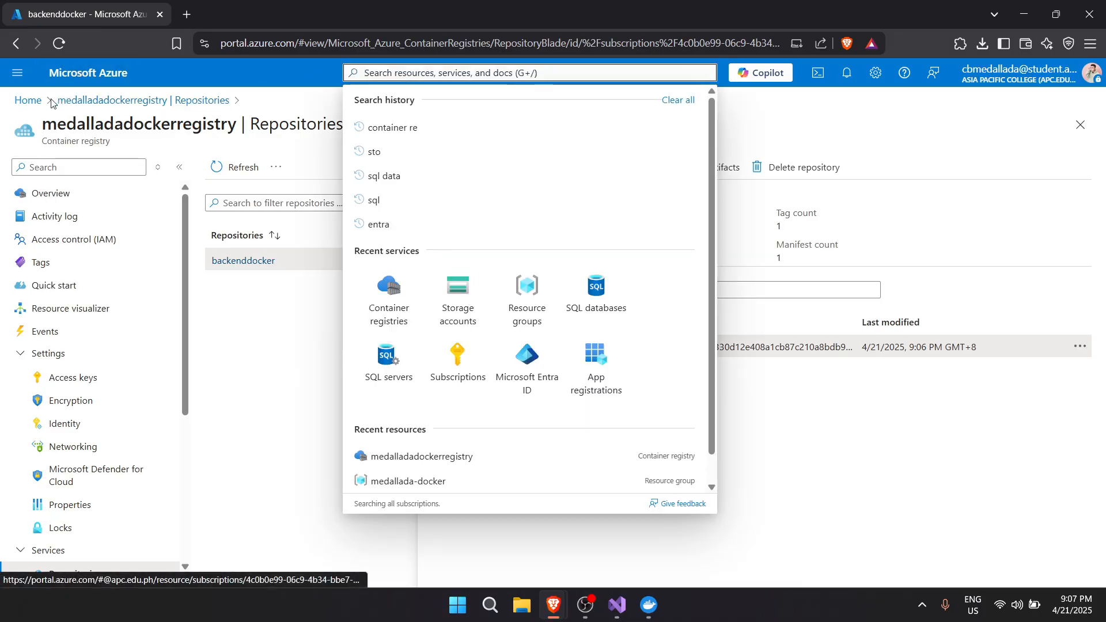
left_click(116, 73)
left_click(379, 69)
type("container")
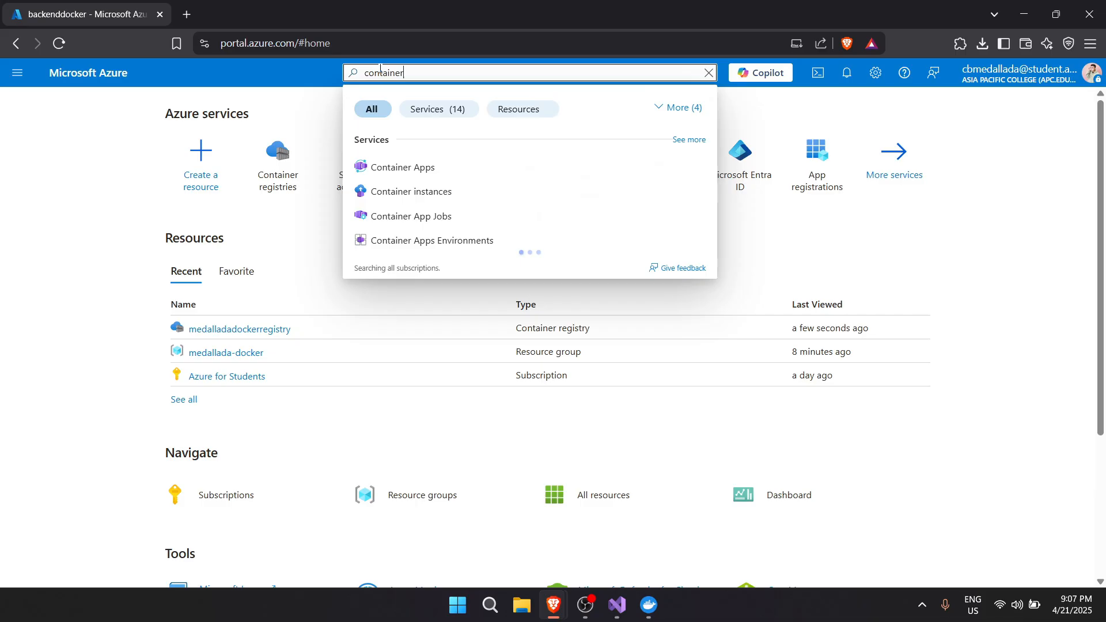
left_click(489, 173)
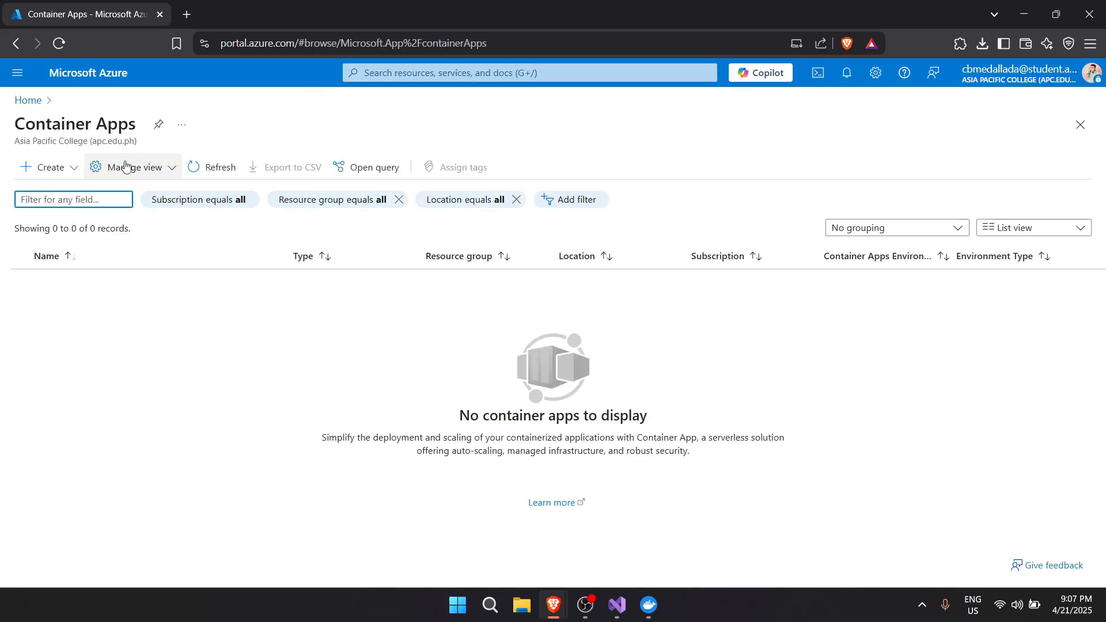
Step: Start a new container app under Azure for Students and name it with the account owner's surname followed by "-container"
left_click(72, 179)
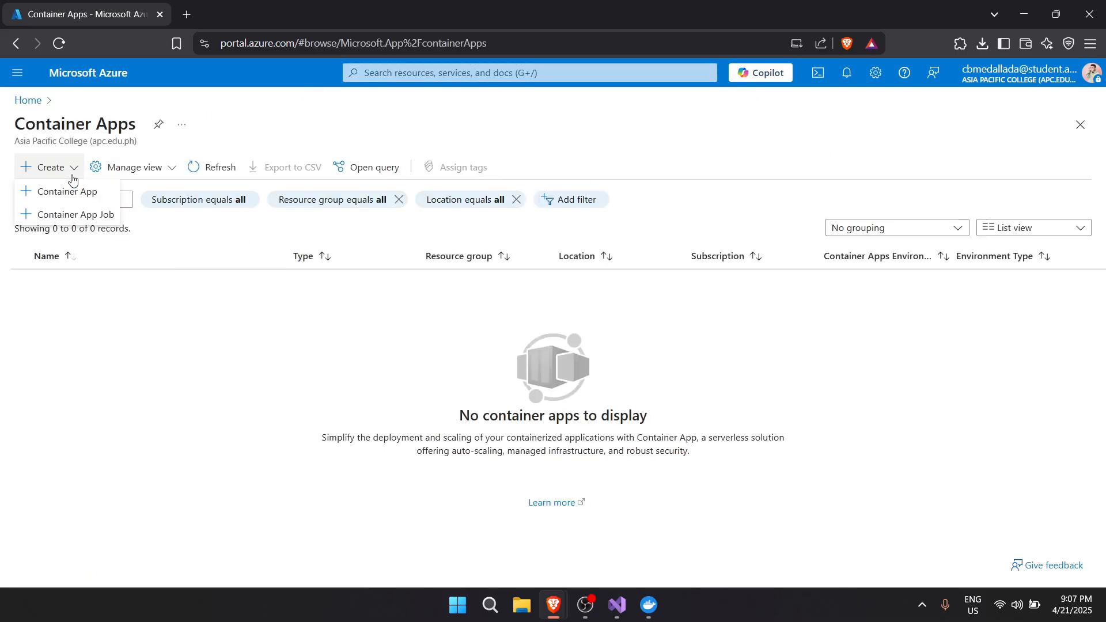
left_click(35, 193)
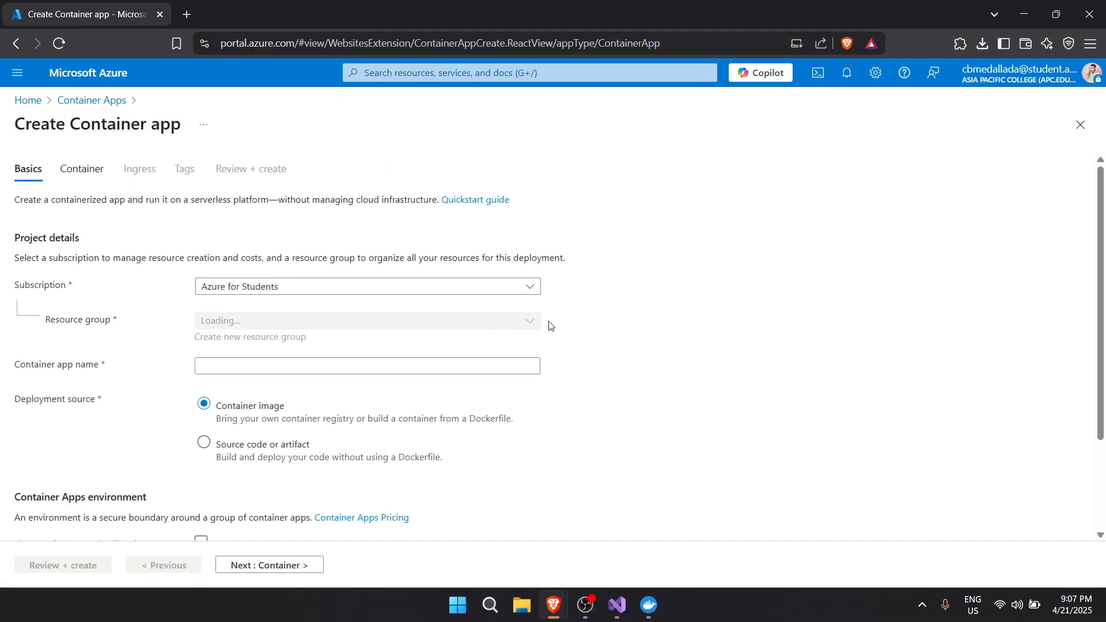
left_click(357, 292)
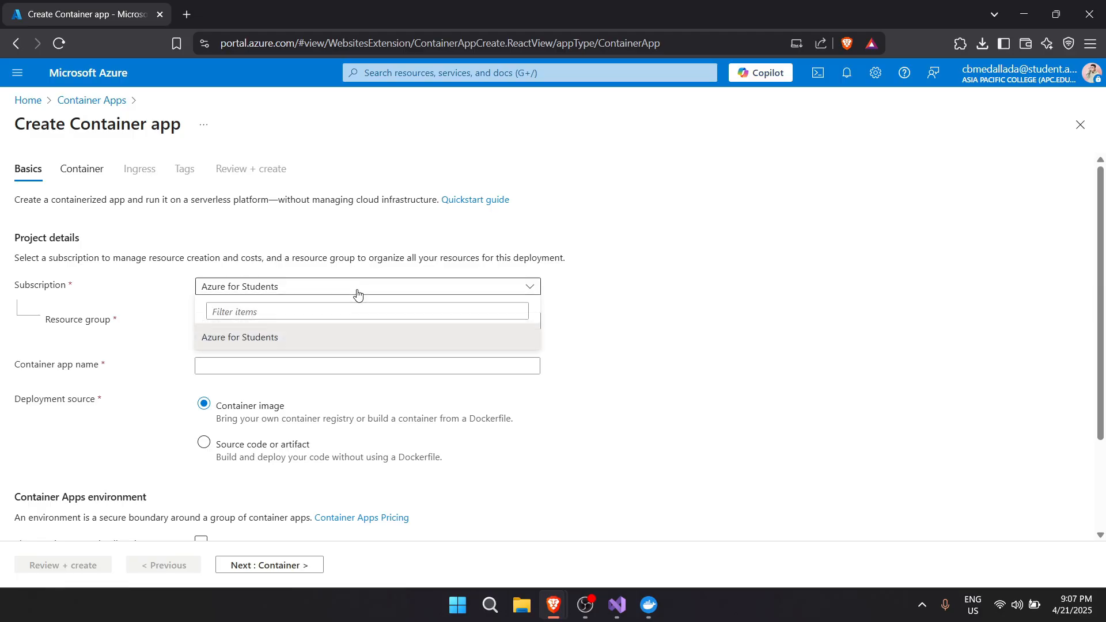
left_click(357, 293)
left_click(410, 327)
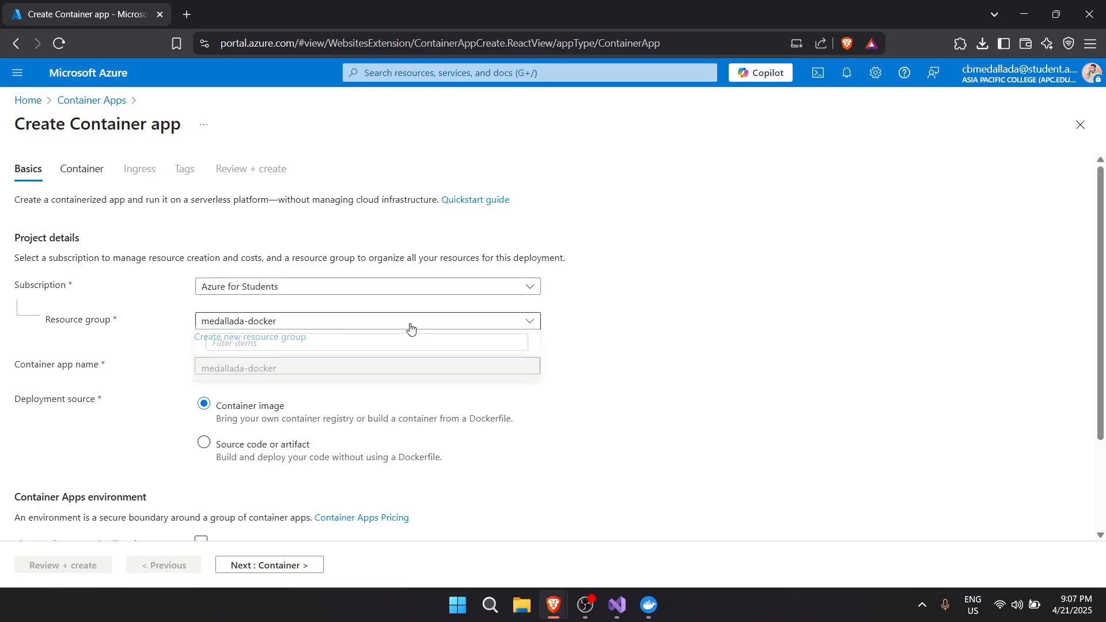
left_click(410, 327)
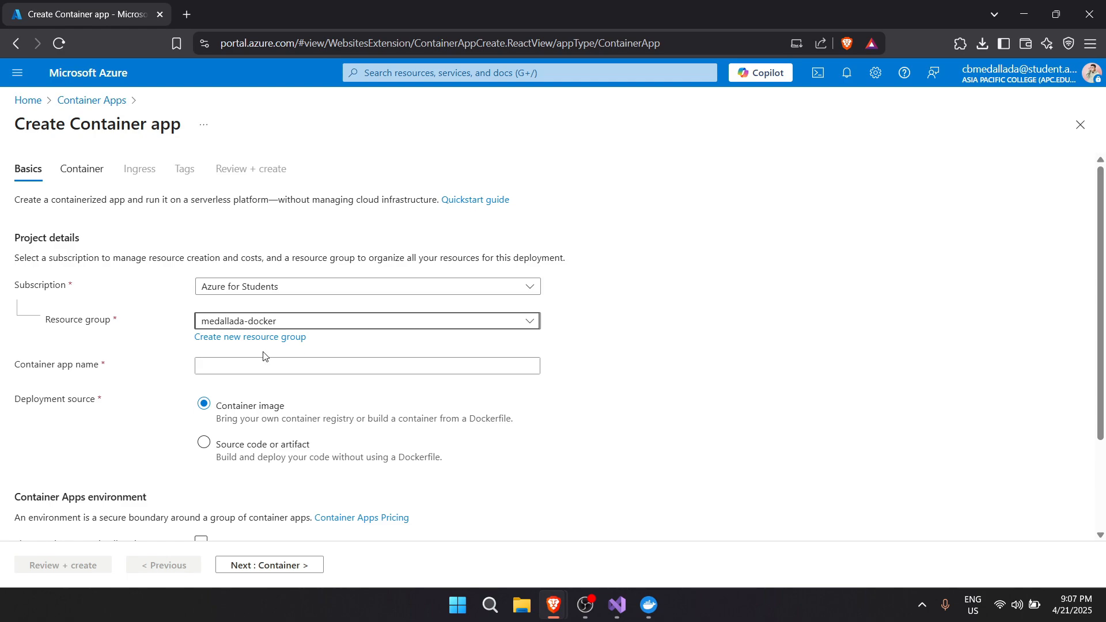
left_click(306, 368)
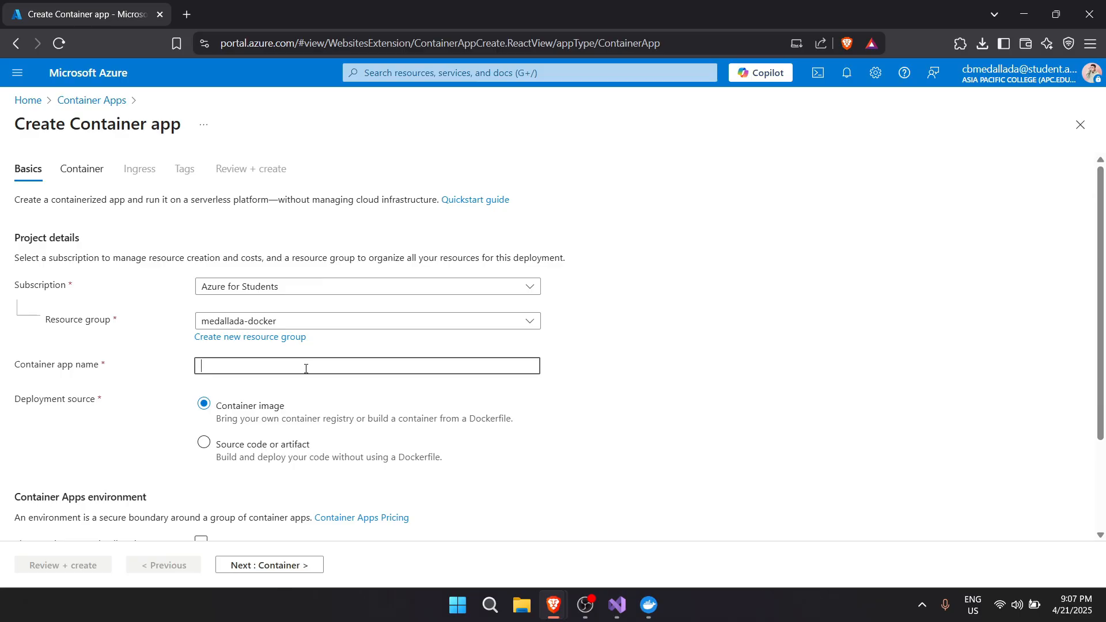
type("medallaeda-container")
Step: Set the Container Apps environment region to Southeast Asia, keep the proposed new environment and continue to the container settings
scroll(326, 442, "down", 1)
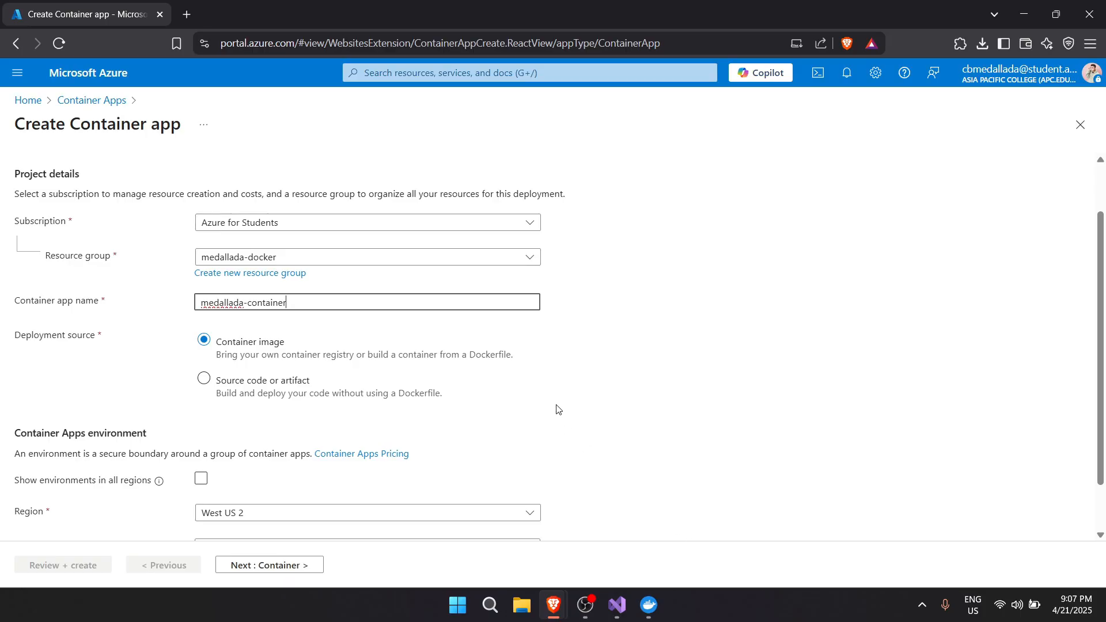
scroll(555, 407, "down", 1)
left_click(291, 453)
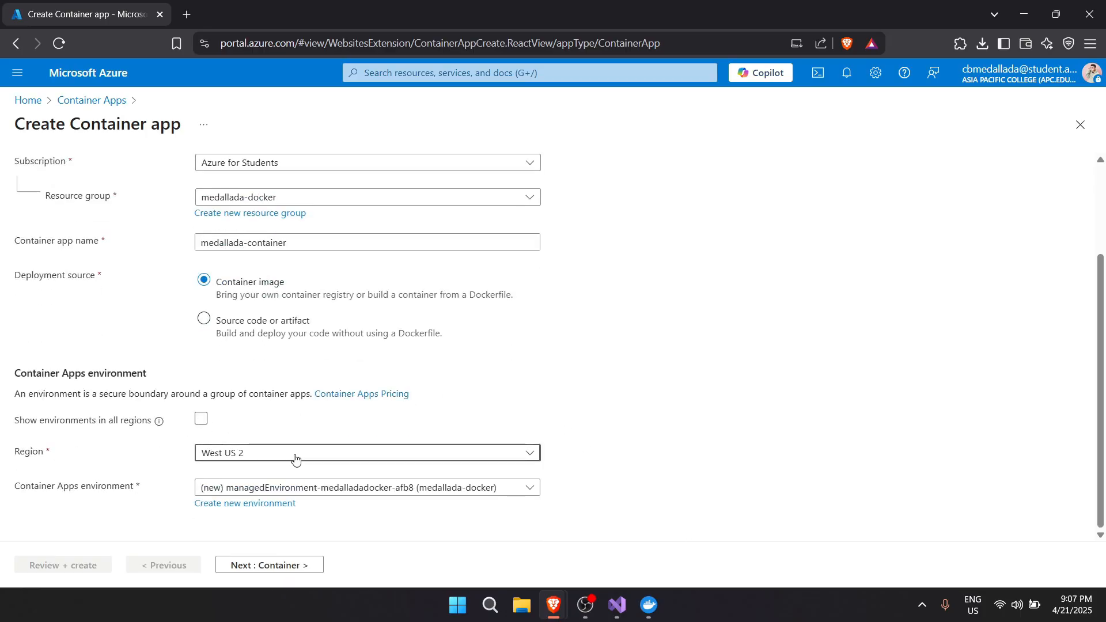
scroll(700, 438, "up", 5)
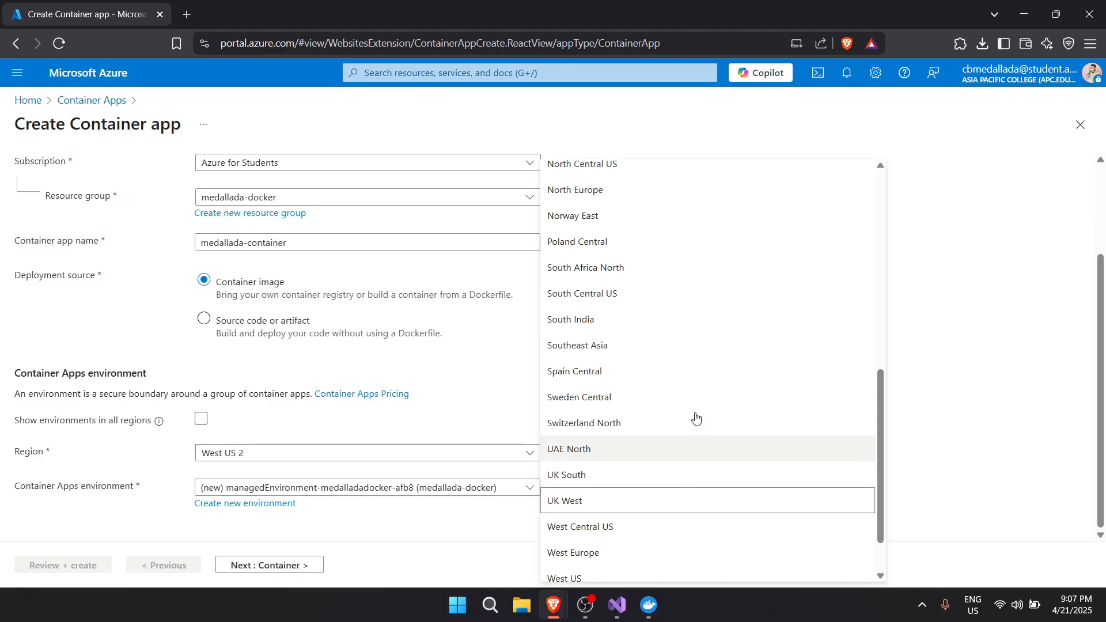
scroll(695, 417, "up", 5)
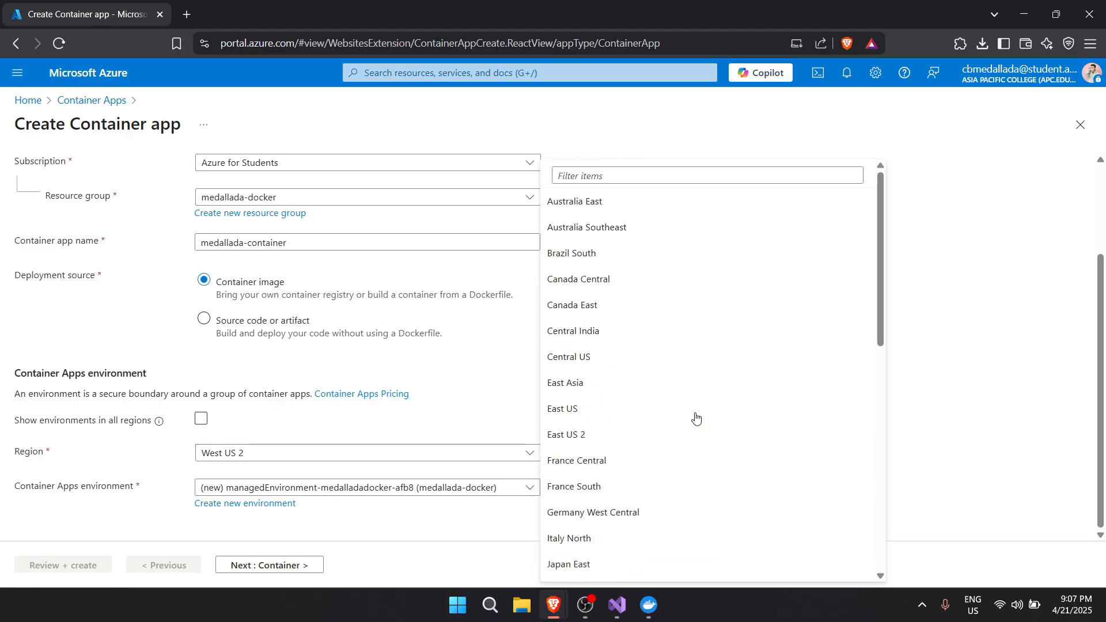
left_click(625, 171)
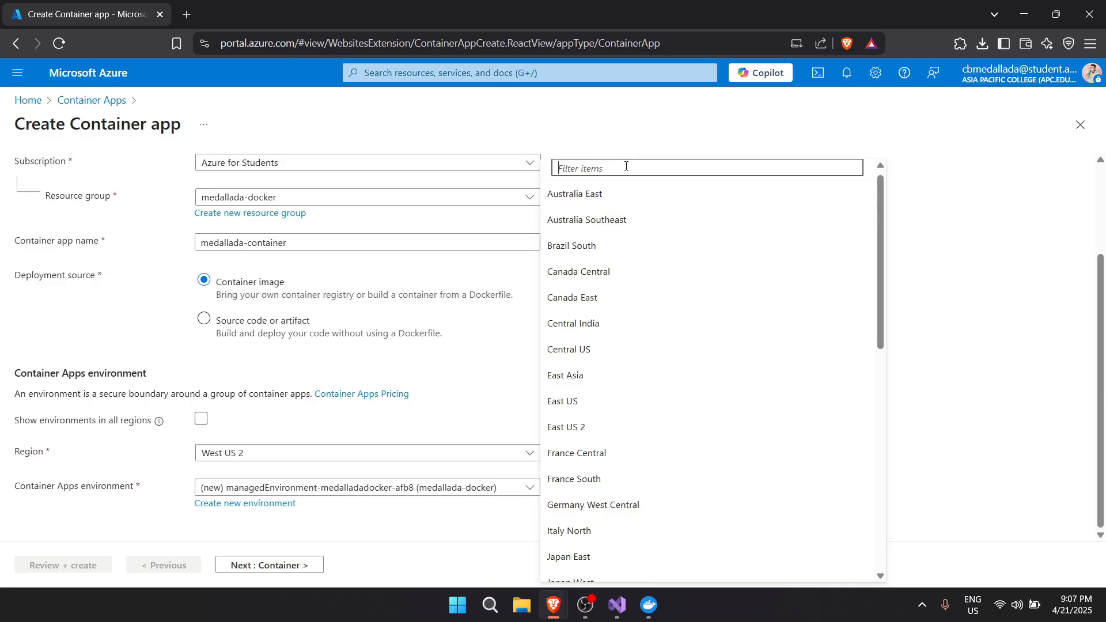
type("southeast")
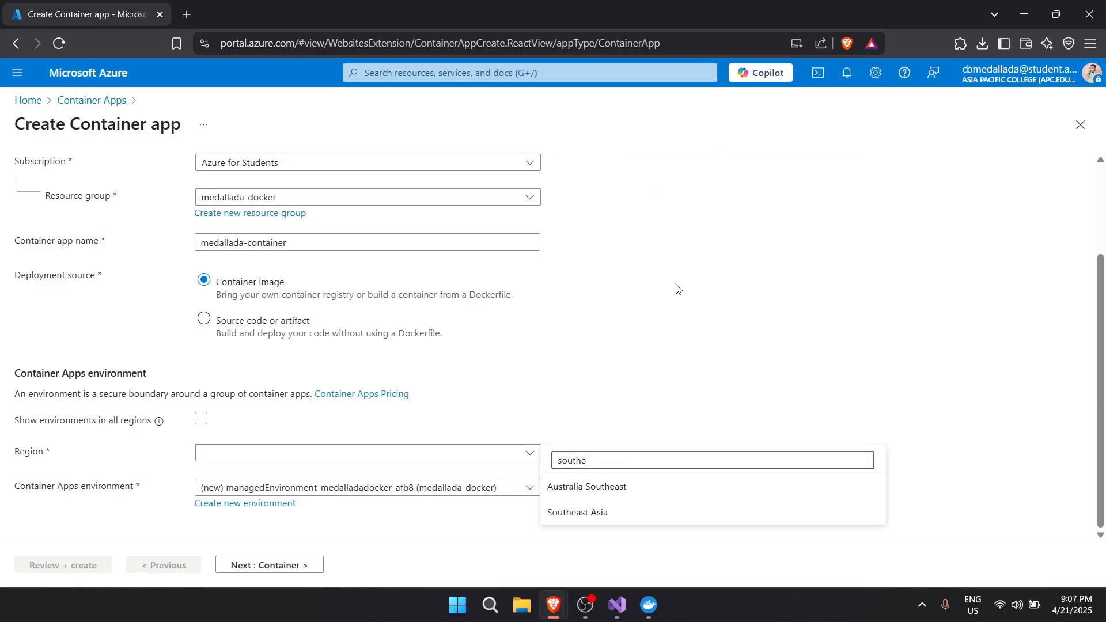
left_click(637, 512)
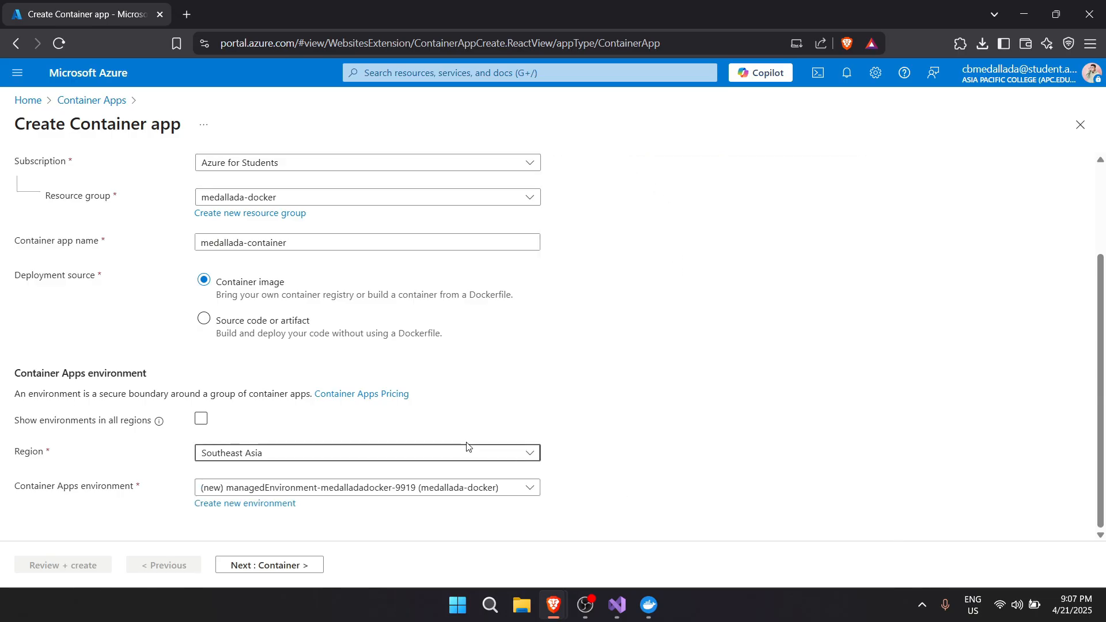
left_click(522, 487)
left_click(521, 489)
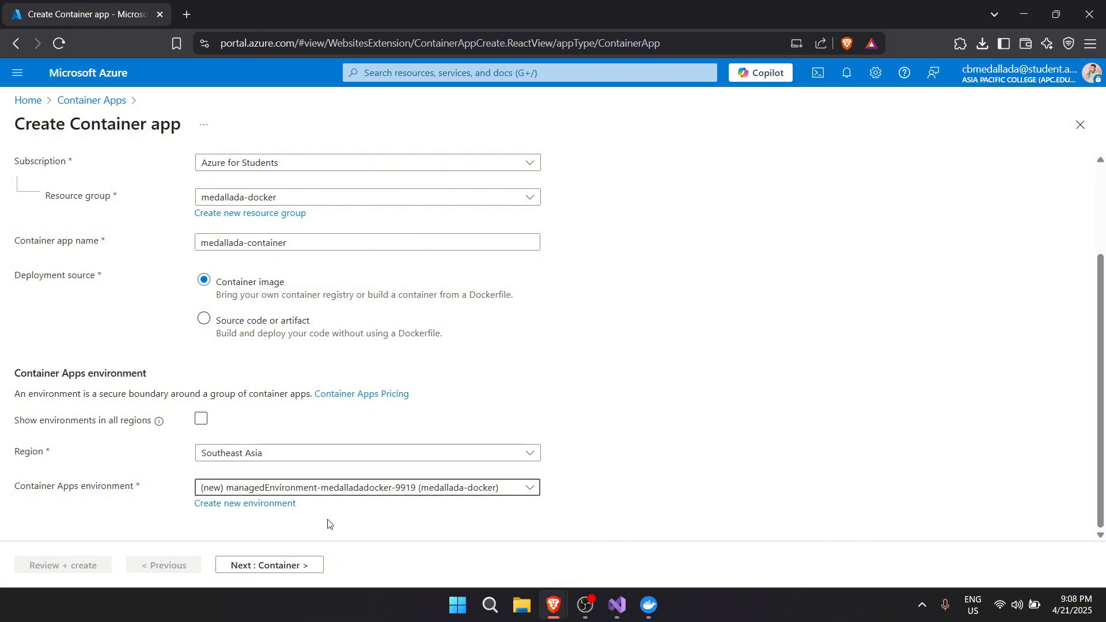
left_click(268, 567)
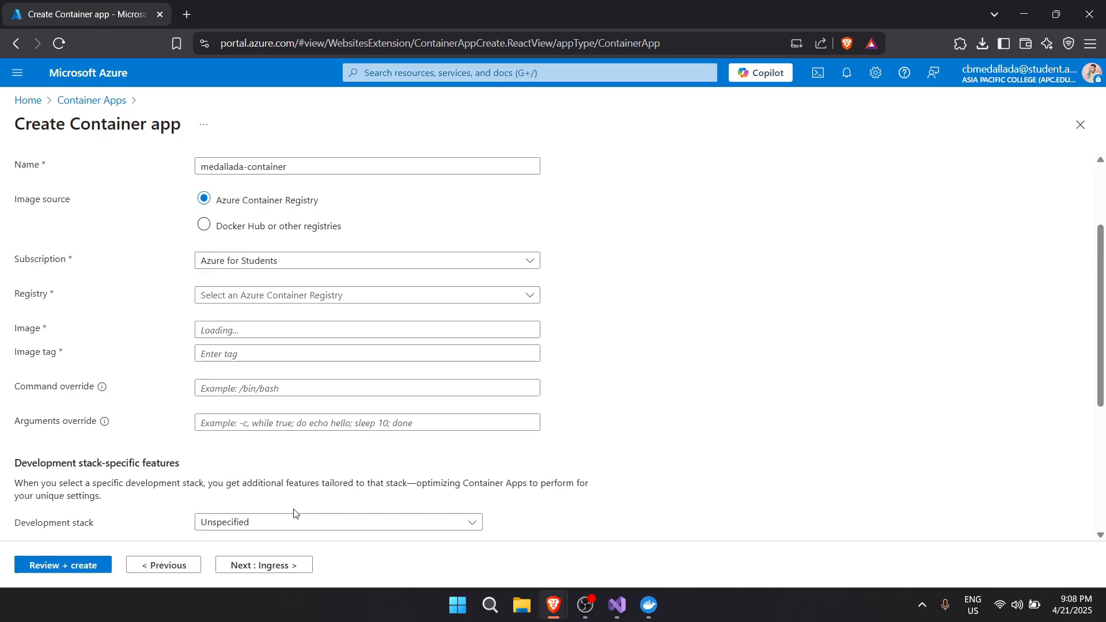
Step: Choose the available Azure Container Registry as the source, with the image backenddocker and the image tag latest
scroll(304, 328, "up", 3)
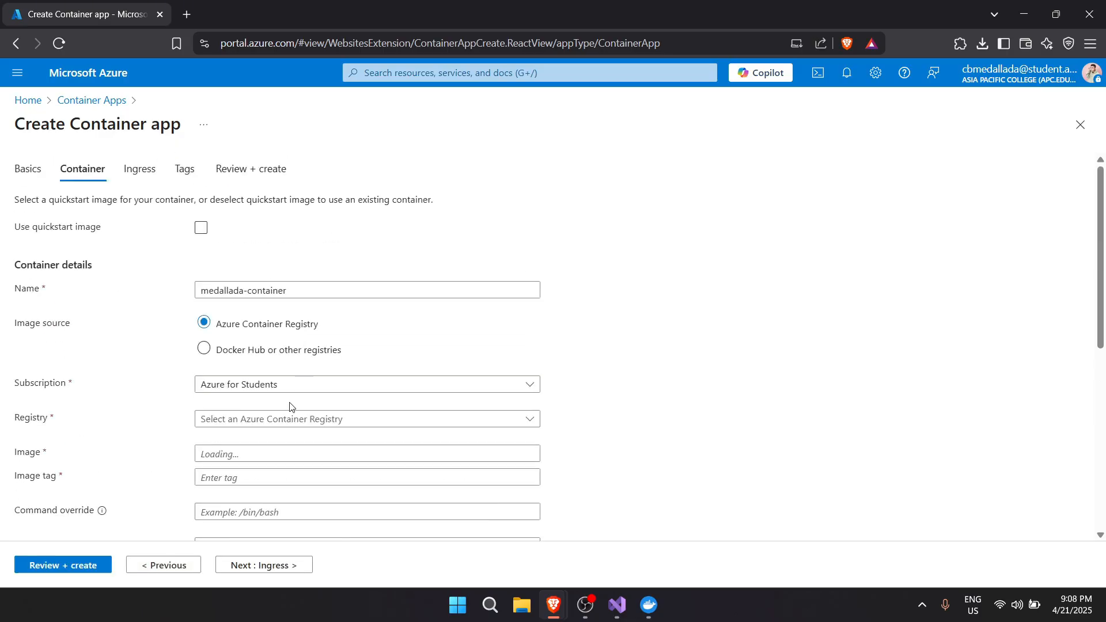
scroll(297, 276, "down", 1)
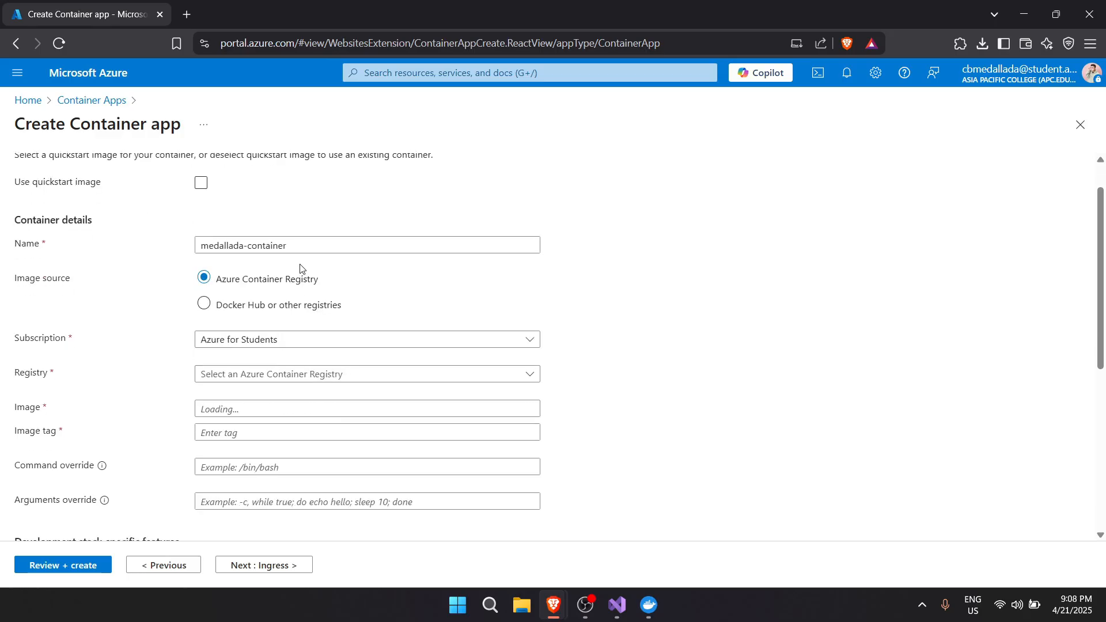
scroll(256, 238, "up", 1)
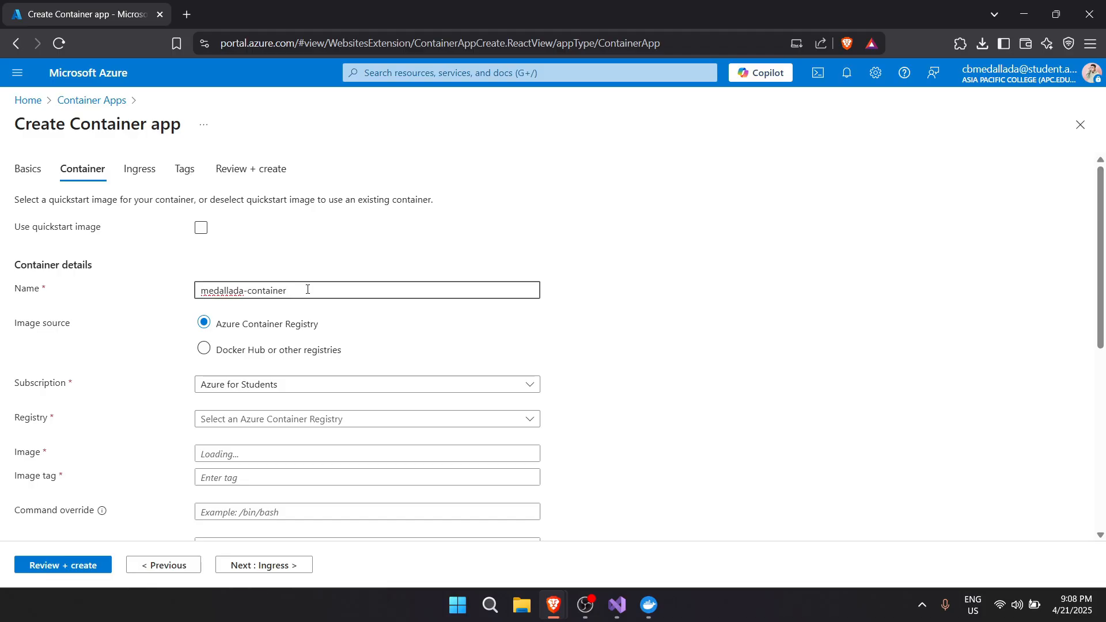
scroll(311, 290, "down", 1)
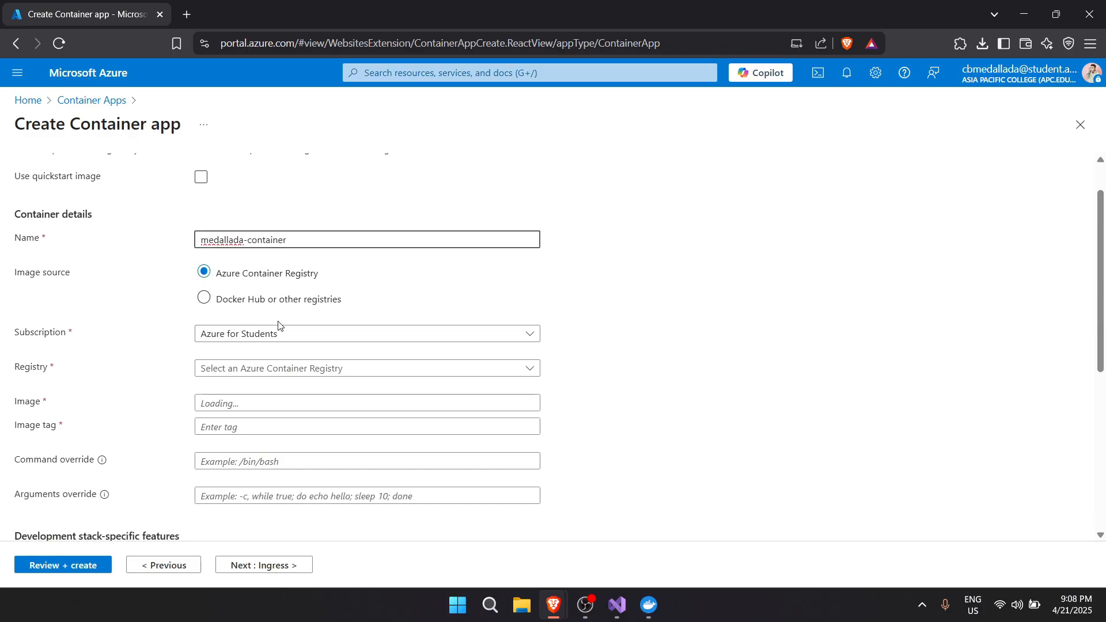
scroll(285, 329, "down", 1)
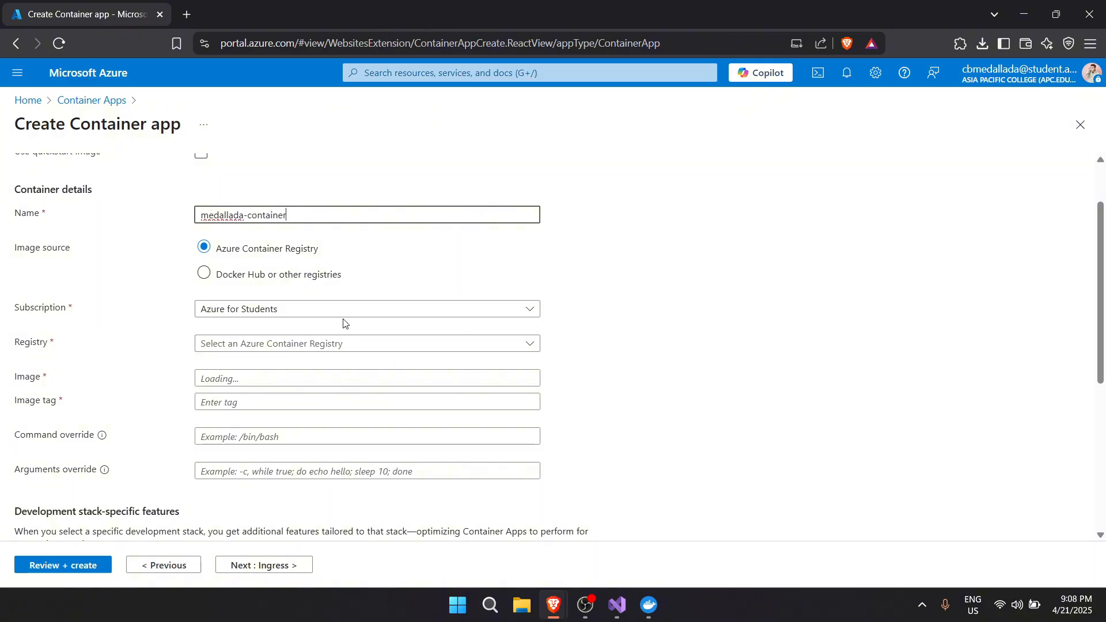
left_click(392, 351)
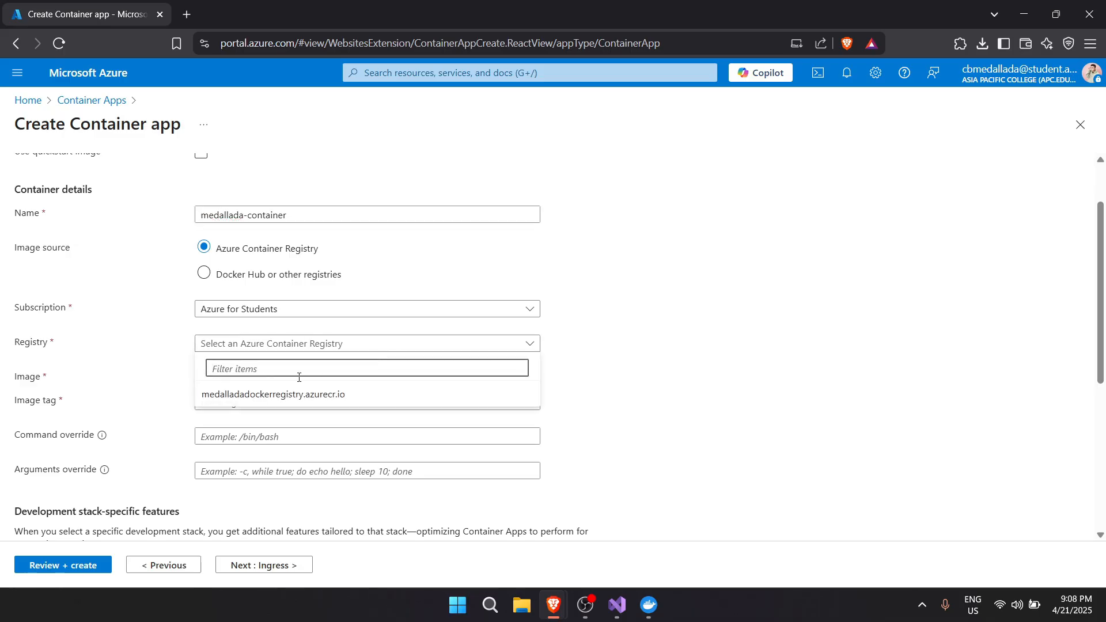
left_click(258, 393)
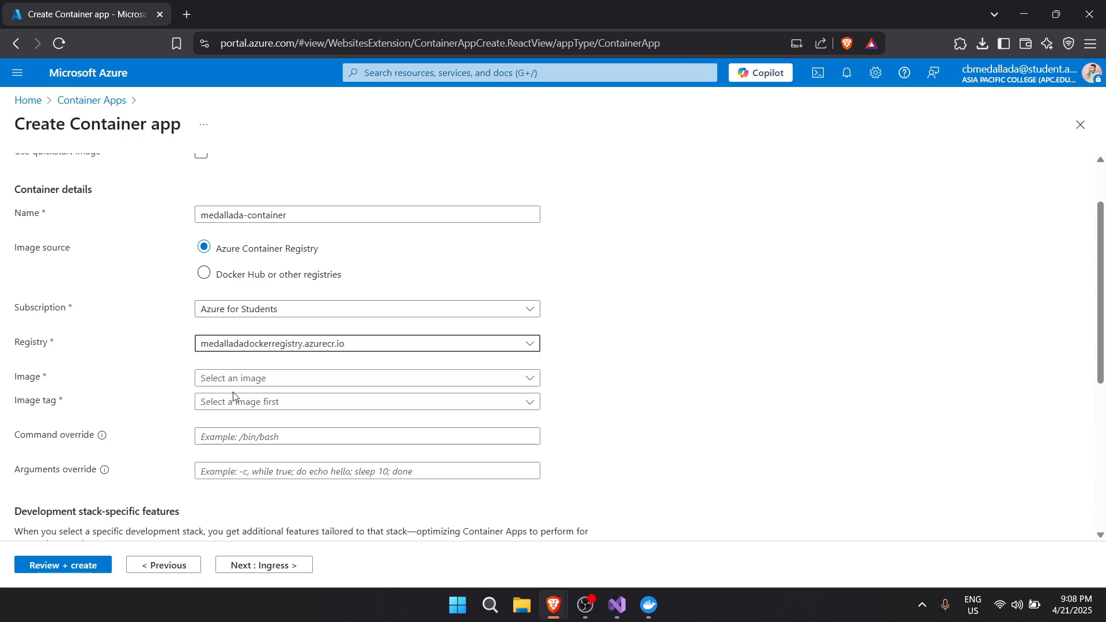
left_click(236, 384)
left_click(270, 428)
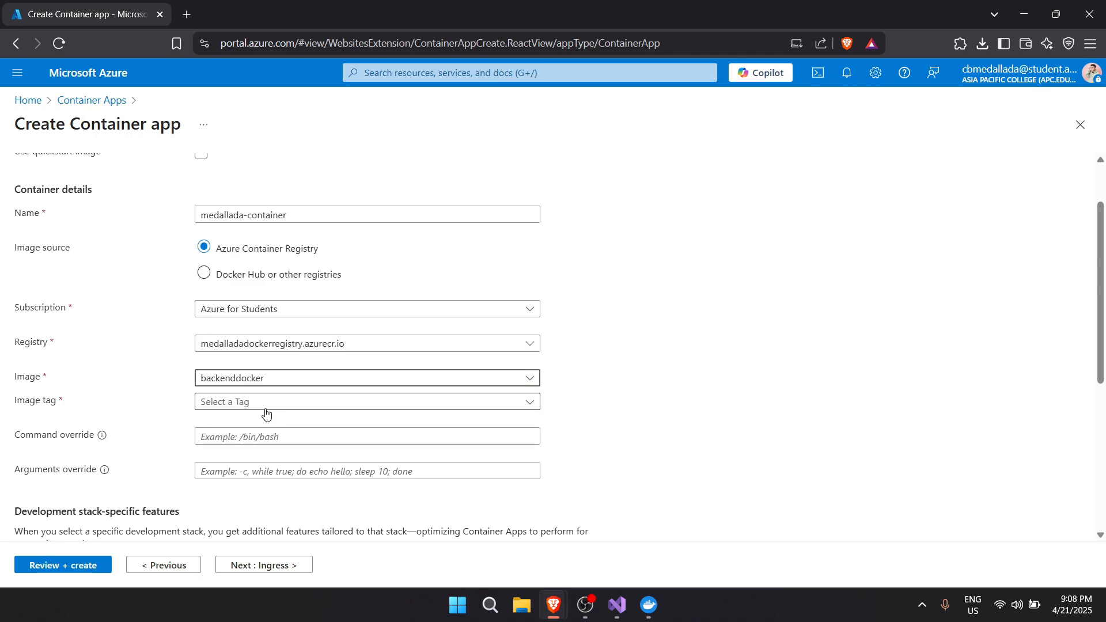
left_click(265, 410)
left_click(284, 447)
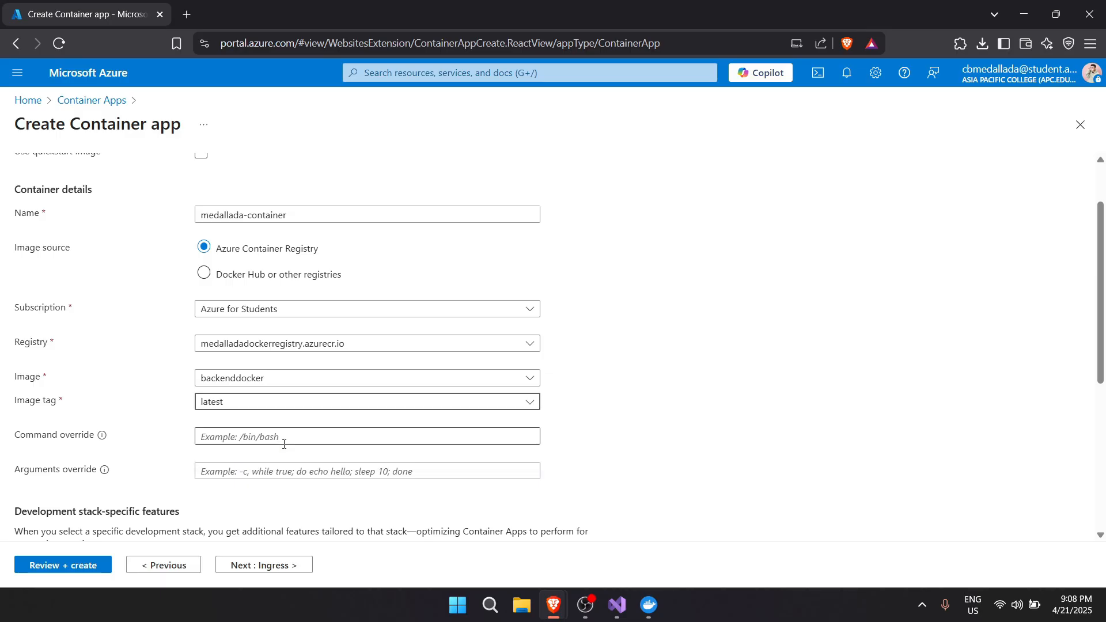
Step: Set the container's development stack to .NET
scroll(284, 444, "down", 1)
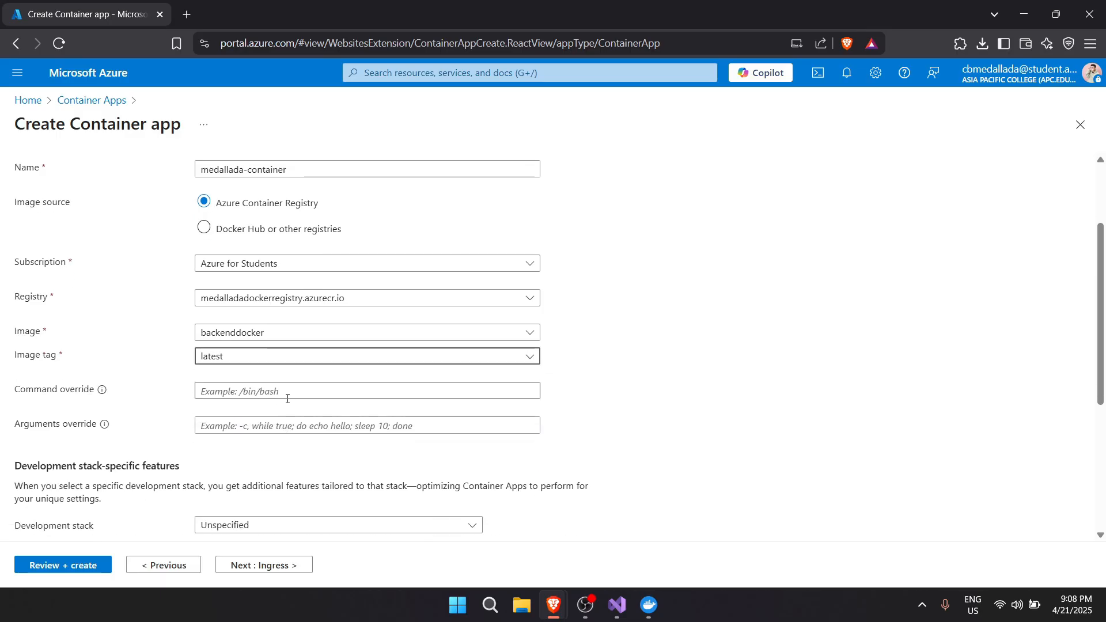
scroll(291, 395, "down", 4)
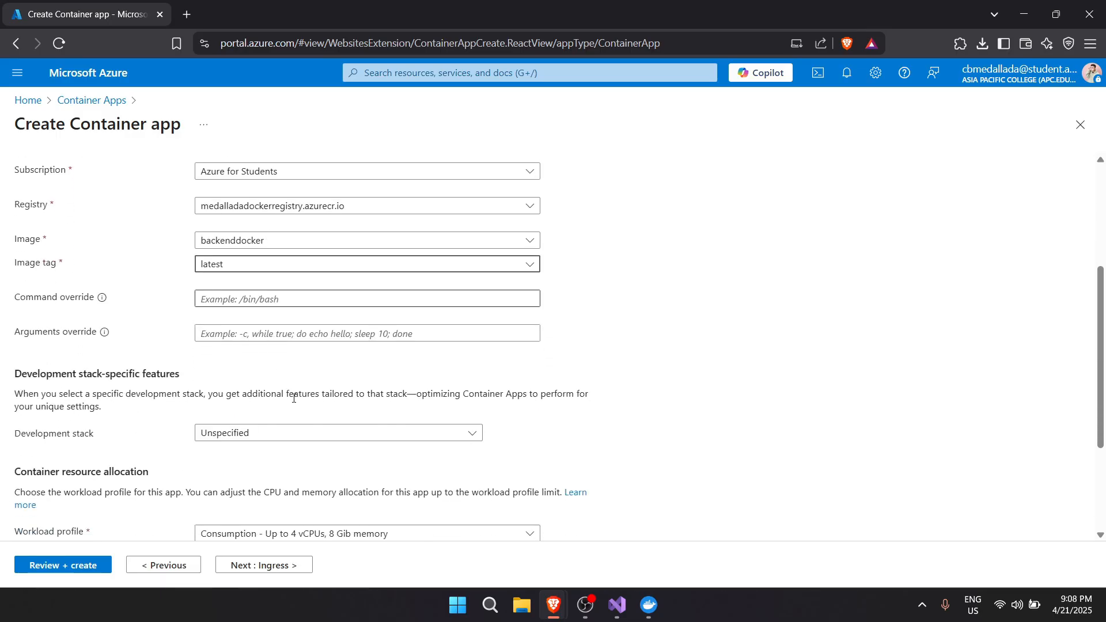
left_click(235, 321)
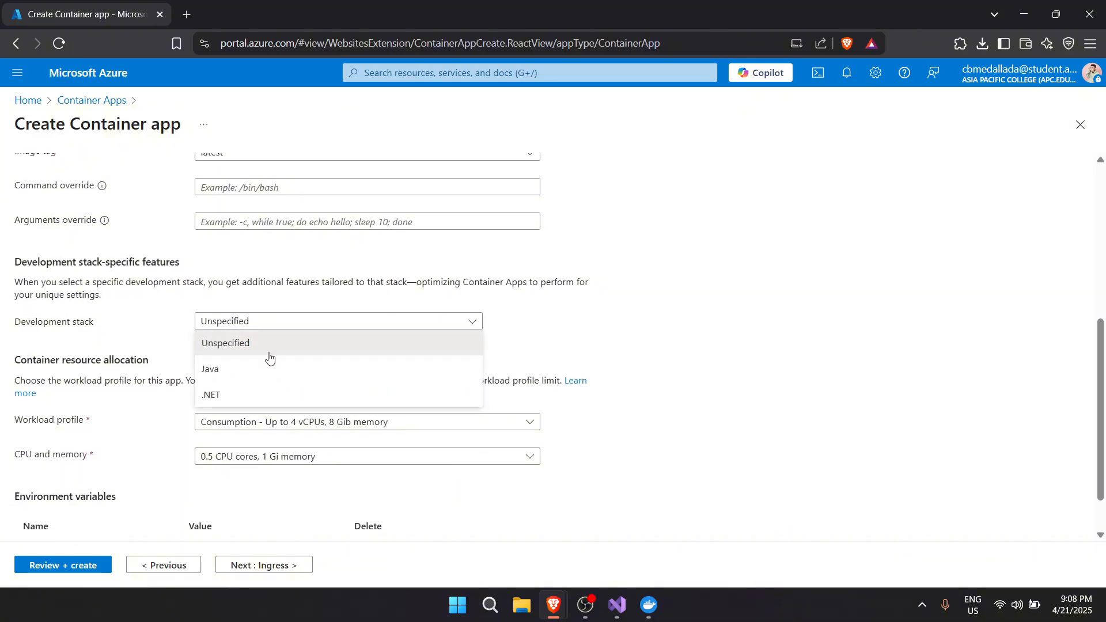
left_click(279, 397)
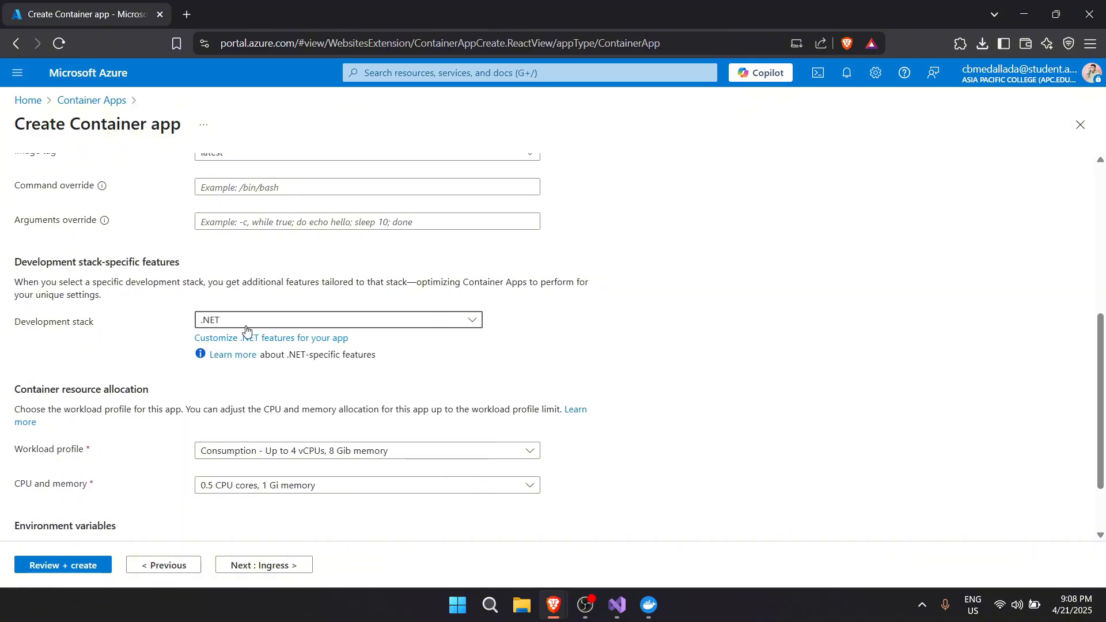
Step: Examine the options for the container's workload profile and its CPU and memory allocation without changing them
scroll(361, 374, "down", 1)
scroll(392, 395, "down", 1)
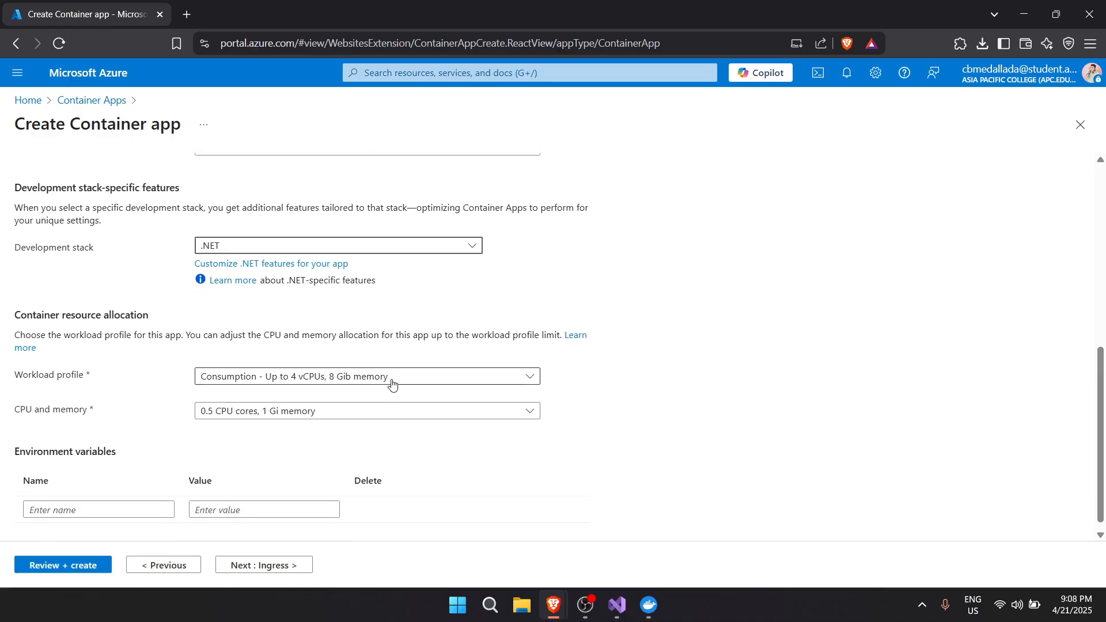
left_click(381, 377)
left_click(382, 378)
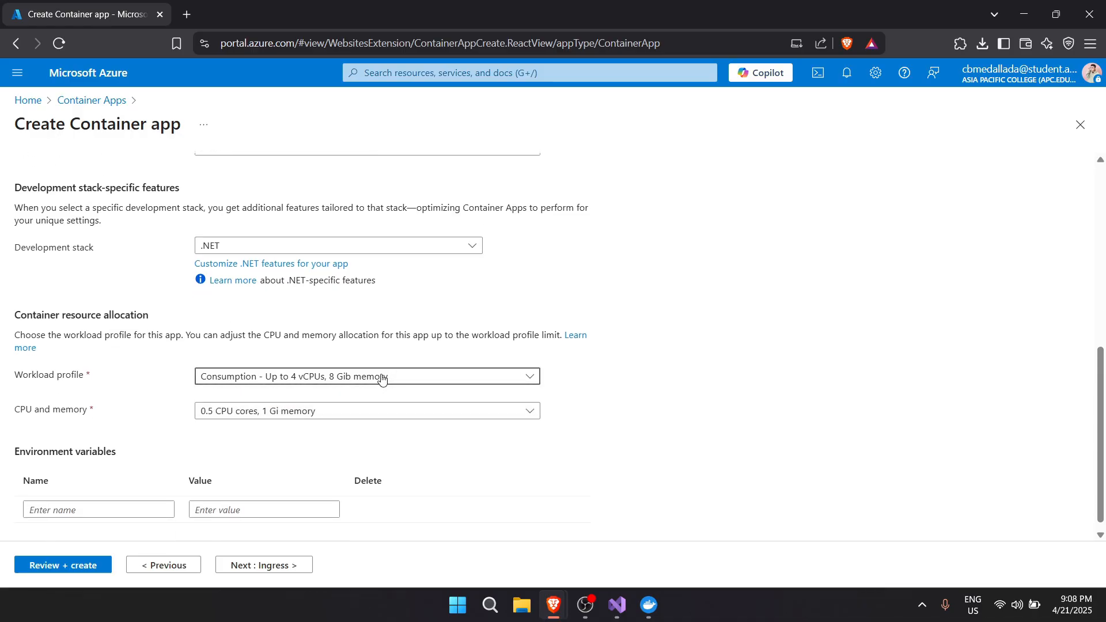
left_click(405, 413)
left_click(406, 414)
left_click(406, 413)
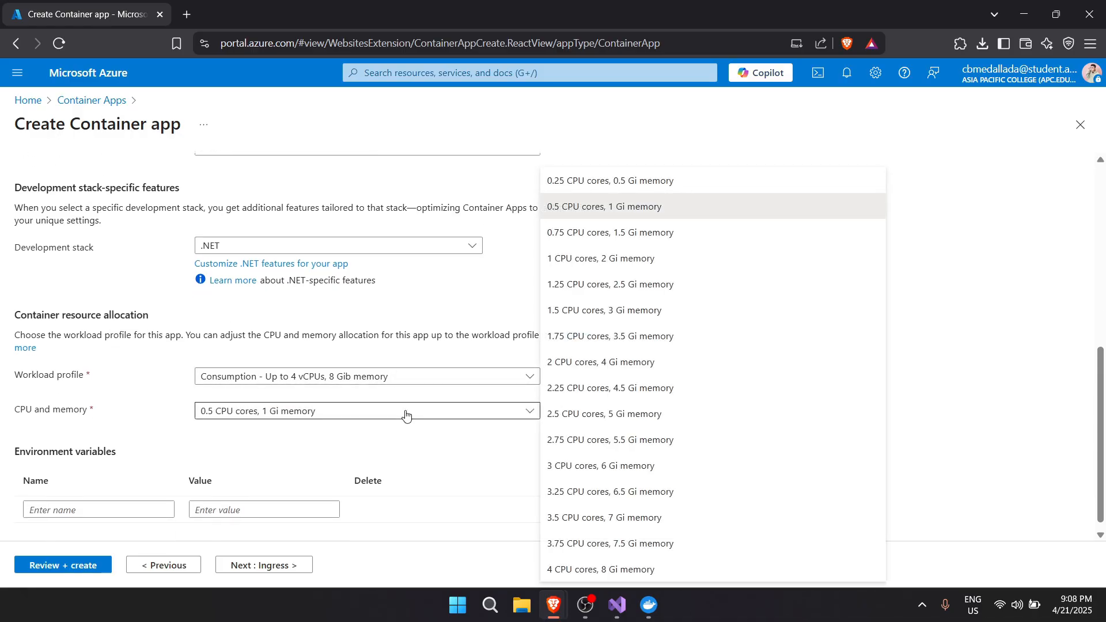
left_click(406, 413)
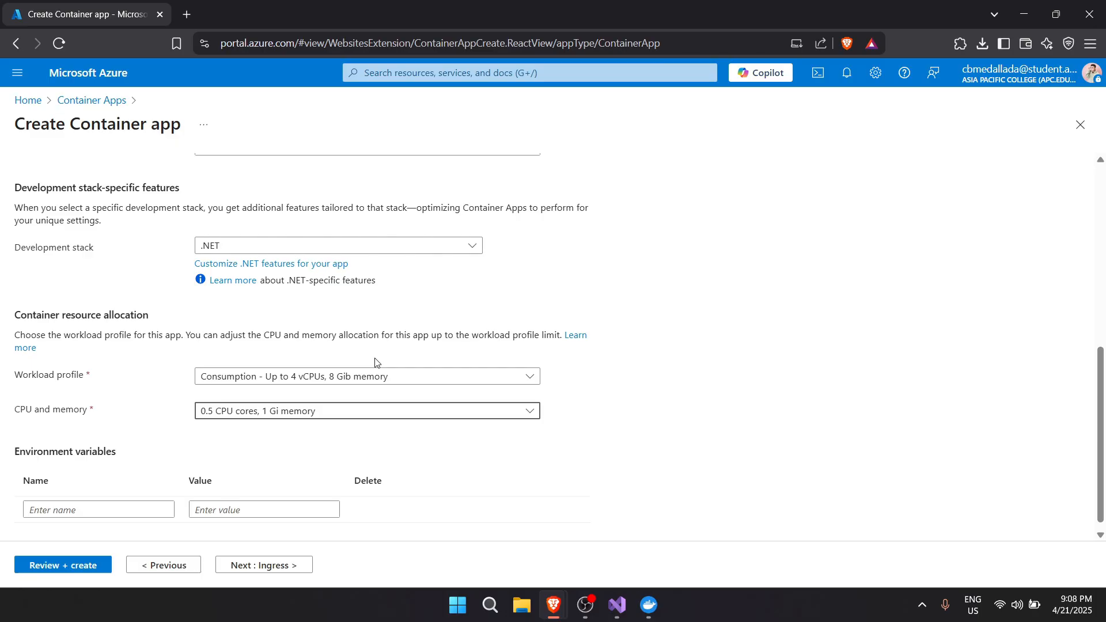
Step: Leave the environment variables empty, continue to the ingress settings and enable ingress for the container app
scroll(375, 362, "down", 1)
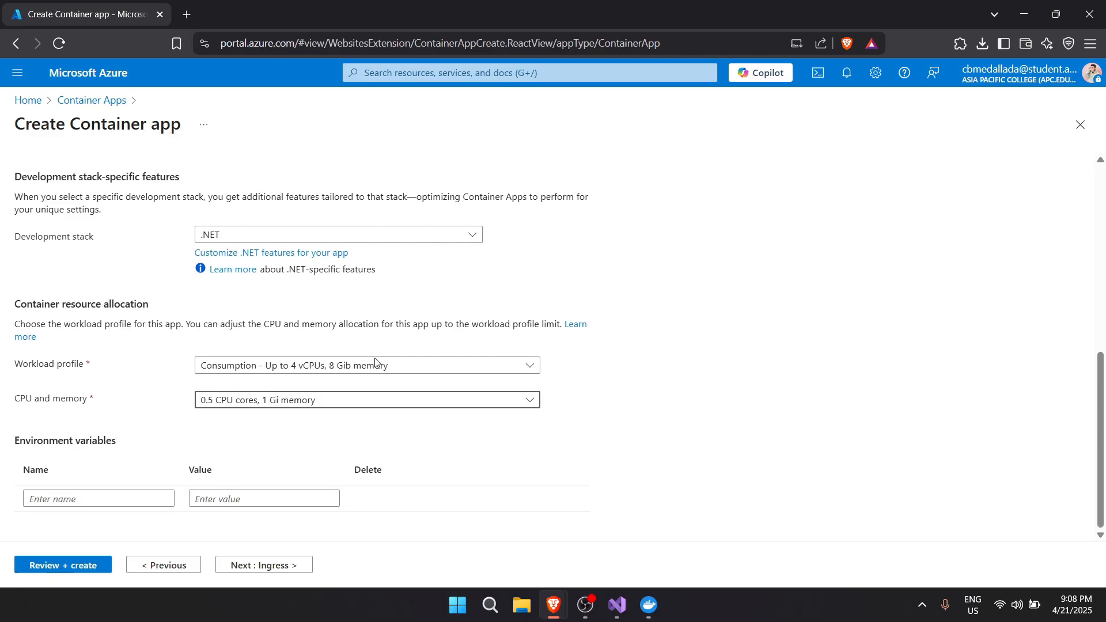
left_click(152, 499)
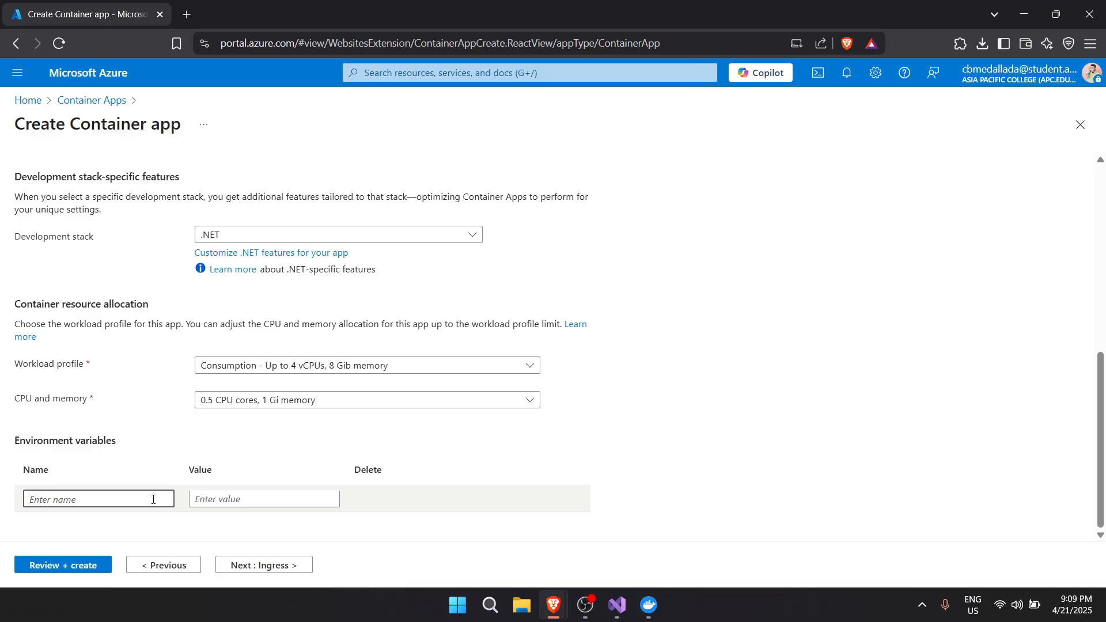
left_click(272, 565)
left_click(201, 246)
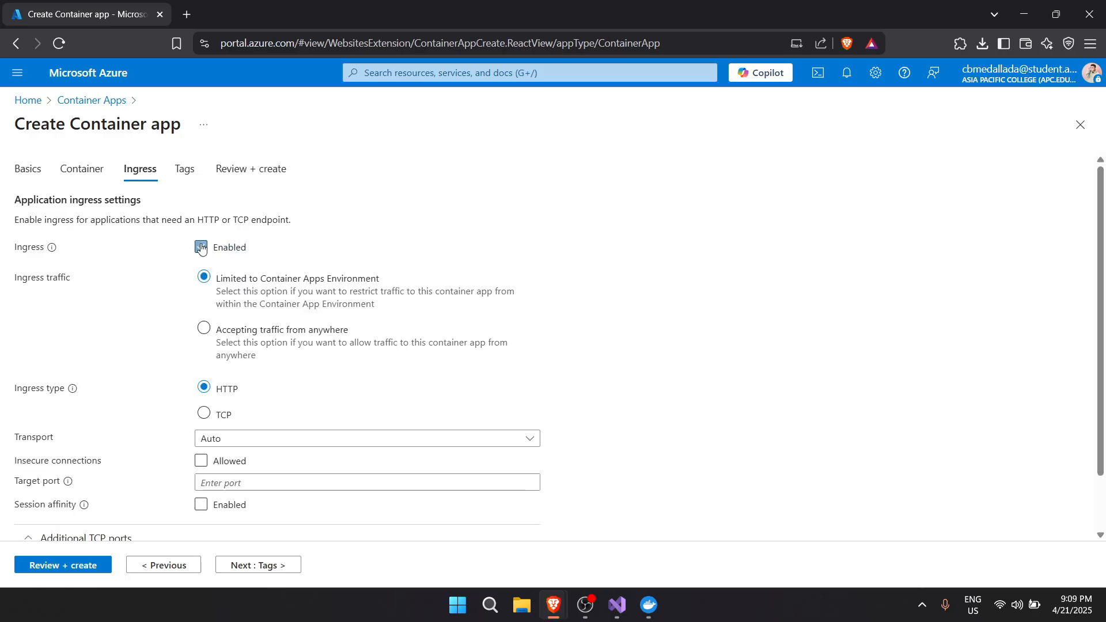
Step: Set the ingress traffic to accept traffic from anywhere, keeping HTTP as the ingress type and Auto as the transport
scroll(385, 427, "down", 1)
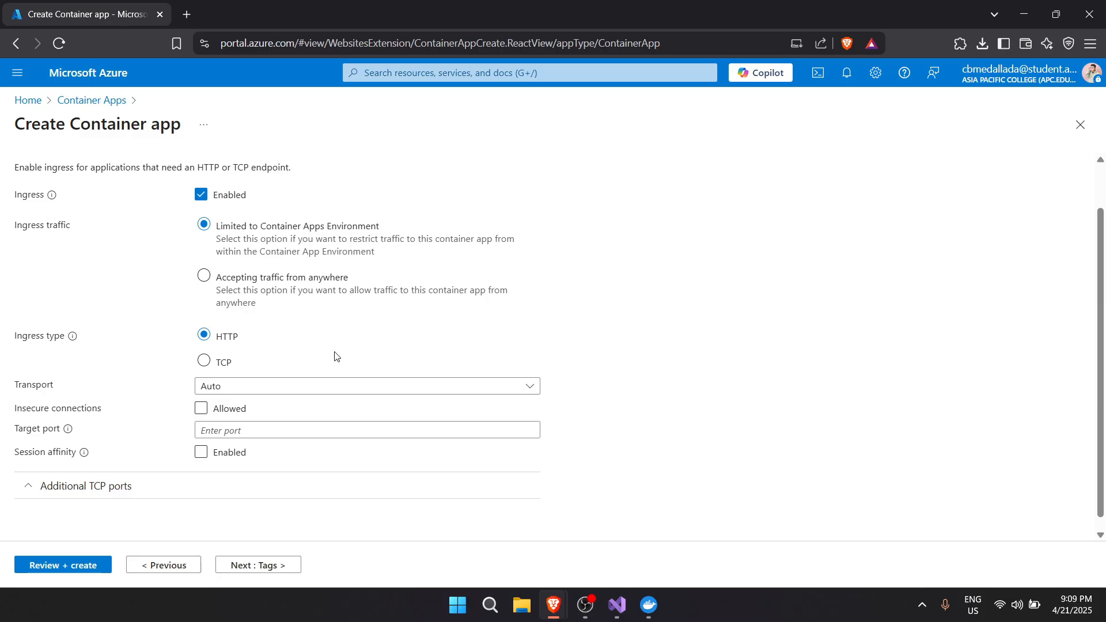
scroll(335, 355, "up", 1)
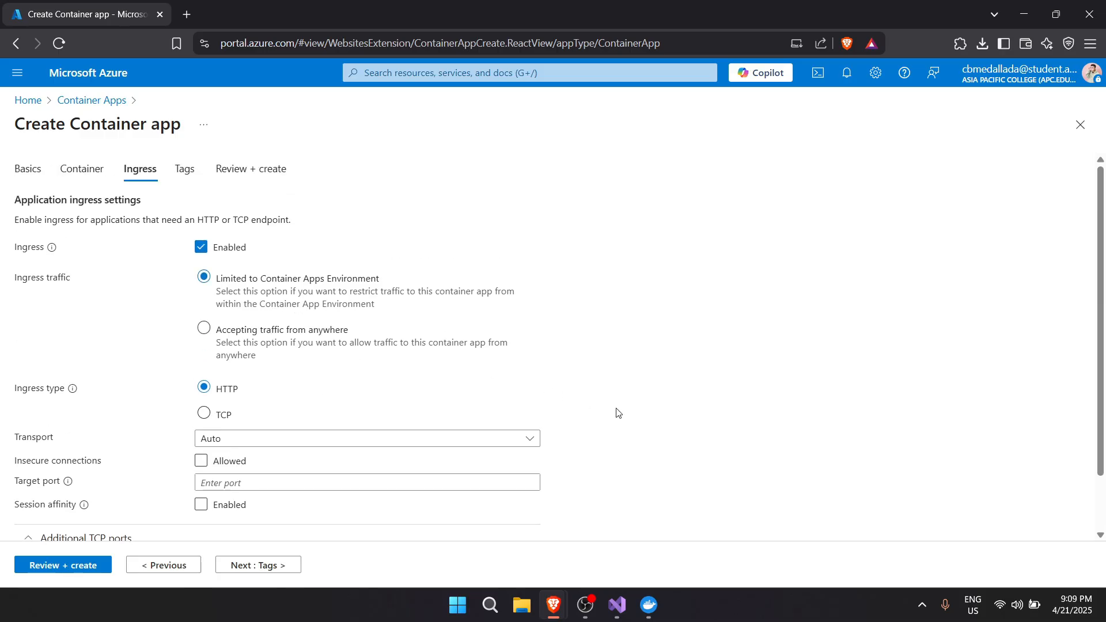
left_click(256, 331)
scroll(589, 416, "down", 1)
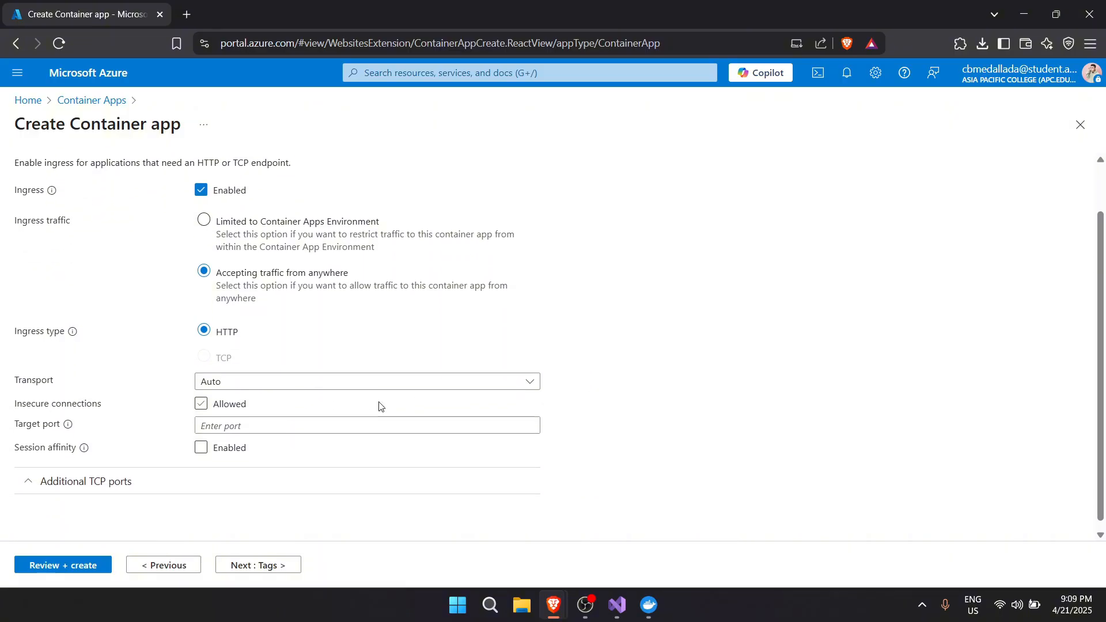
left_click(423, 382)
left_click(423, 383)
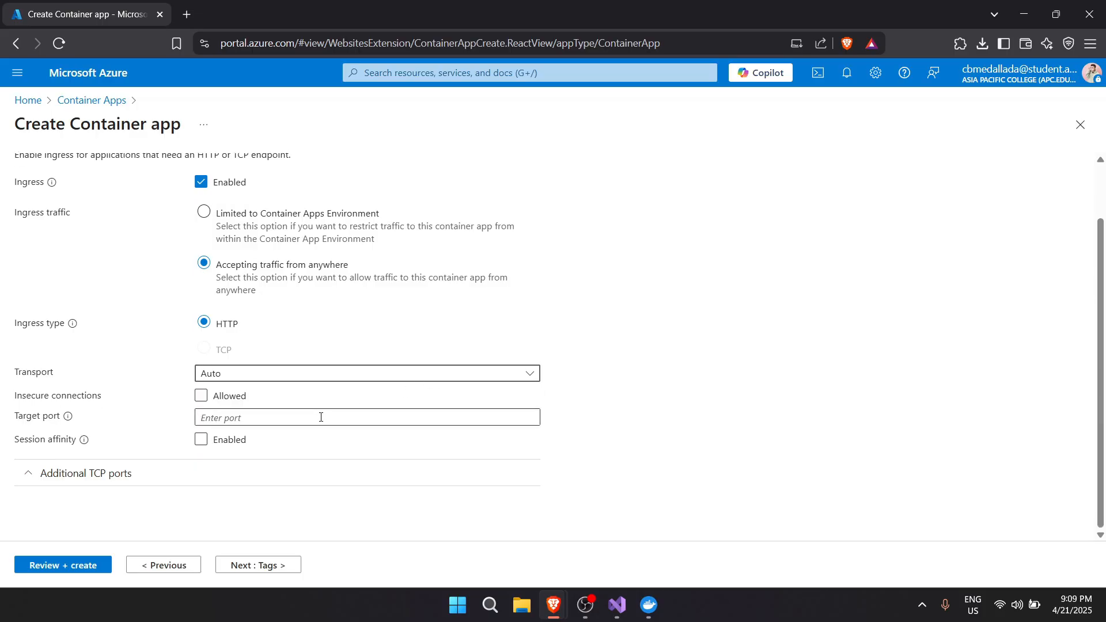
Step: Leave the tags empty, continue to the final review and examine the container app's configuration summary
left_click(259, 572)
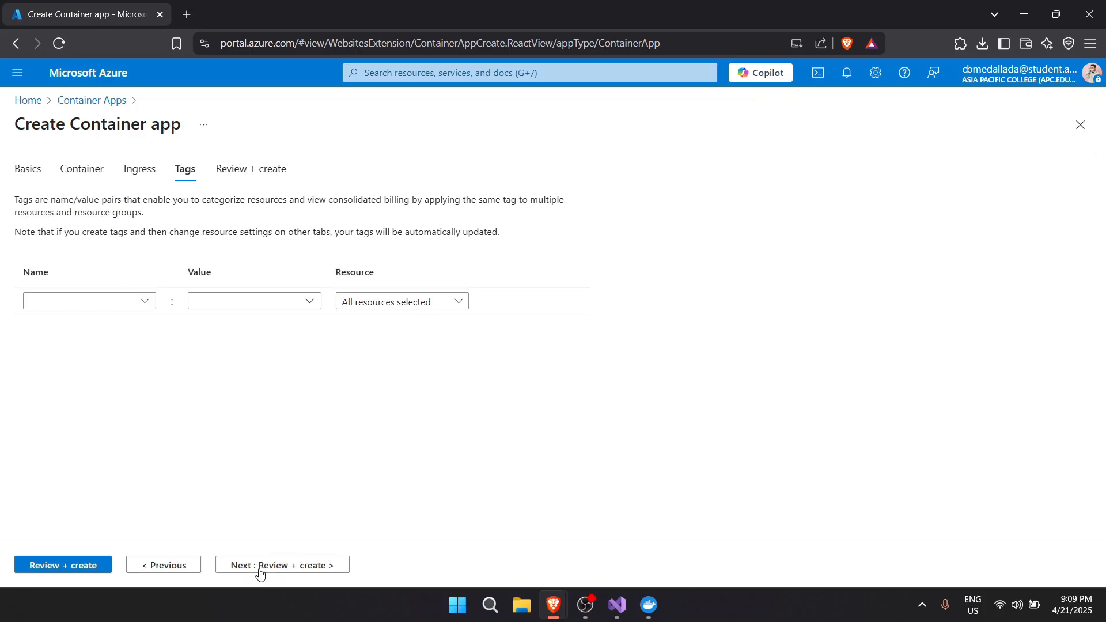
left_click(259, 565)
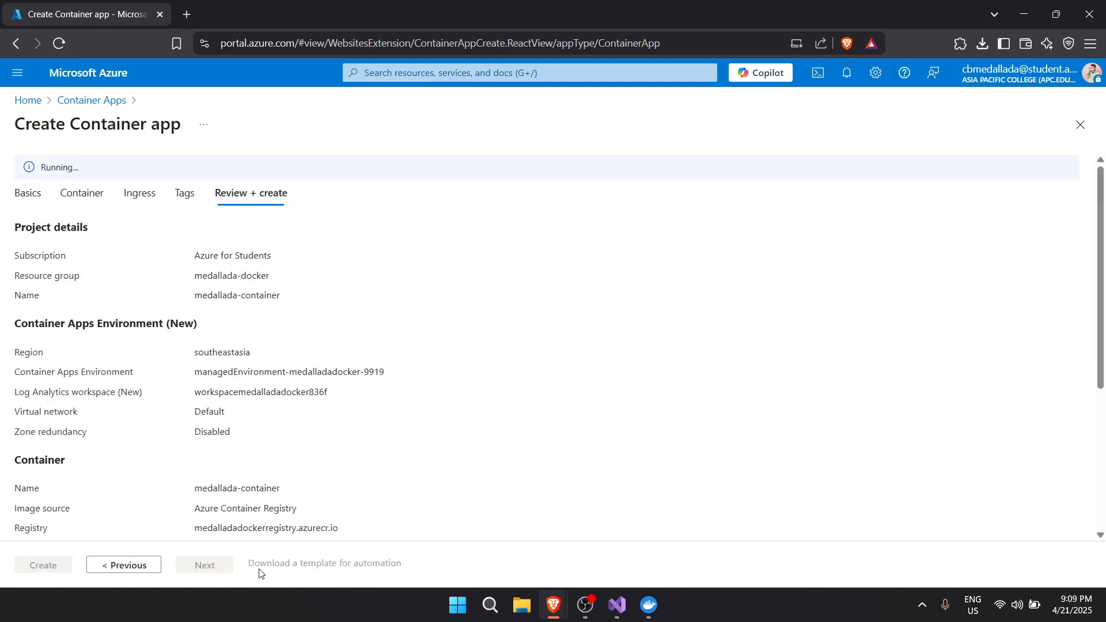
scroll(128, 500, "down", 5)
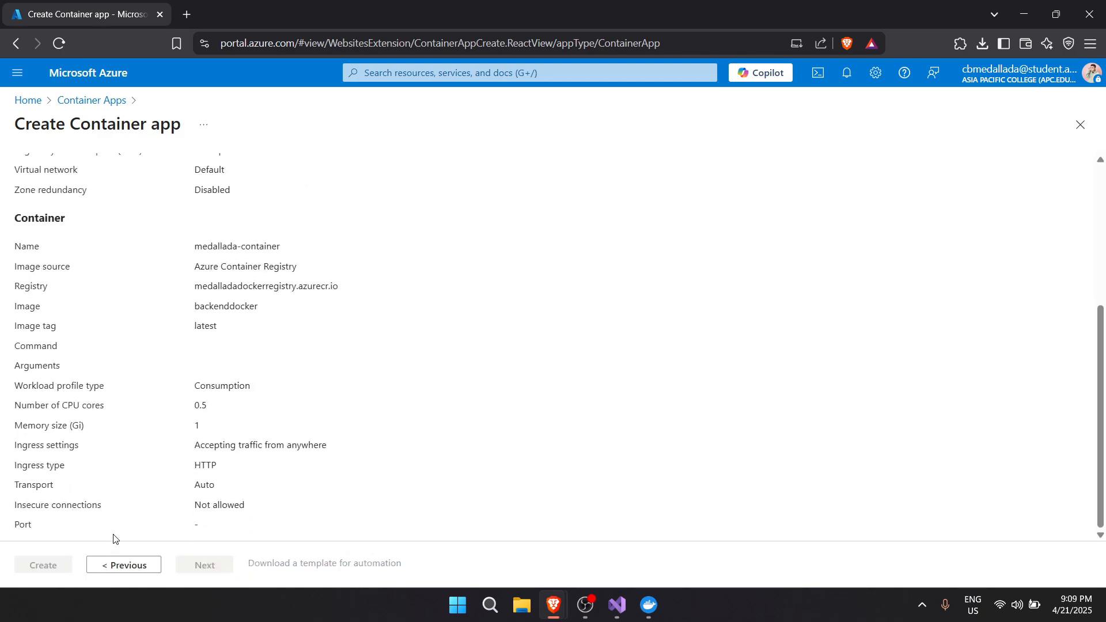
scroll(121, 531, "up", 5)
scroll(231, 423, "down", 4)
scroll(231, 412, "up", 4)
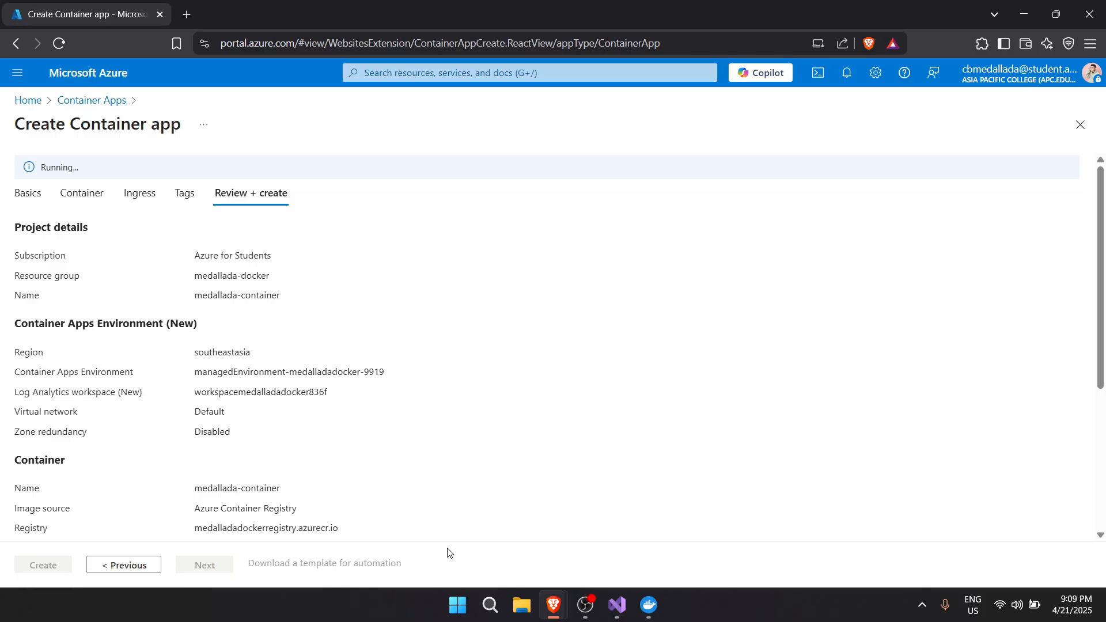
Step: Search the computer for Postman and launch it
left_click(460, 605)
type("post")
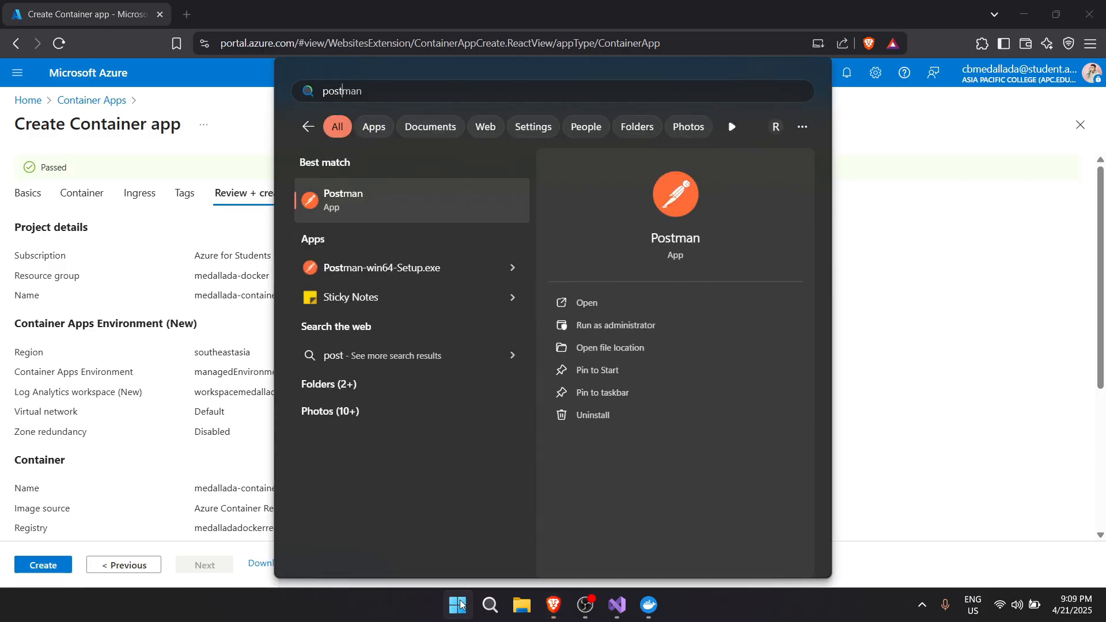
key("Return")
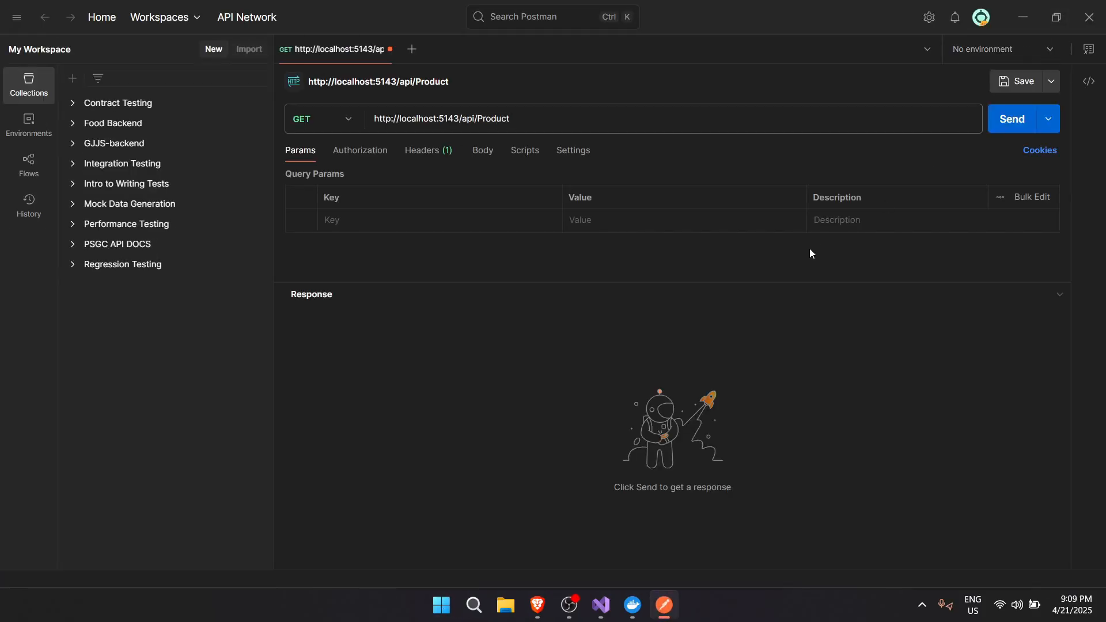
Step: Switch back to the Azure portal in the browser, check the container app summary and create the container app
key("alt+Tab")
scroll(195, 254, "down", 2)
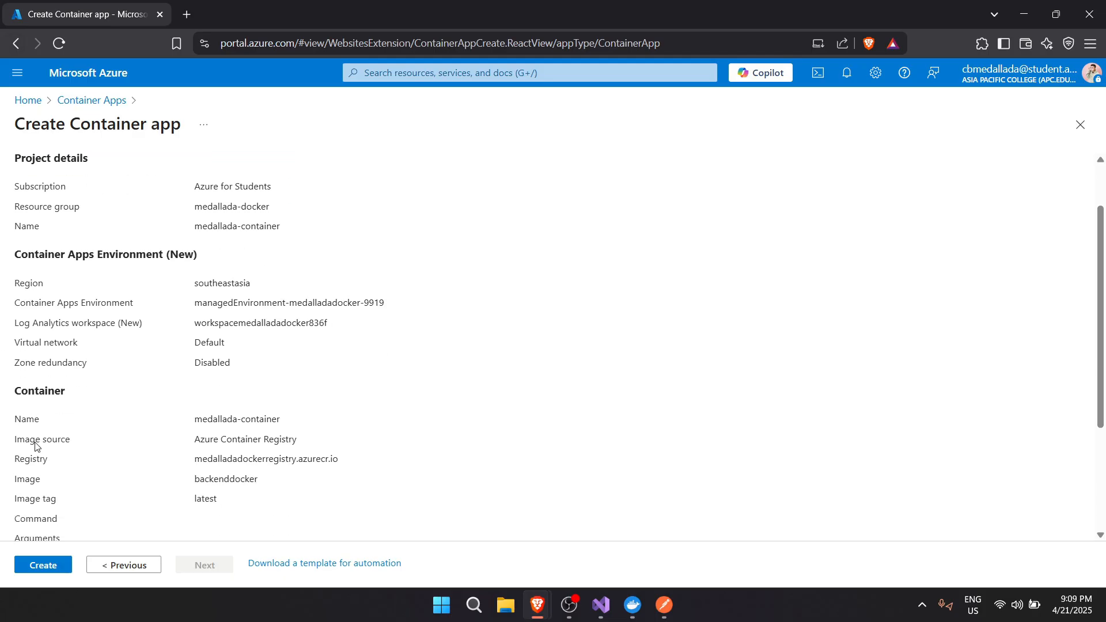
scroll(263, 288, "up", 2)
scroll(25, 495, "down", 4)
left_click(39, 567)
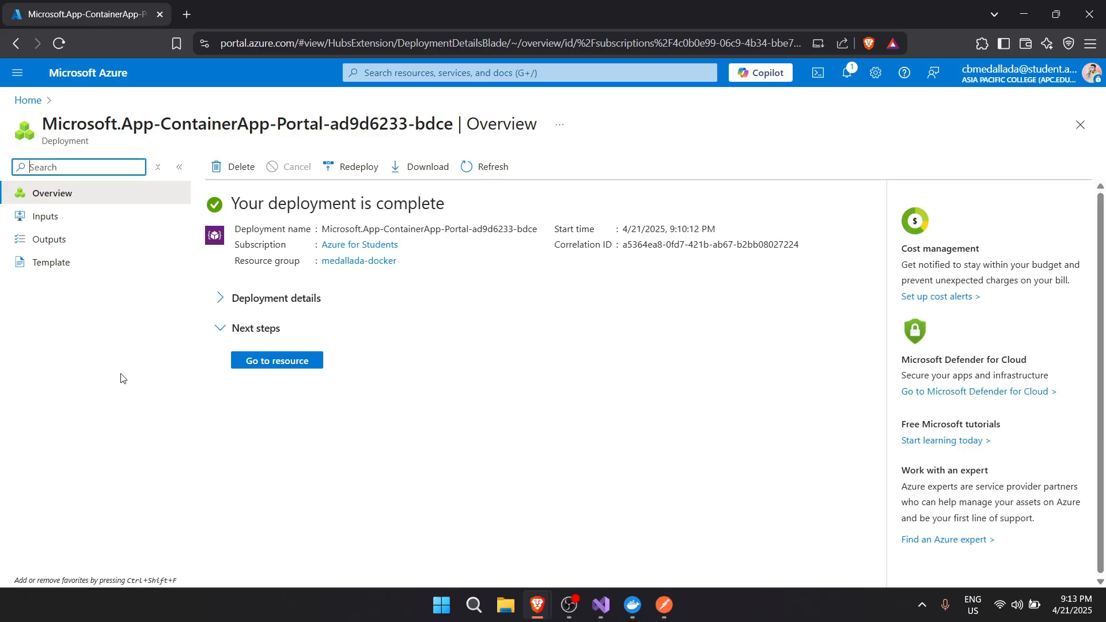
Step: Look over the resources in the deployment details, collapse them and open the deployed container app
left_click(232, 304)
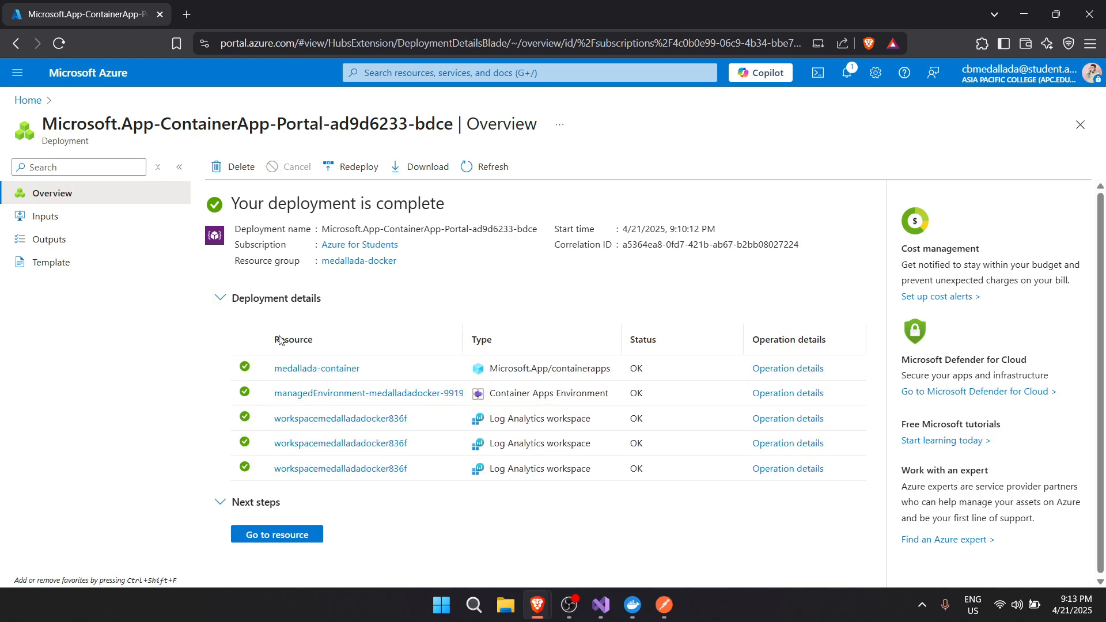
left_click(221, 300)
left_click(264, 363)
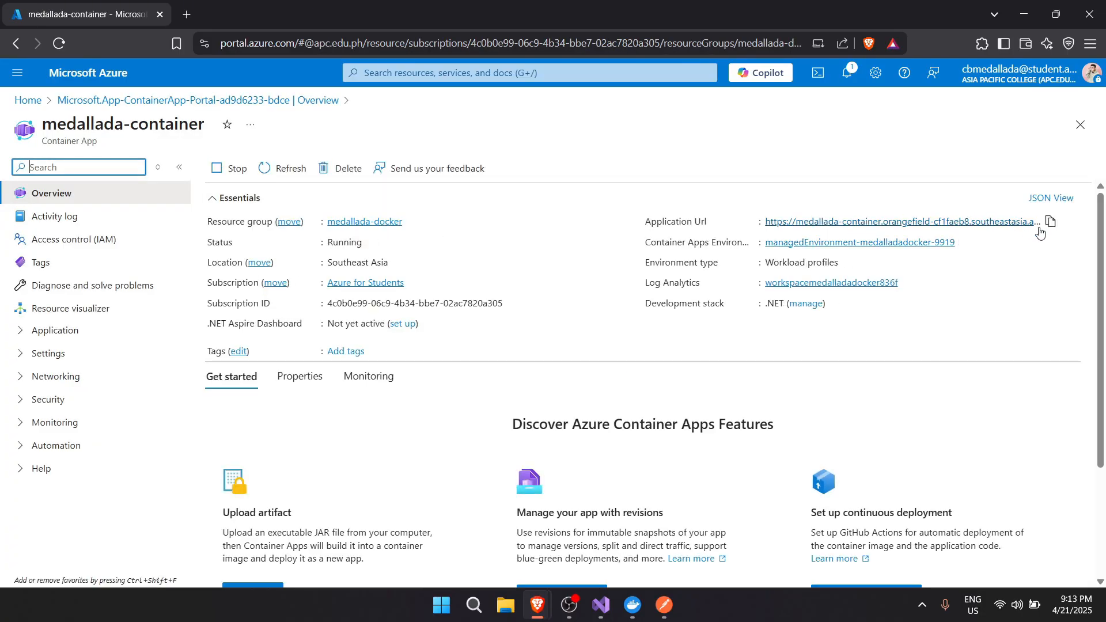
Step: Copy the container app's application URL and open it in a new browser tab
left_click(1050, 223)
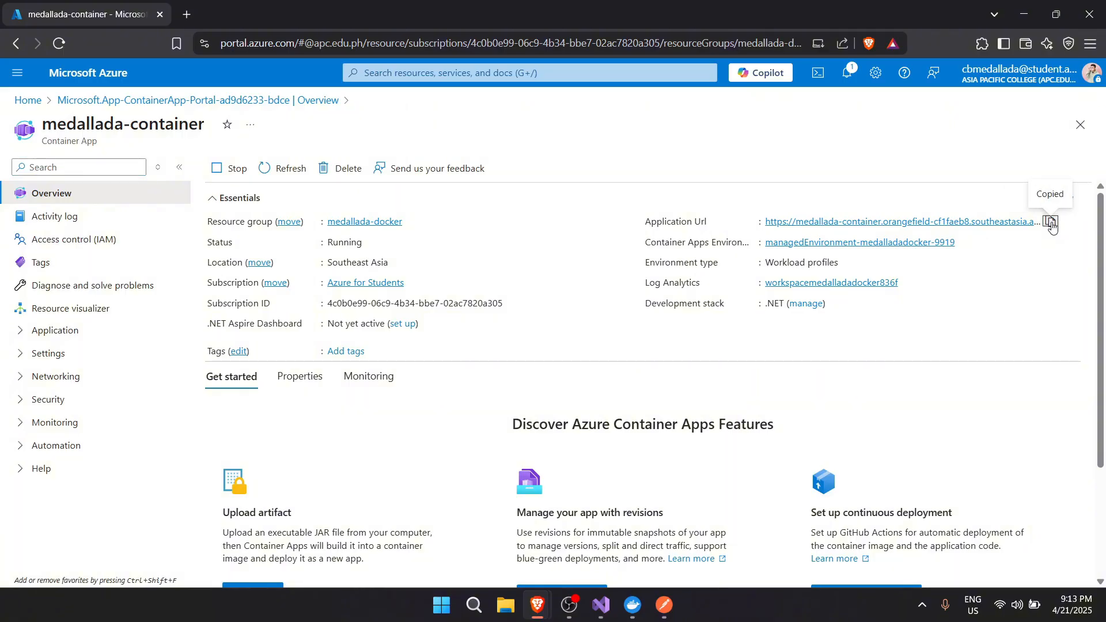
left_click(188, 15)
key("ctrl+v")
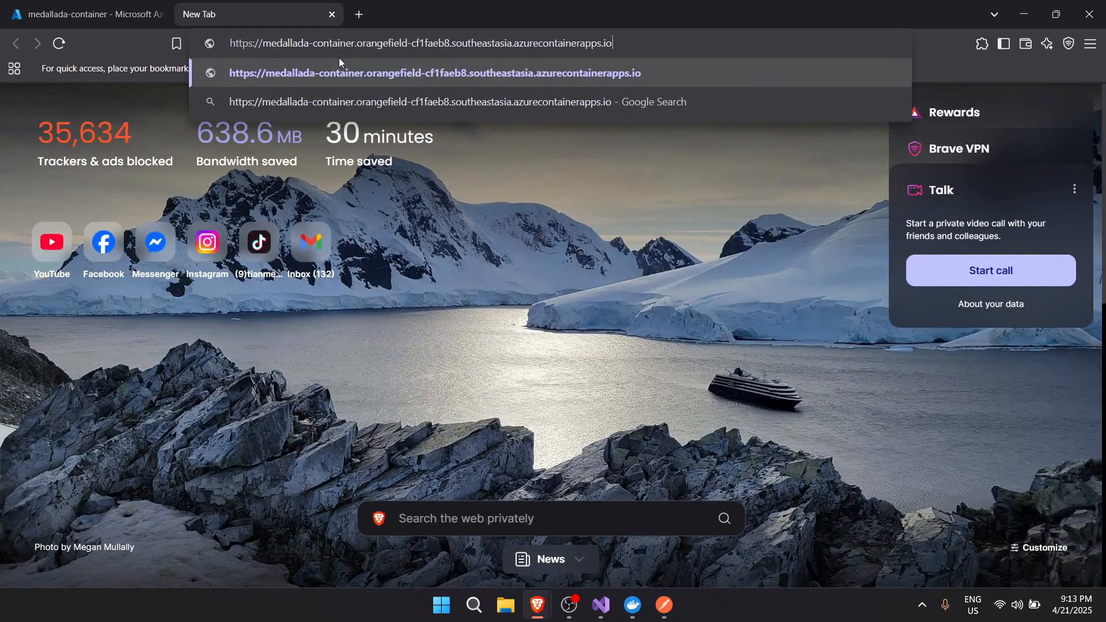
key("Return")
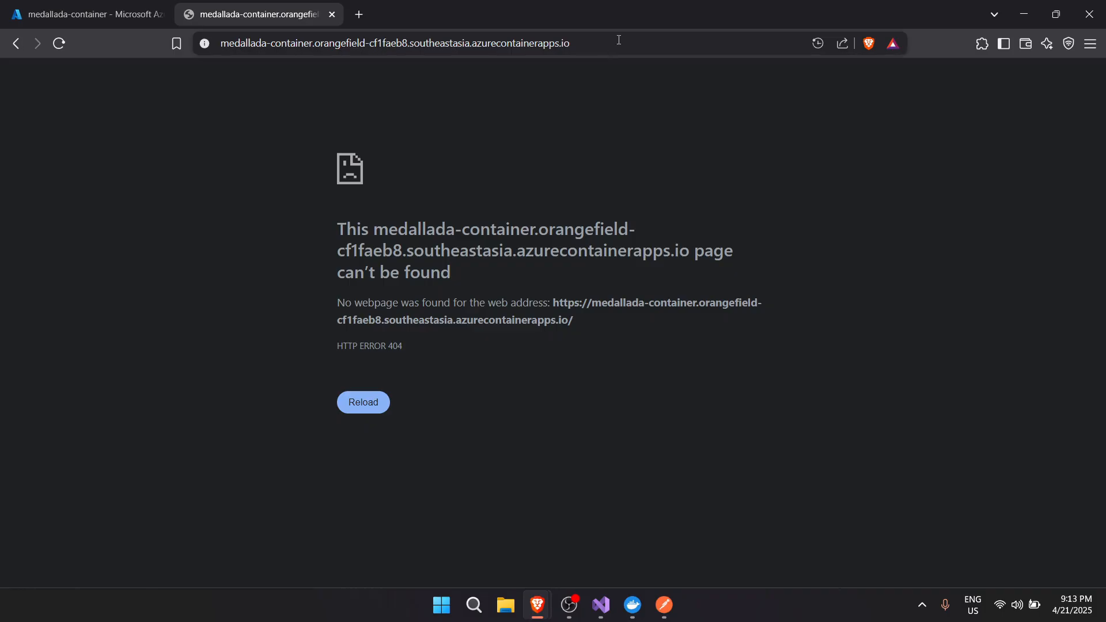
Step: Try to open the /swagger page of the deployed application
left_click(639, 46)
left_click(639, 45)
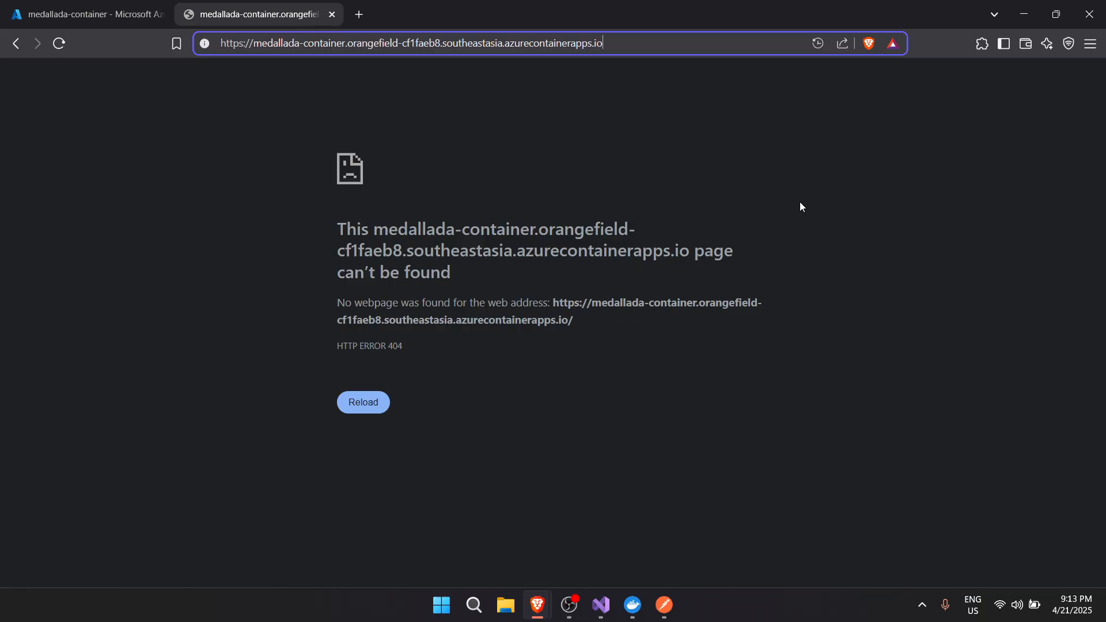
type("/")
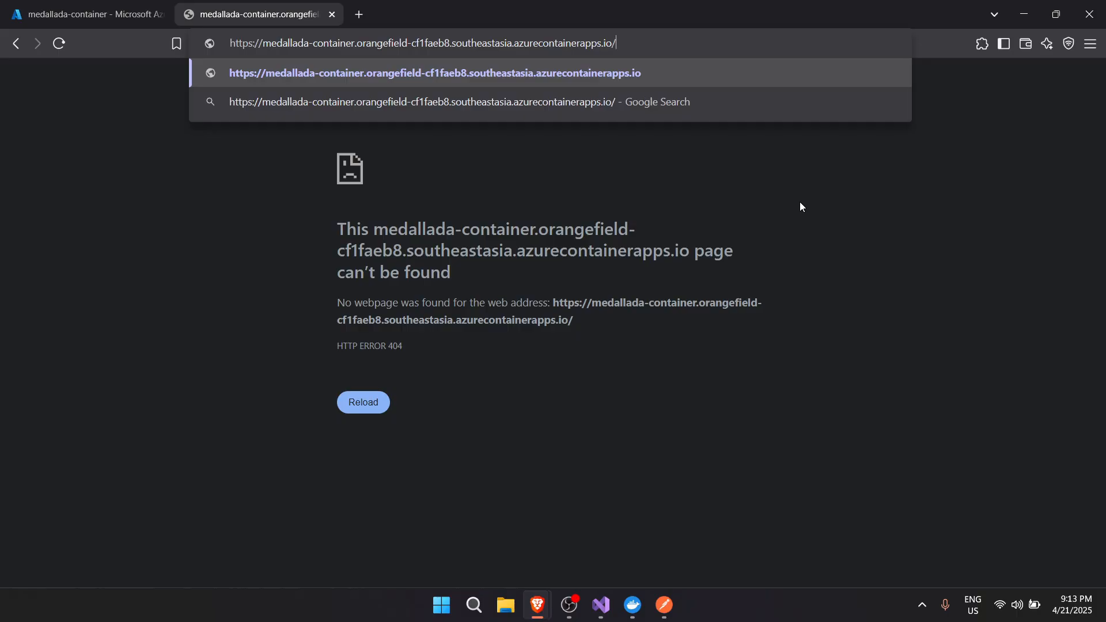
type("swagger")
key("Return")
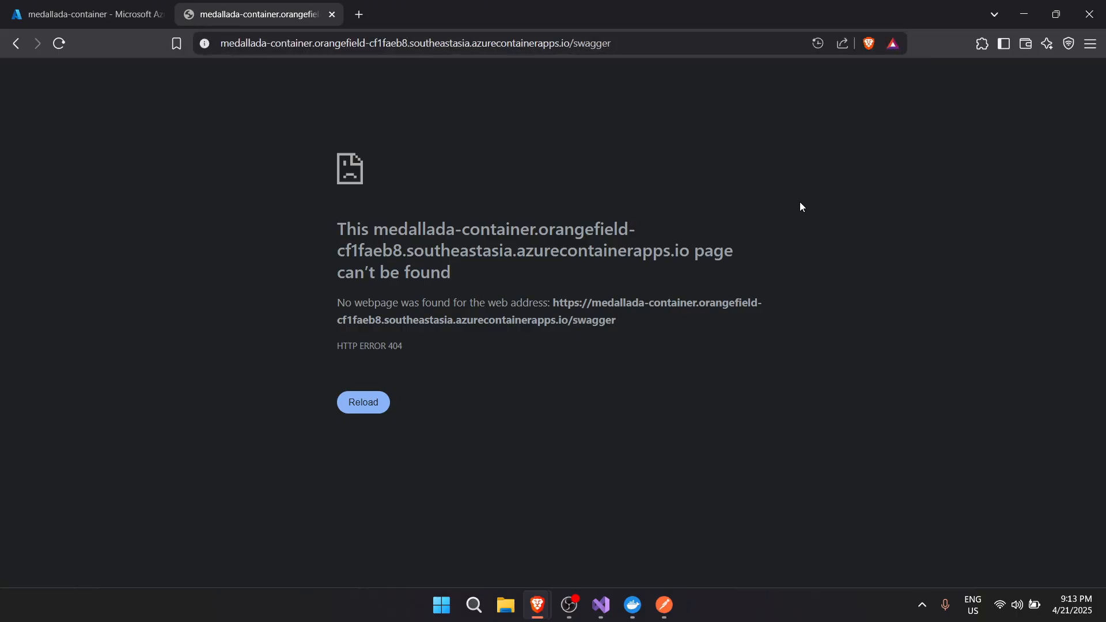
Step: Replace the path in the application's address with WeatherForecast and load that endpoint
left_click(678, 43)
double_click(677, 43)
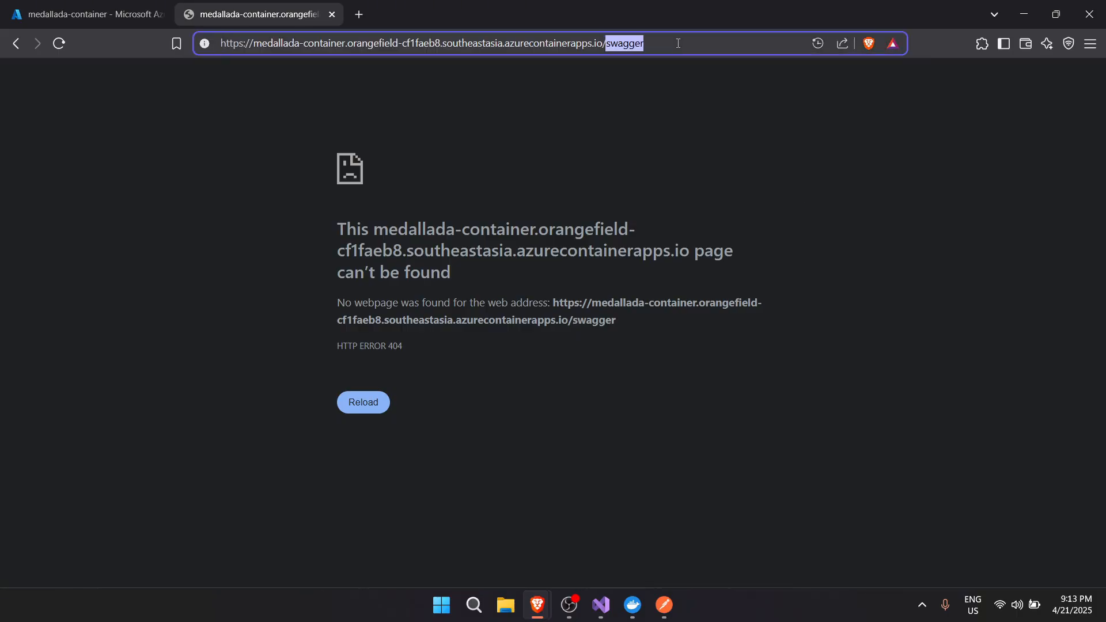
type("Weath")
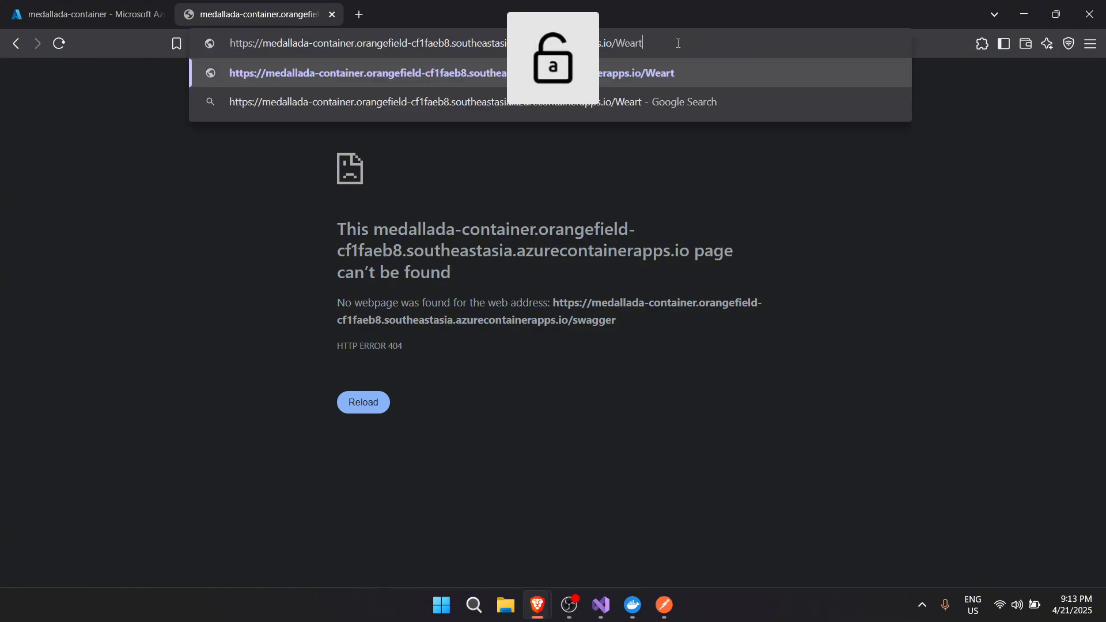
type("er")
key("Caps_Lock")
type("F")
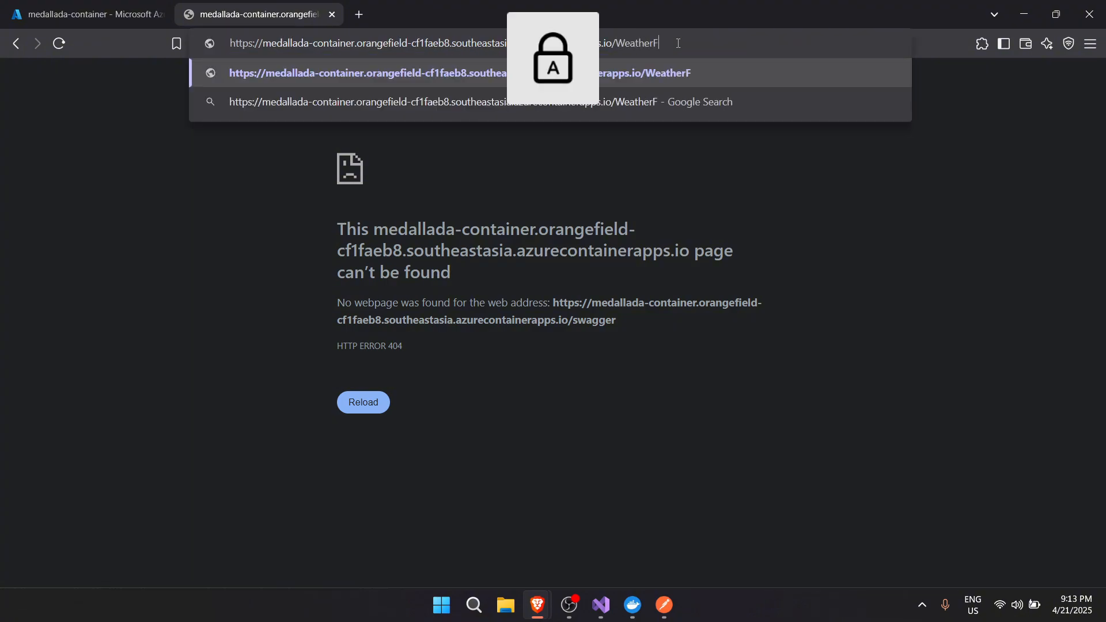
key("Caps_Lock")
type("orecast")
key("Return")
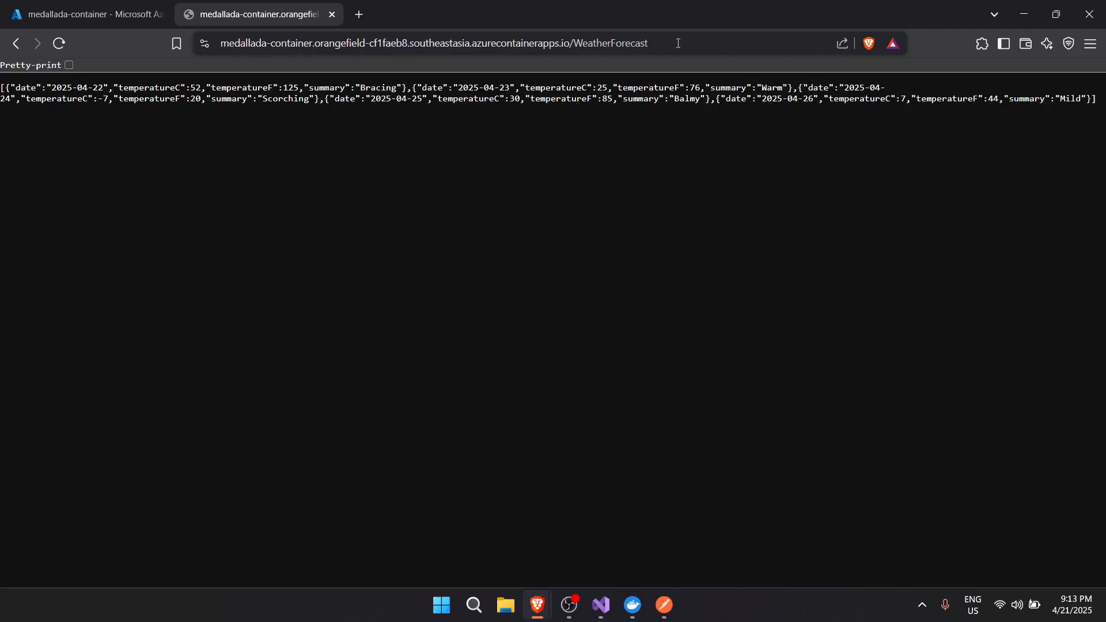
Step: Pretty-print the WeatherForecast JSON response and look through its entries
left_click(69, 65)
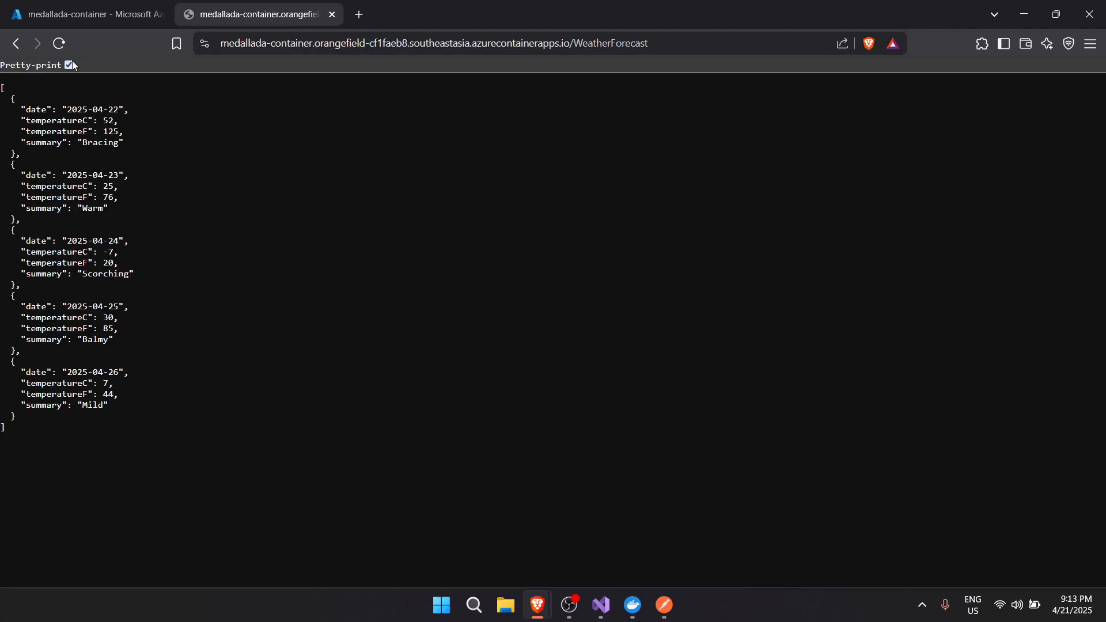
left_click_drag(66, 478, 23, 84)
left_click(13, 98)
Step: Copy the WeatherForecast endpoint's address, switch to Postman and replace the request URL with it
left_click(703, 35)
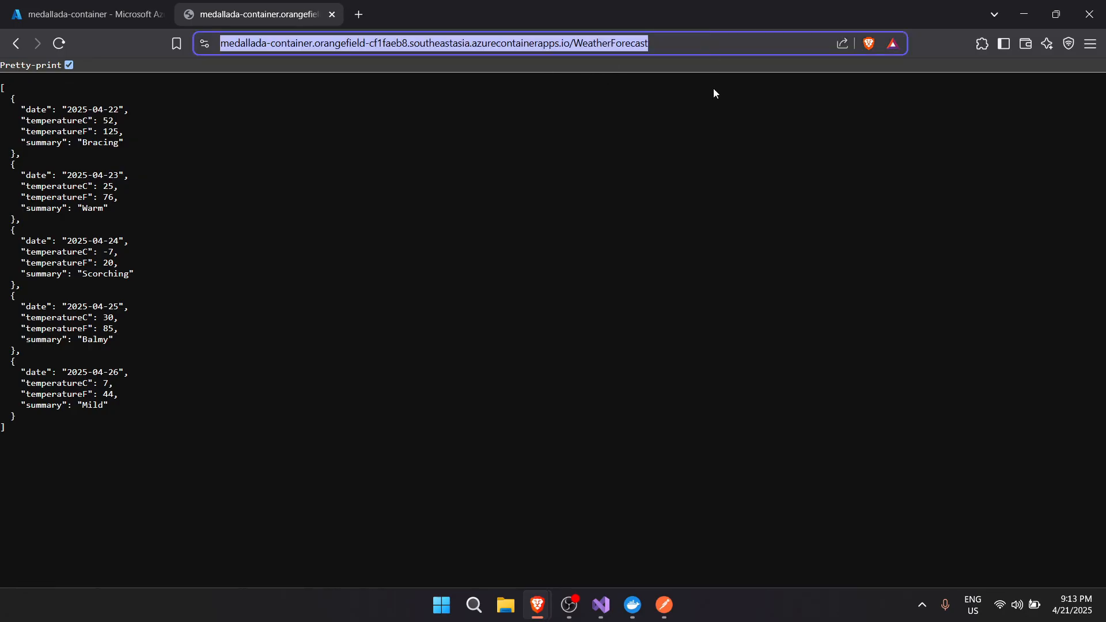
key("alt+Tab")
key("alt+Tab")
key("alt+Tab")
key("alt+Tab")
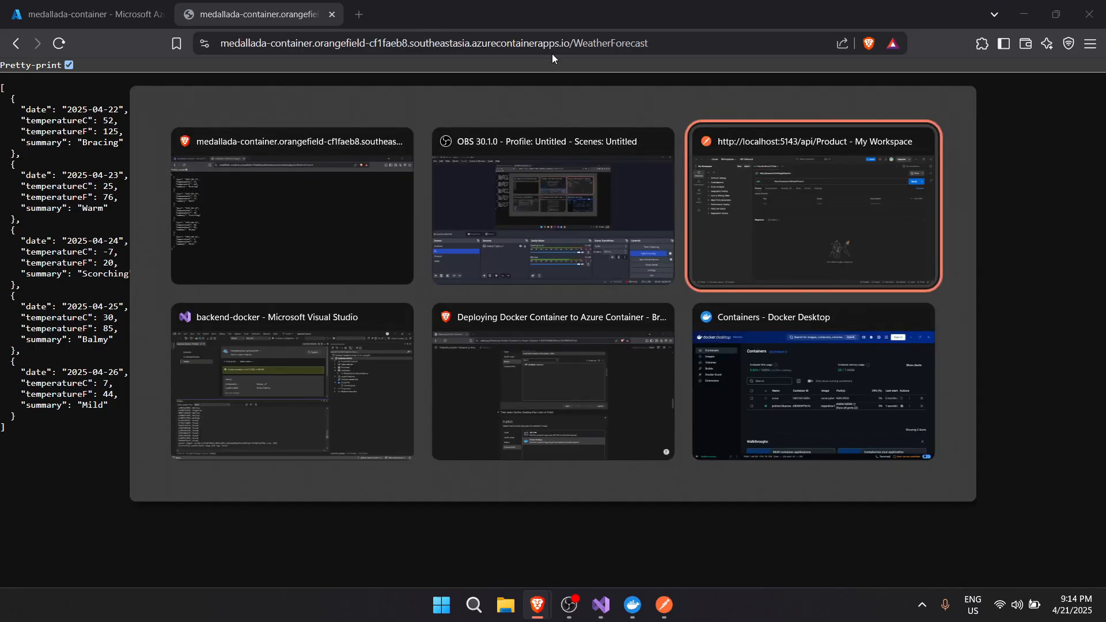
triple_click(595, 121)
key("BackSpace")
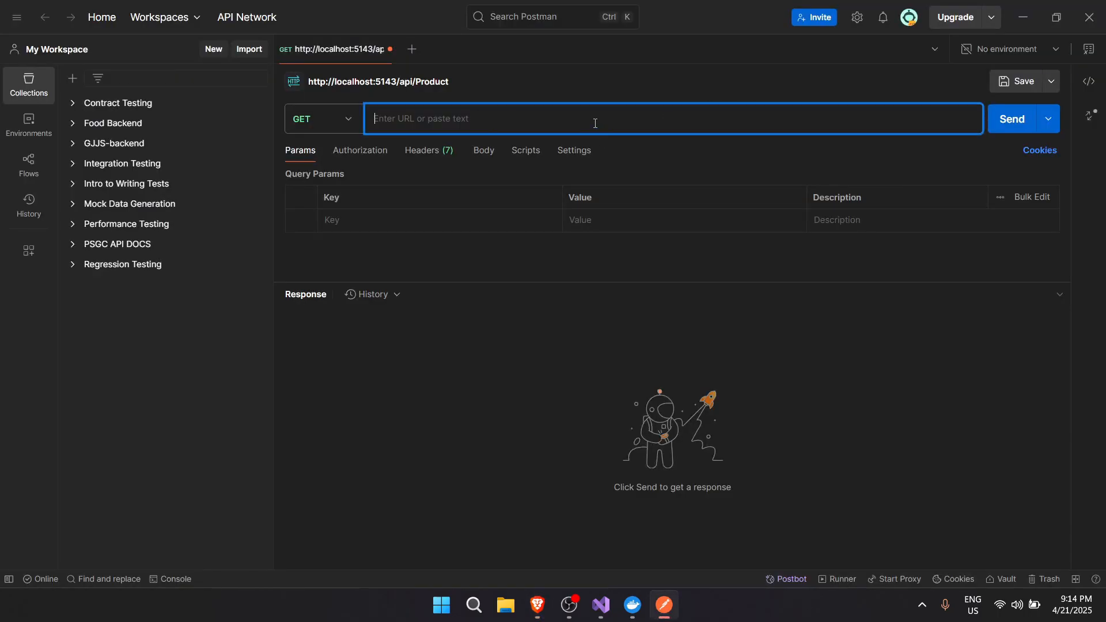
key("ctrl+v")
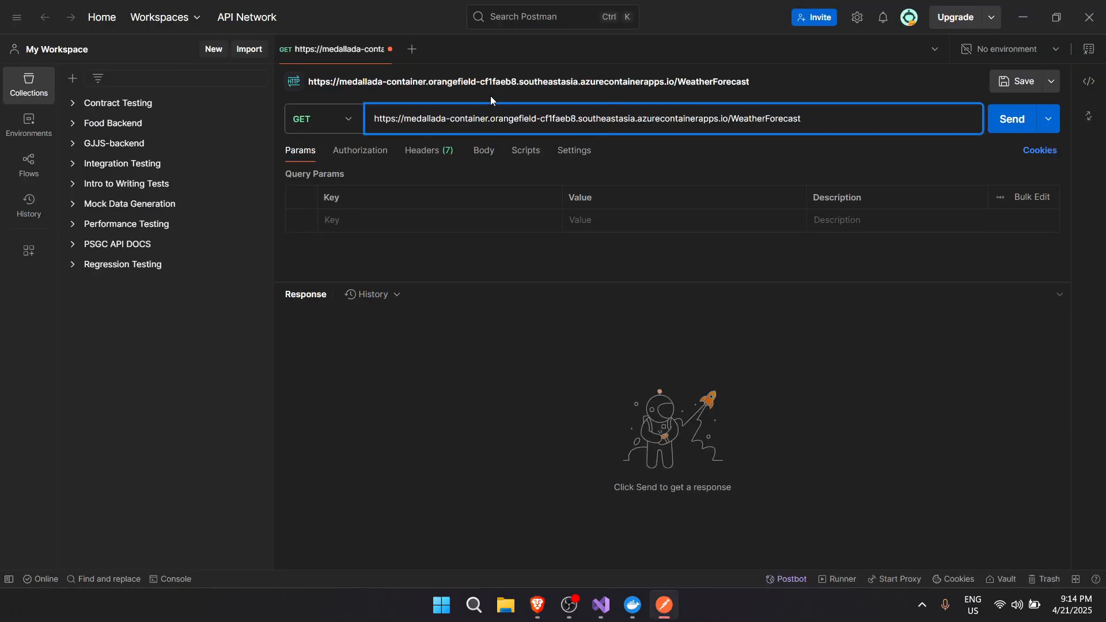
Step: Keep GET as the request method, check the request headers and send the request to the WeatherForecast endpoint
left_click(533, 127)
left_click(347, 132)
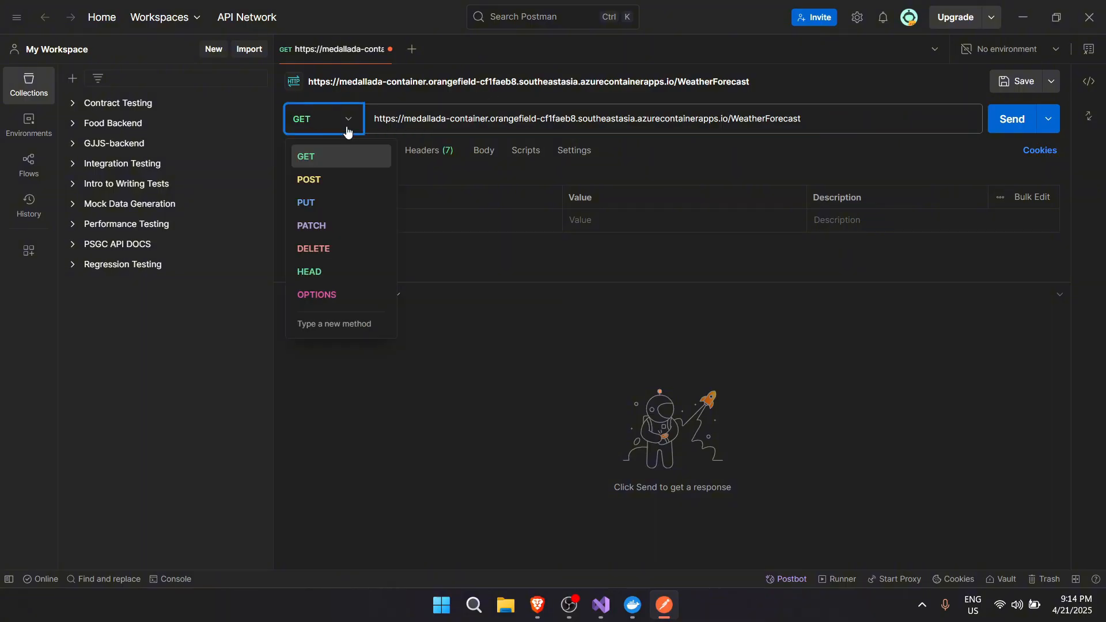
left_click(347, 131)
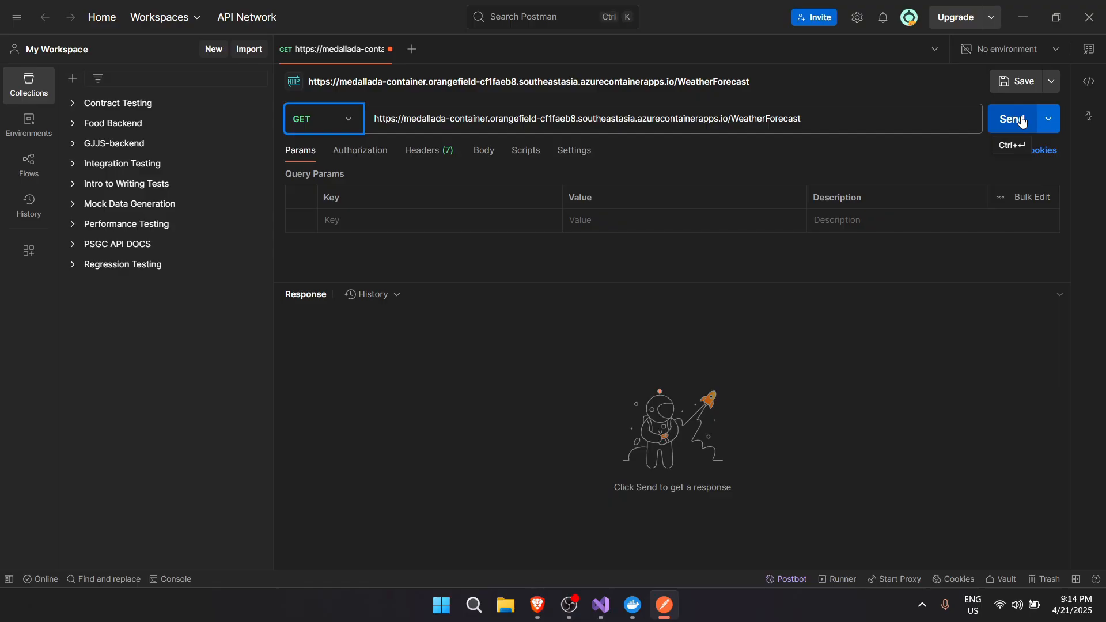
left_click(426, 151)
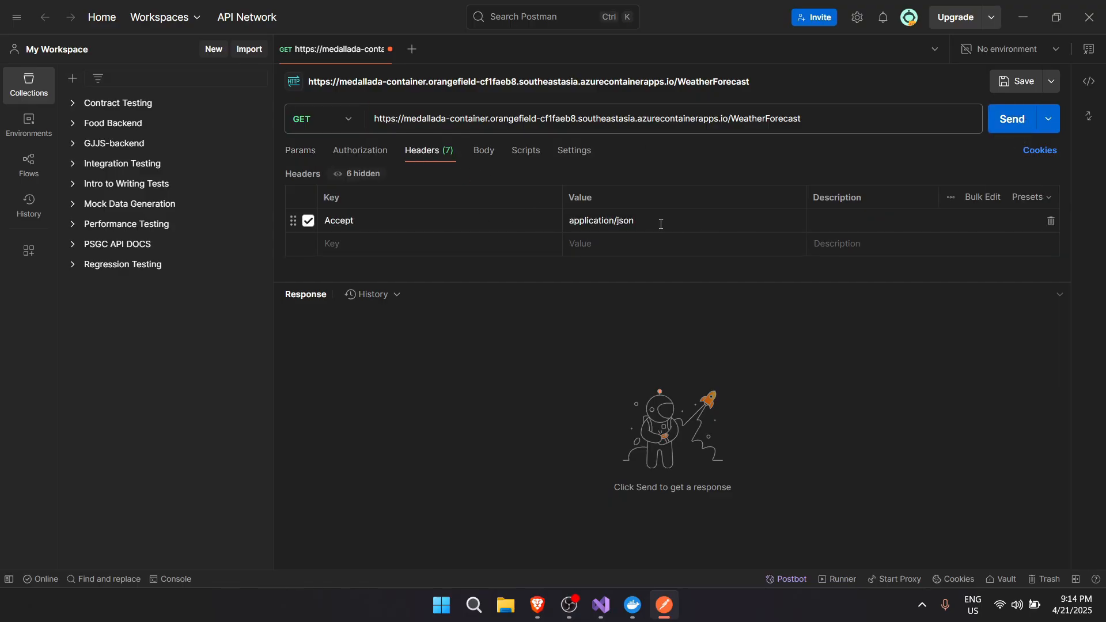
left_click(1004, 113)
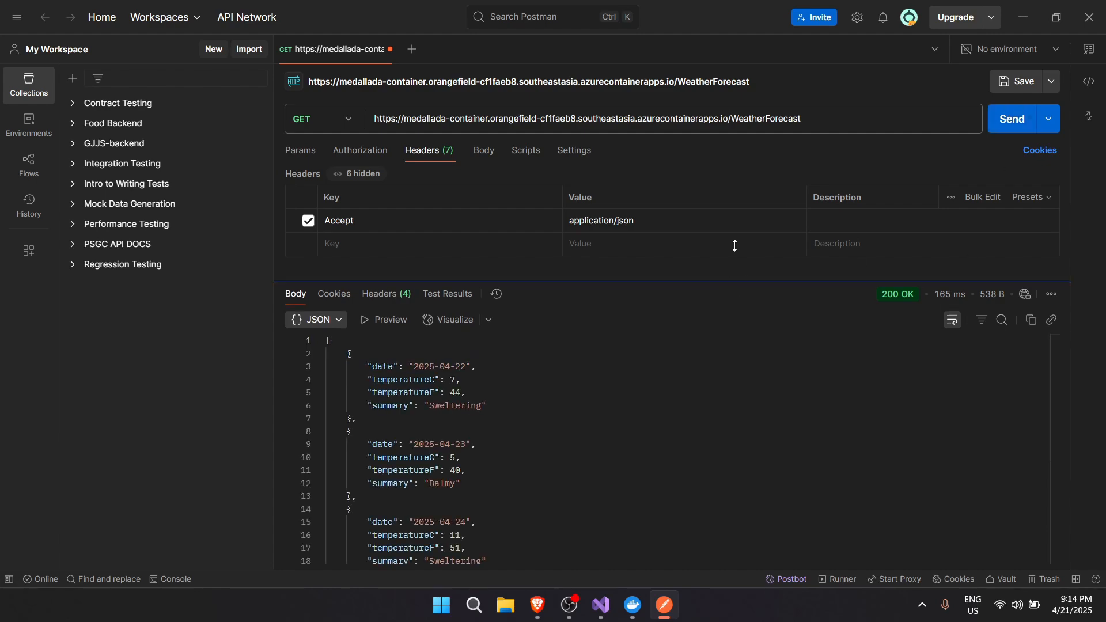
Step: Enlarge the response area and look through the returned JSON body
left_click_drag(734, 245, 734, 175)
scroll(425, 335, "down", 3)
scroll(614, 414, "up", 3)
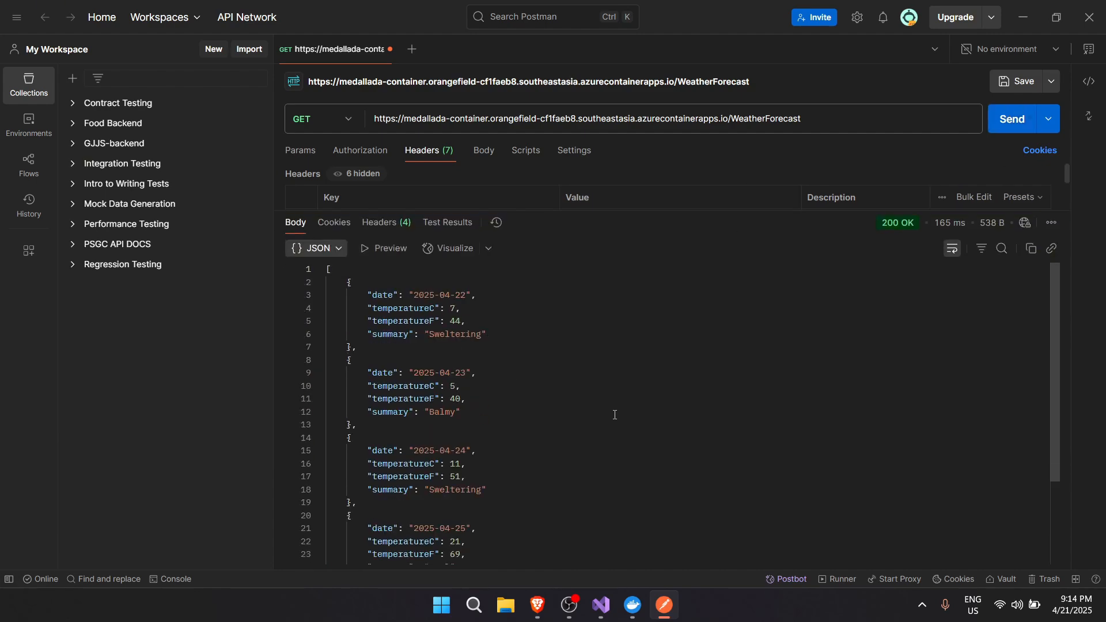
key("alt+Tab")
key("alt+Tab")
key("alt+Tab")
mouse_move(643, 588)
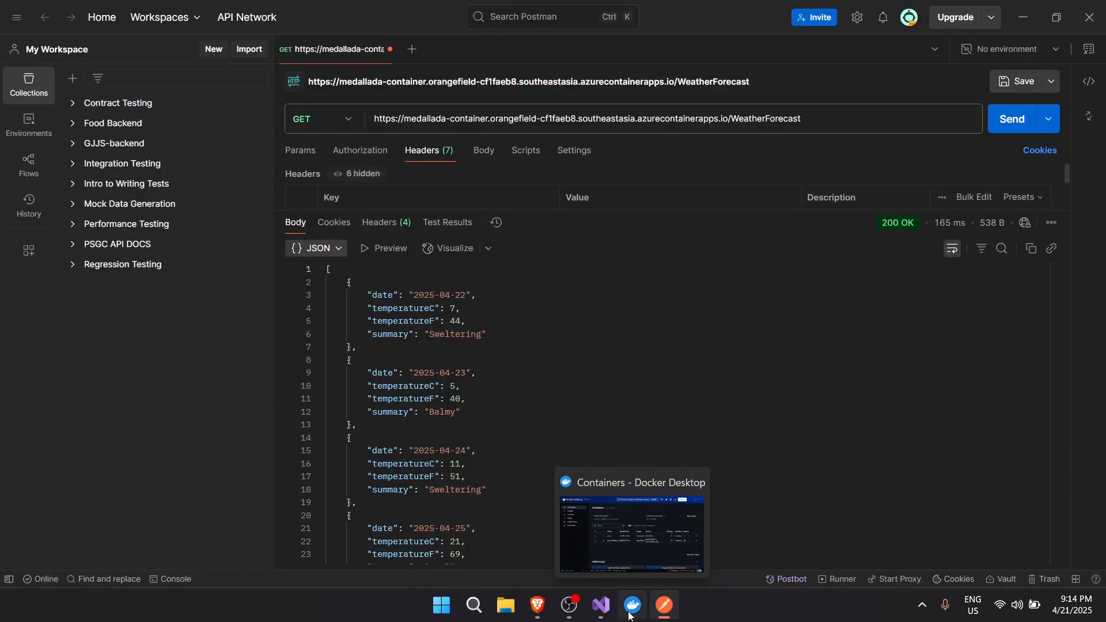
mouse_move(596, 617)
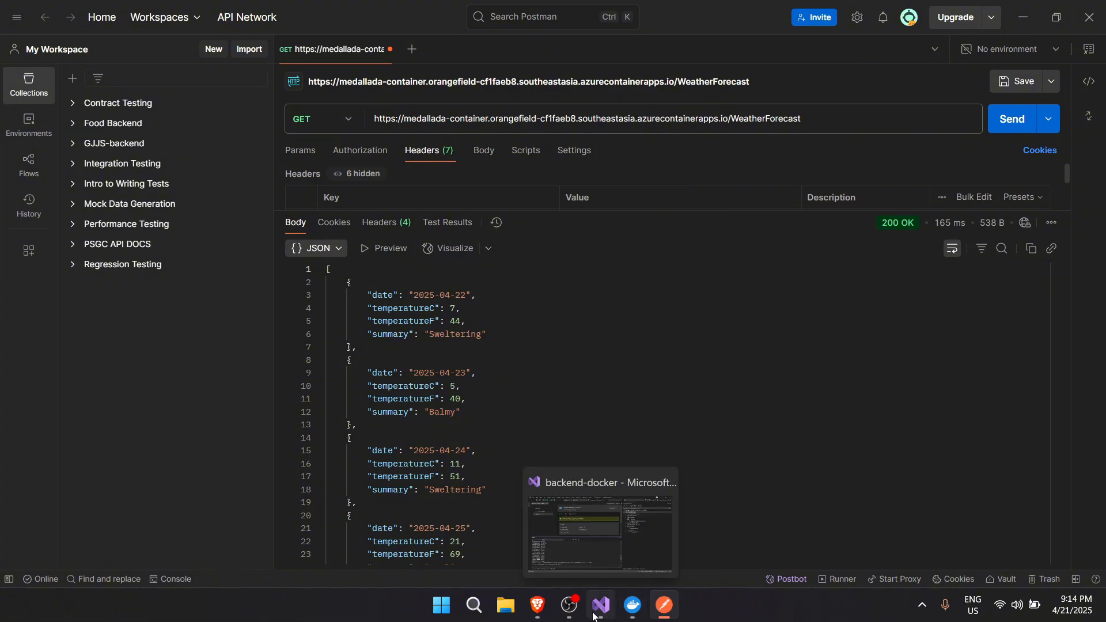